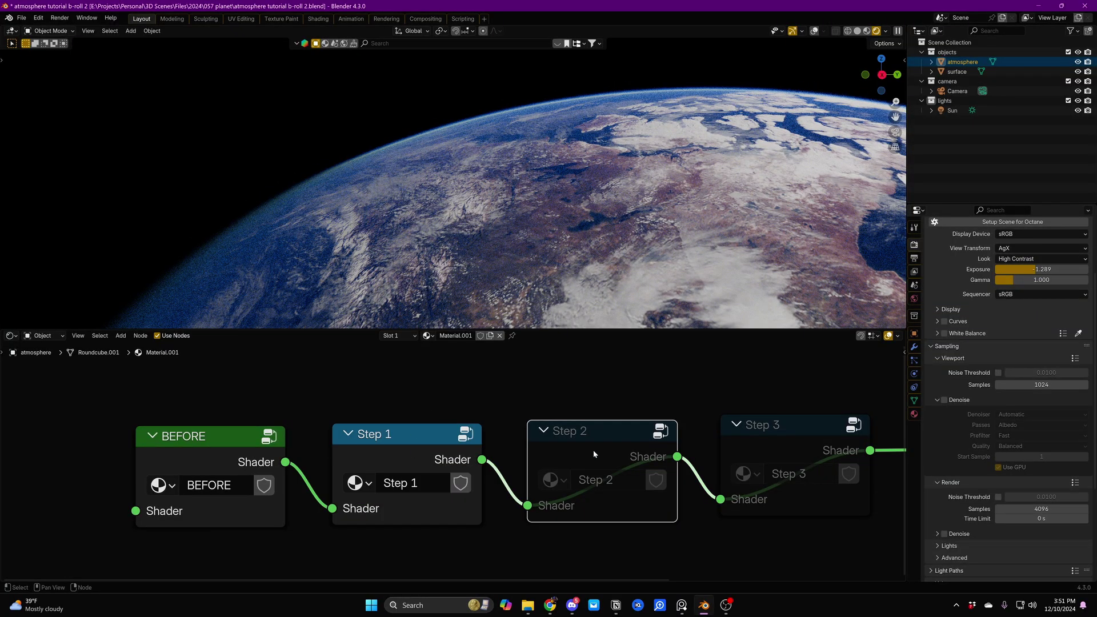
- Unmute the Step 2 and Step 3 node groups in the atmosphere material
key("m")
left_click(850, 453)
key("m")
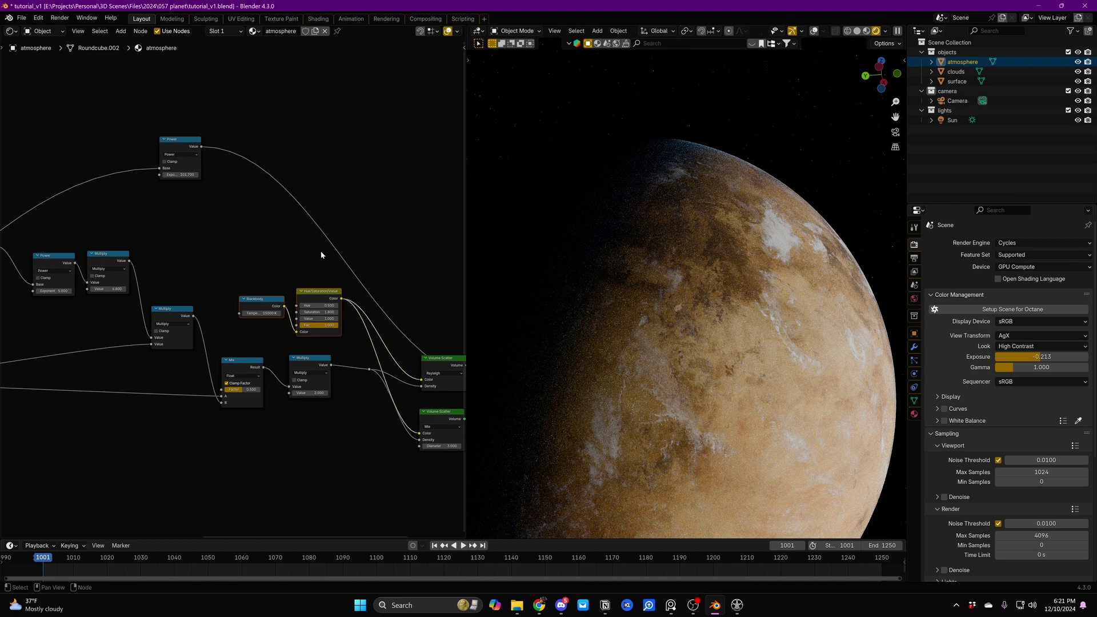
- Run Principled Texture Setup on the surface material's Principled BSDF with all four 6K image maps from the Desert folder
scroll(321, 251, "down", 5)
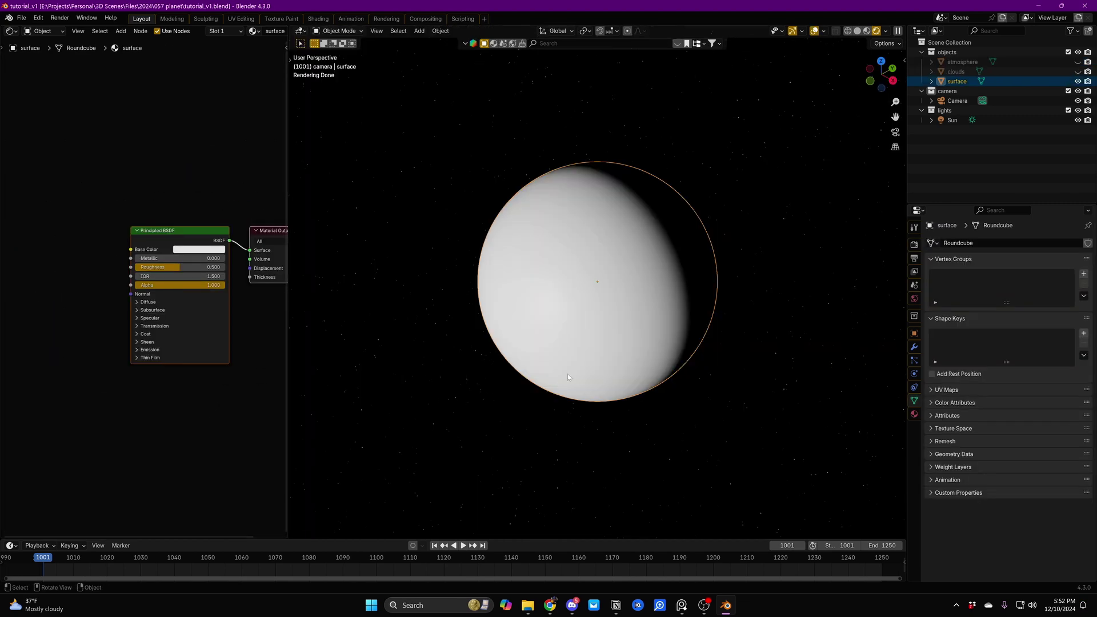
middle_click_drag(589, 362, 602, 337)
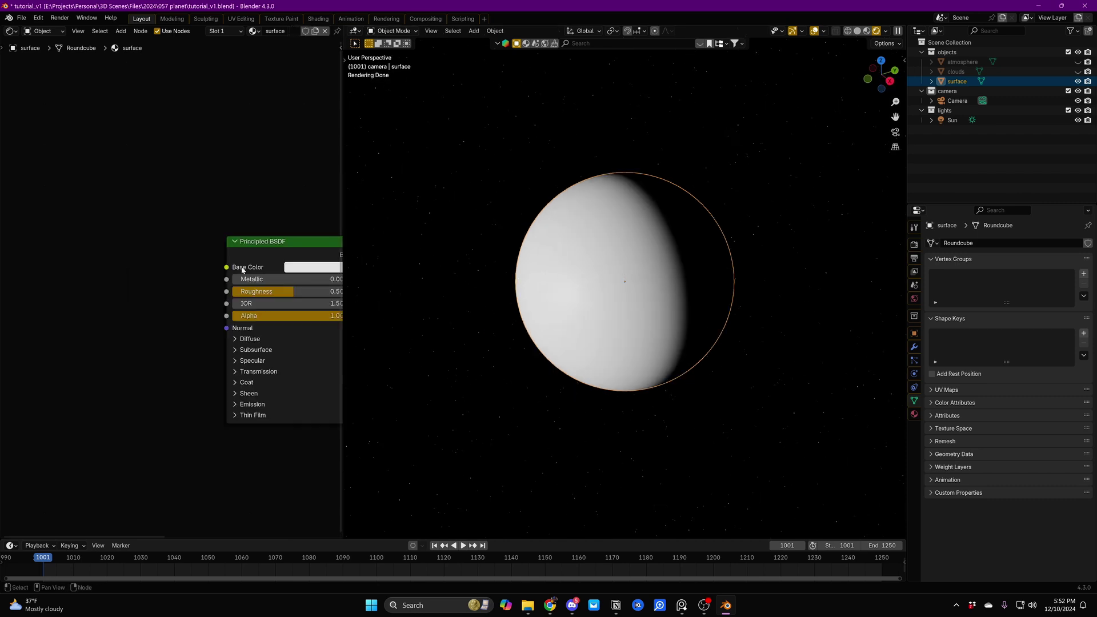
left_click(270, 250)
key("ctrl+shift+t")
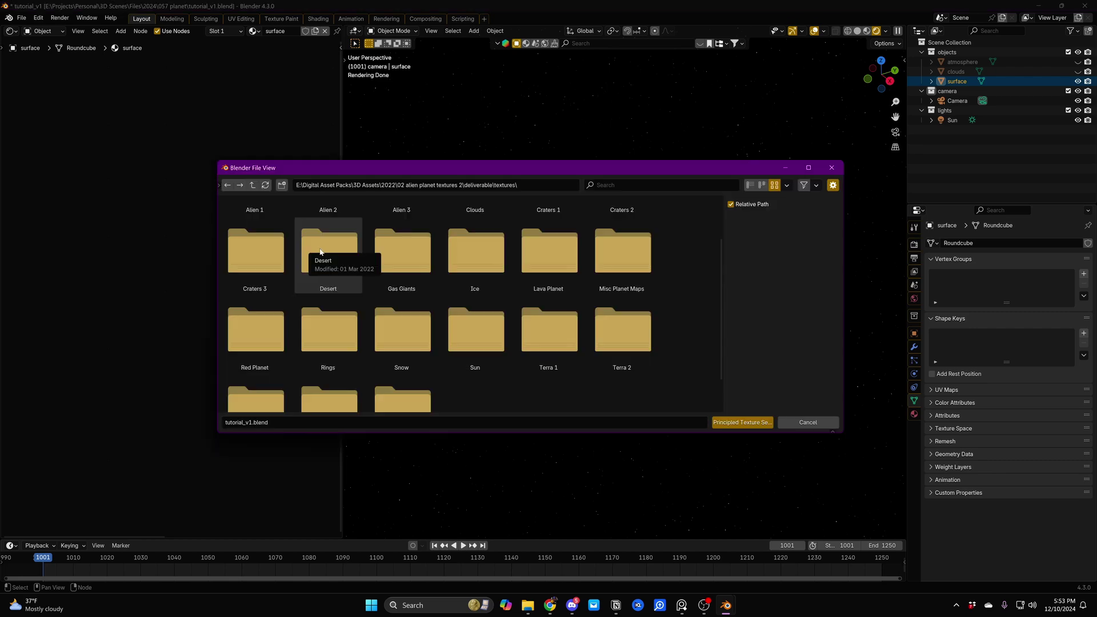
left_click(320, 252)
left_click_drag(250, 278, 505, 246)
left_click(729, 425)
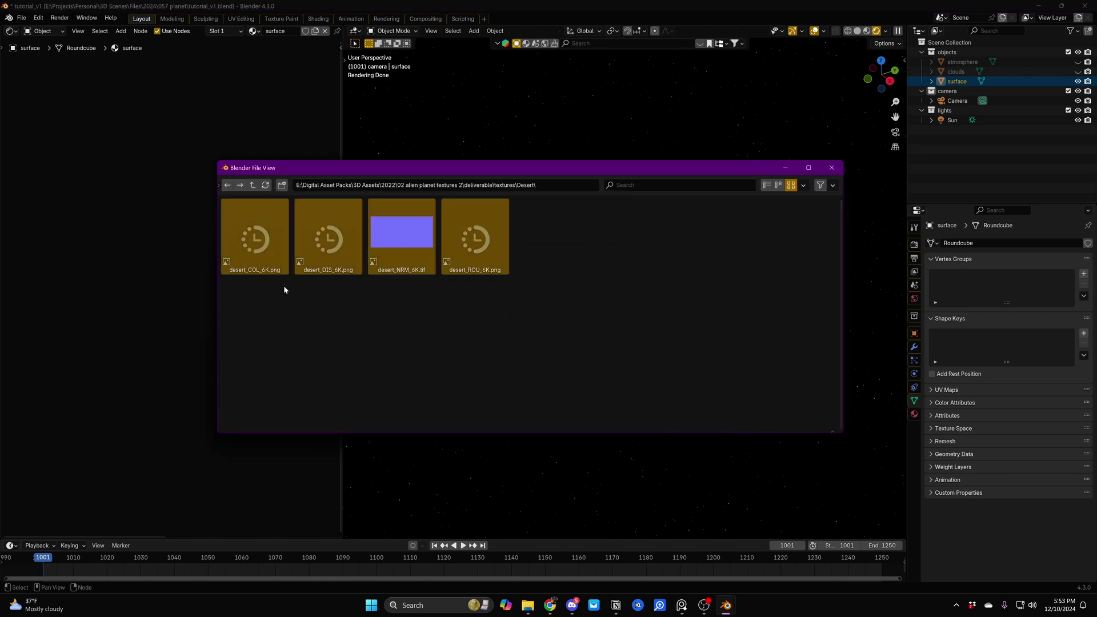
scroll(634, 343, "up", 4)
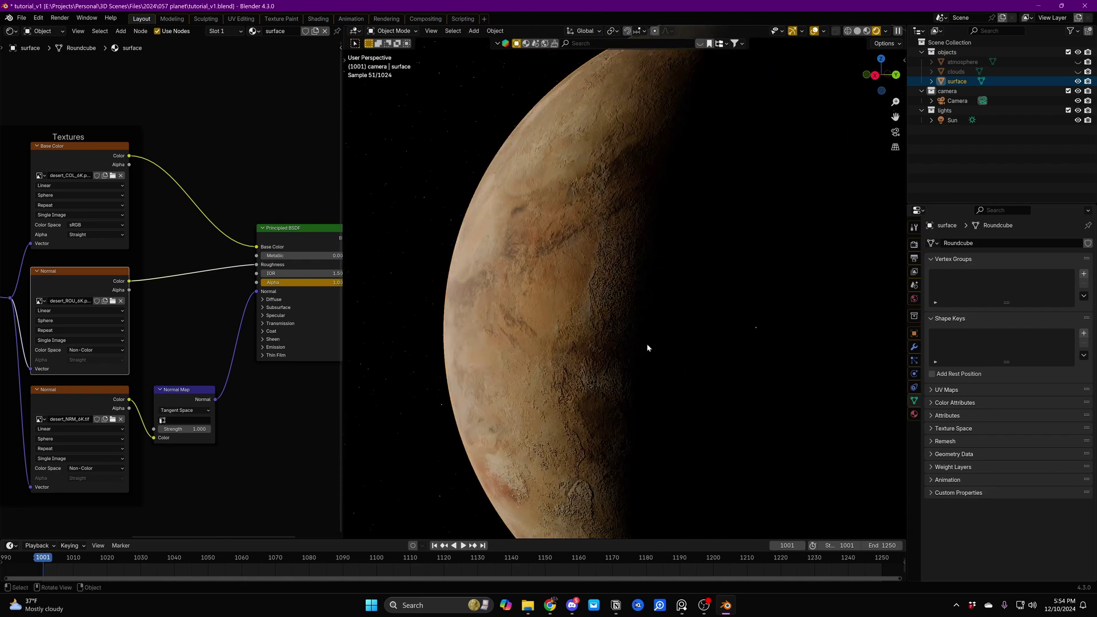
- Adjust the Shading Offset in the surface object's Shadow Terminator settings
left_click(914, 333)
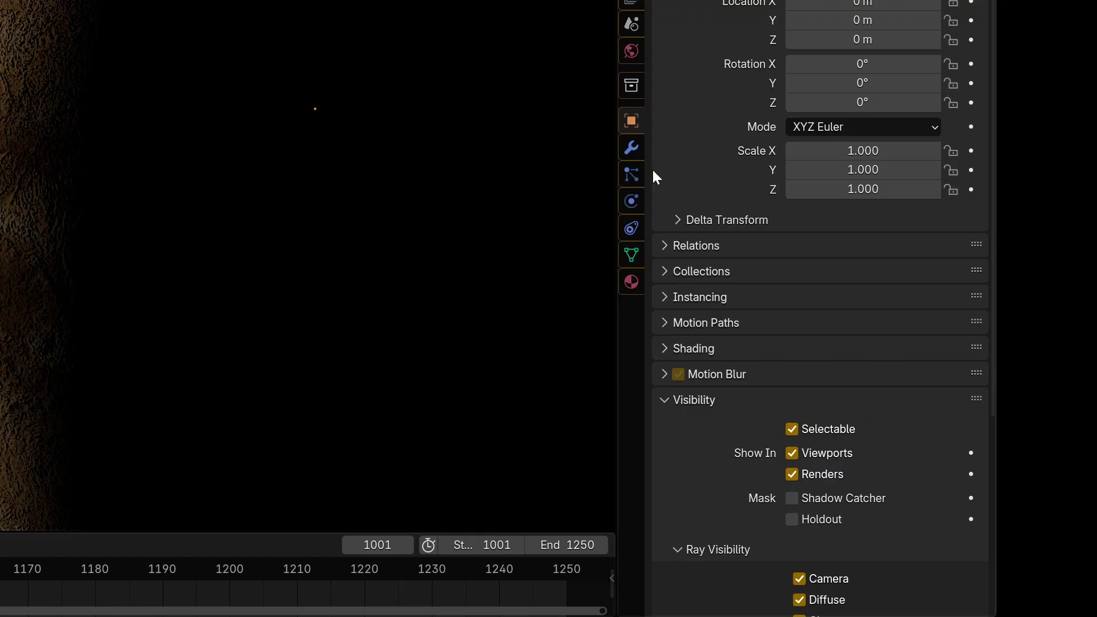
left_click(694, 348)
scroll(721, 351, "down", 3)
left_click_drag(835, 394, 808, 394)
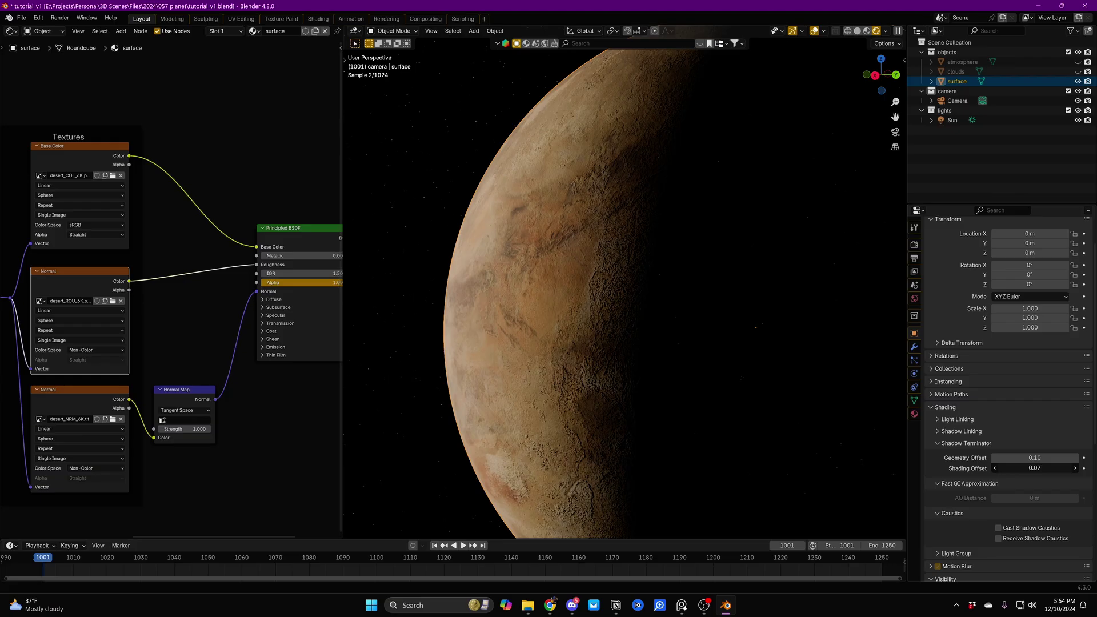
mouse_move(1034, 467)
left_mouse_down()
mouse_move(1051, 467)
mouse_move(1036, 468)
left_mouse_up()
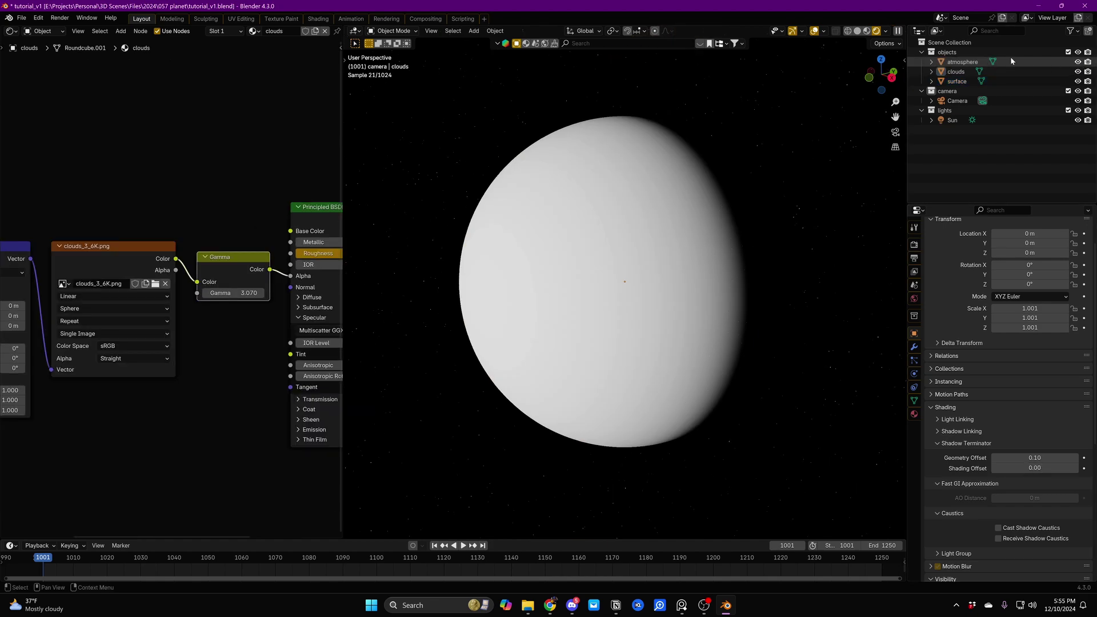
- Select the atmosphere object and delete the Principled BSDF node from its material
left_click(966, 62)
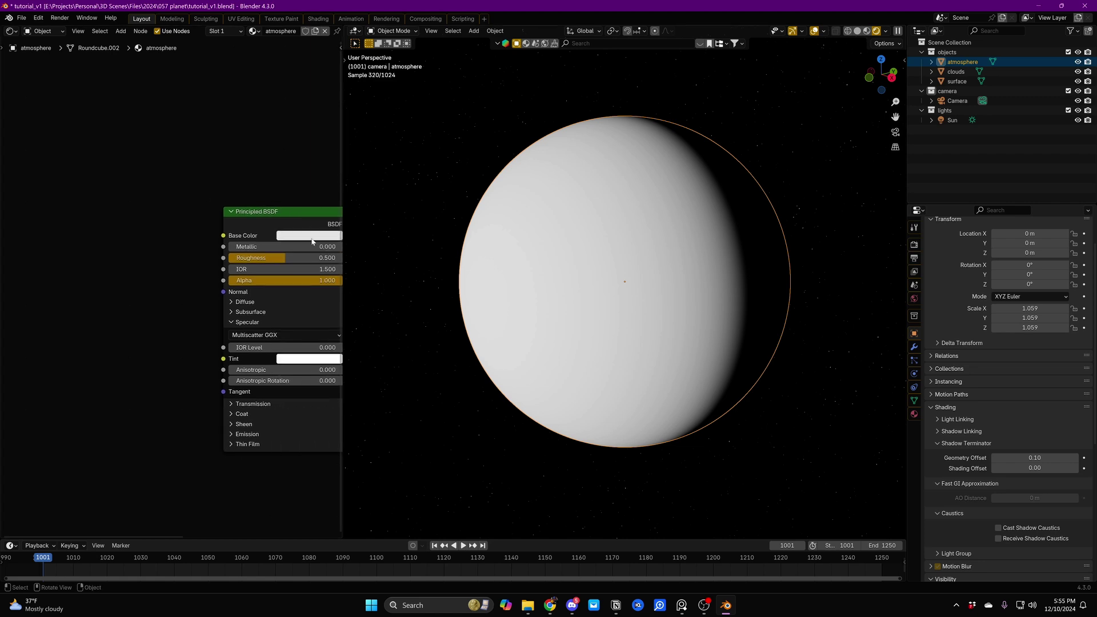
middle_click_drag(204, 201, 140, 189)
left_click_drag(126, 182, 278, 442)
key("x")
- Add a Volume Scatter node to the atmosphere material and connect it to the Material Output's Volume input
key("shift+a")
type("volu")
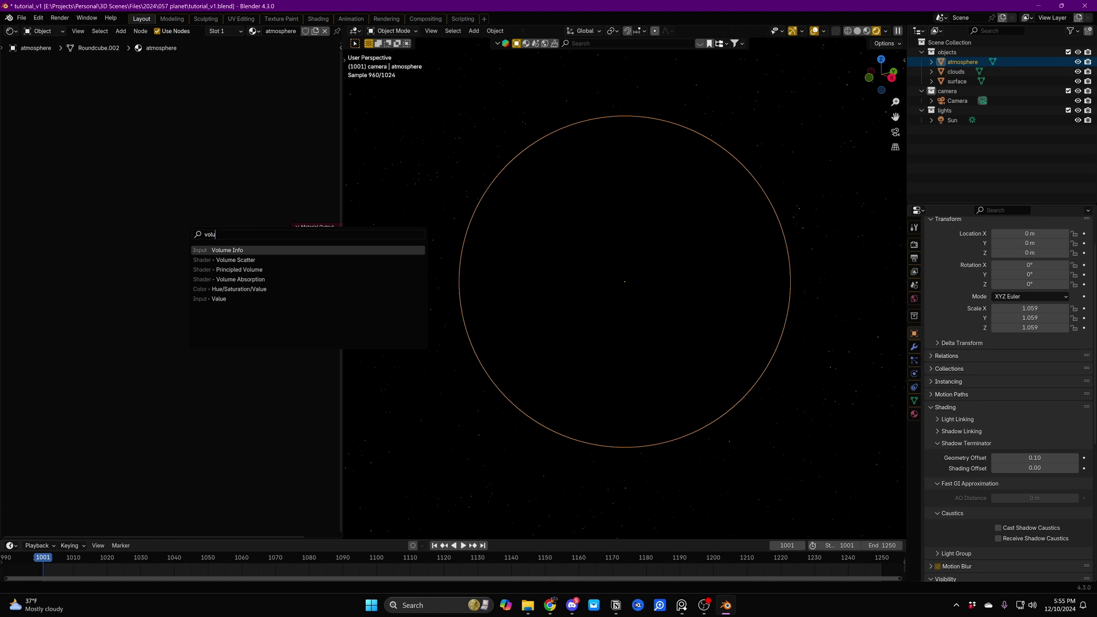
key("Down")
key("Return")
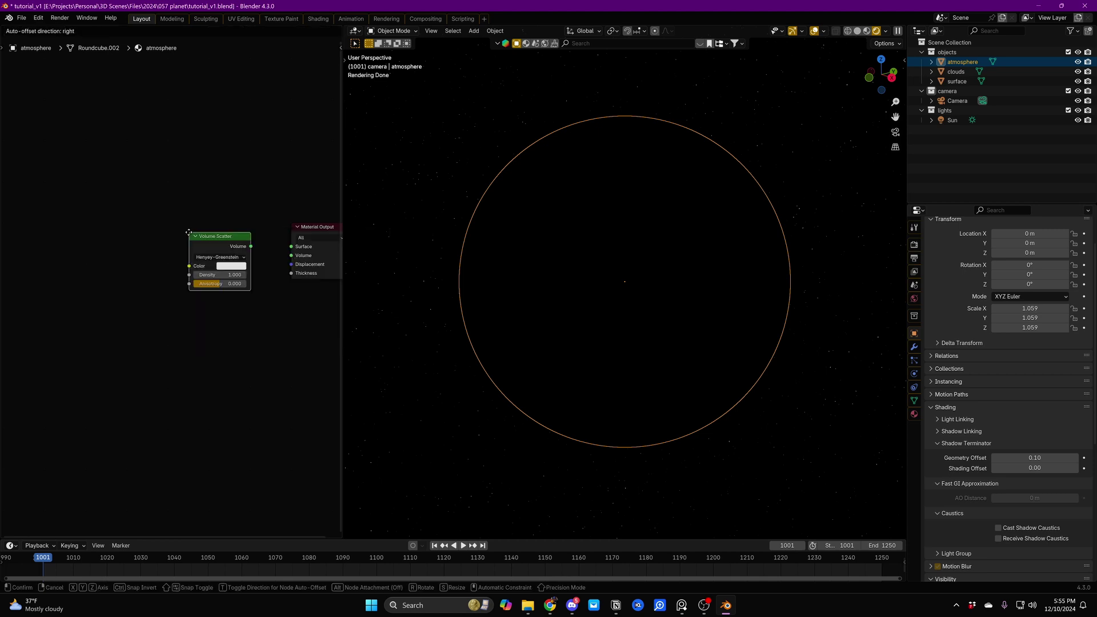
left_click(193, 230)
left_click_drag(202, 260, 253, 277)
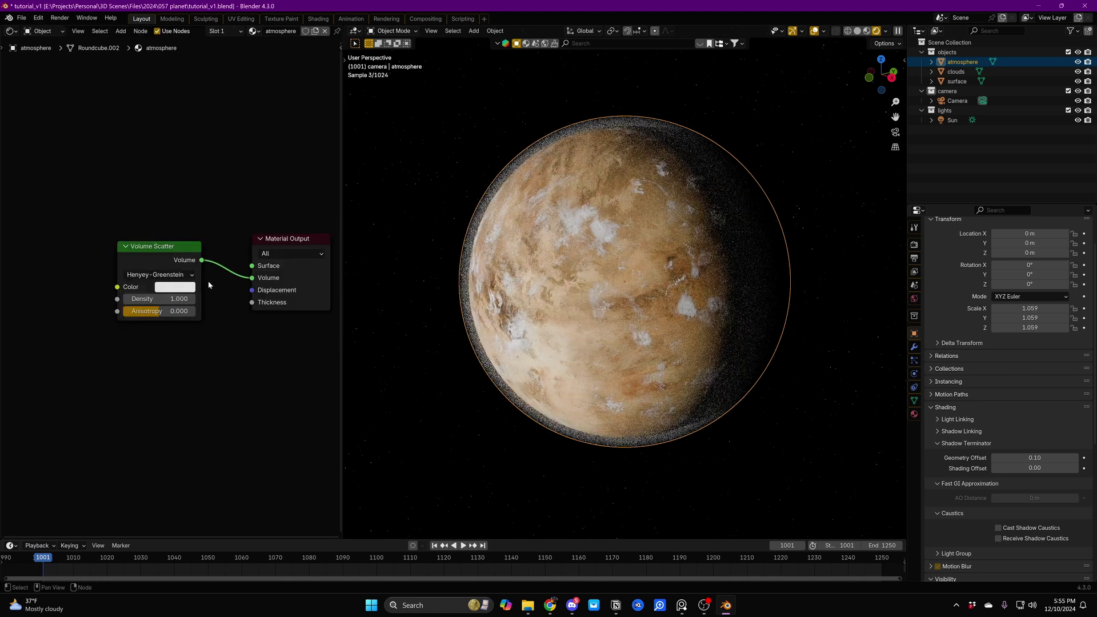
- Set the Volume Scatter node's phase function to Rayleigh
middle_click_drag(220, 283, 239, 287)
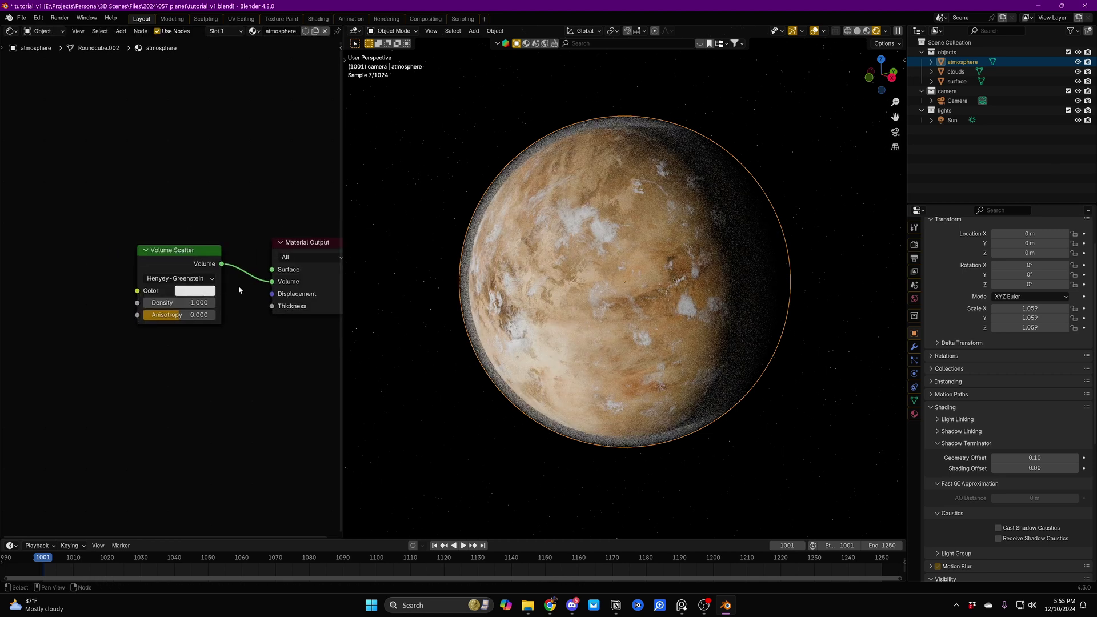
left_click(165, 280)
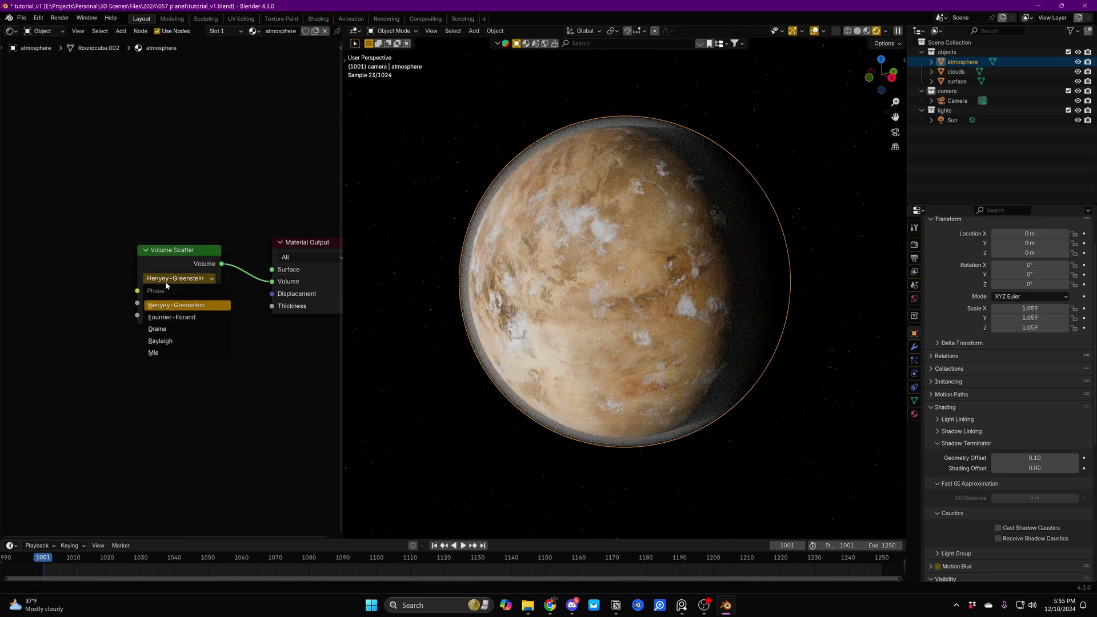
left_click(171, 280)
left_click(170, 280)
left_click(170, 341)
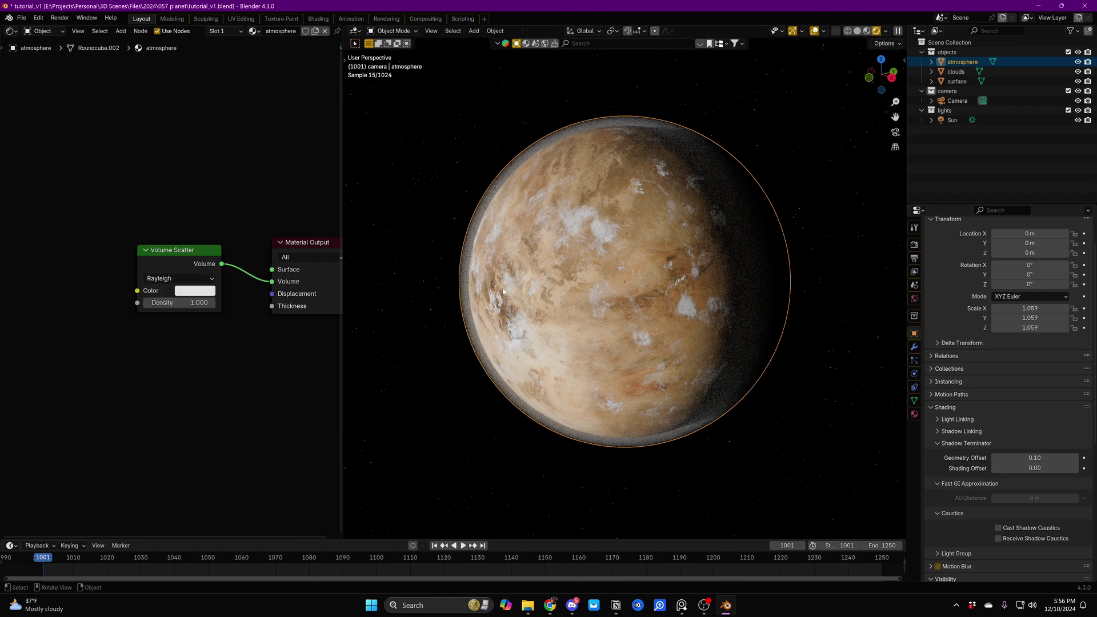
middle_click_drag(548, 286, 624, 292)
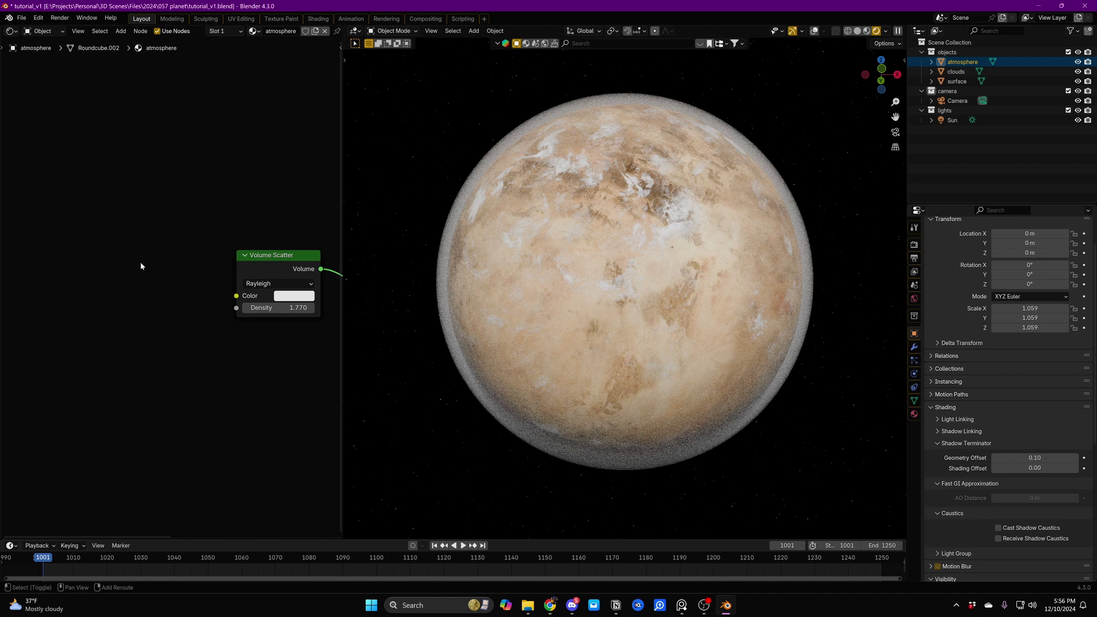
- Add a Blackbody node and connect its Color output to the Volume Scatter's Color input
key("shift+a")
type("blackbody")
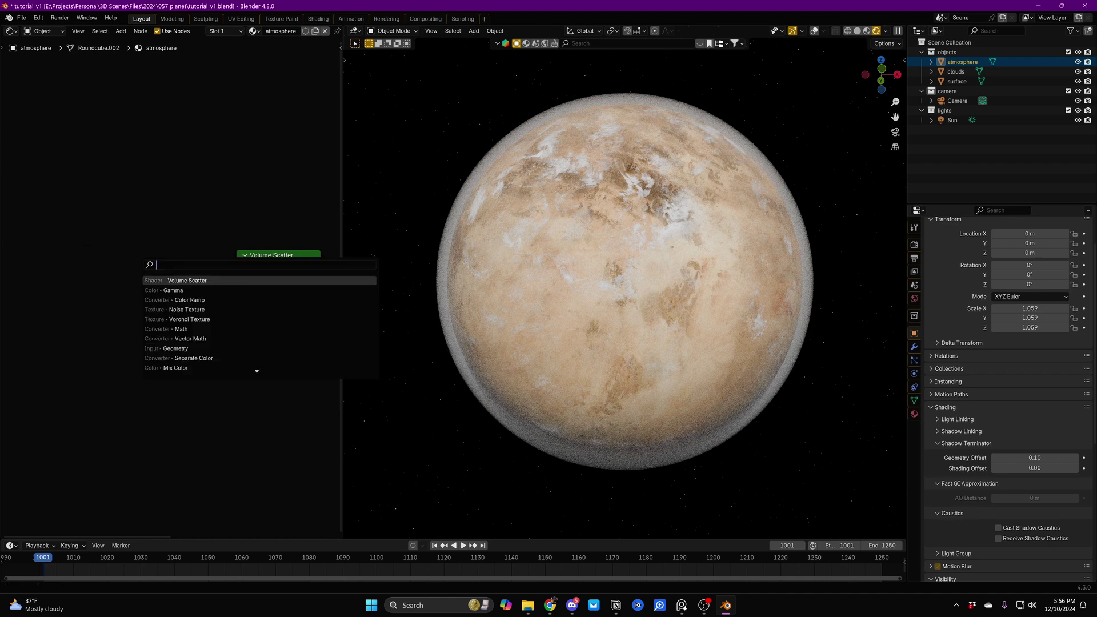
key("Return")
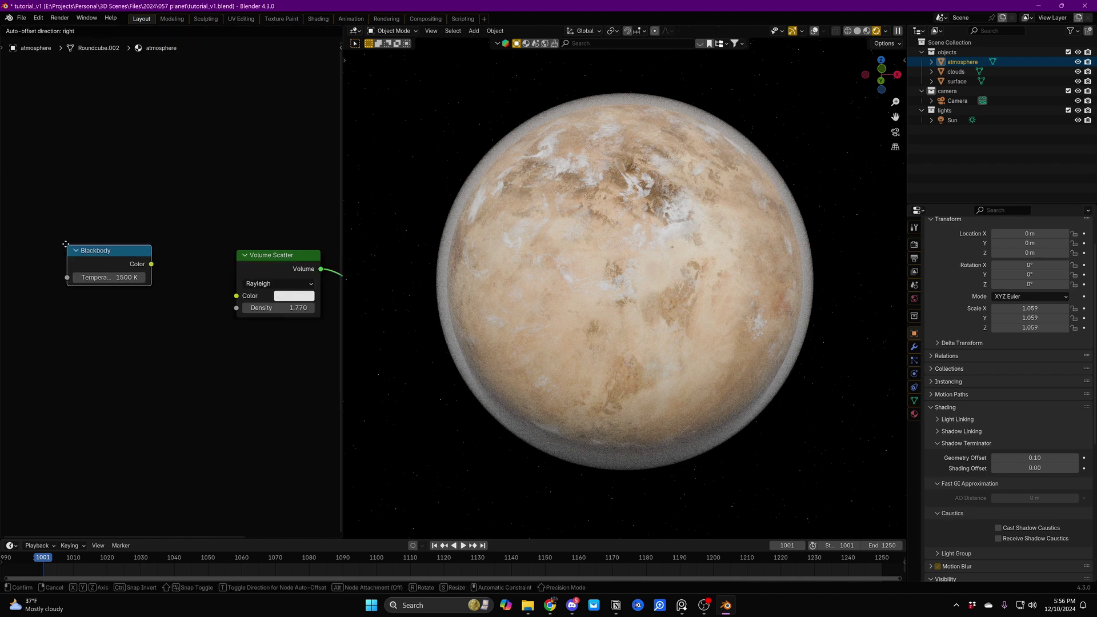
left_click(58, 246)
left_click_drag(139, 262, 236, 301)
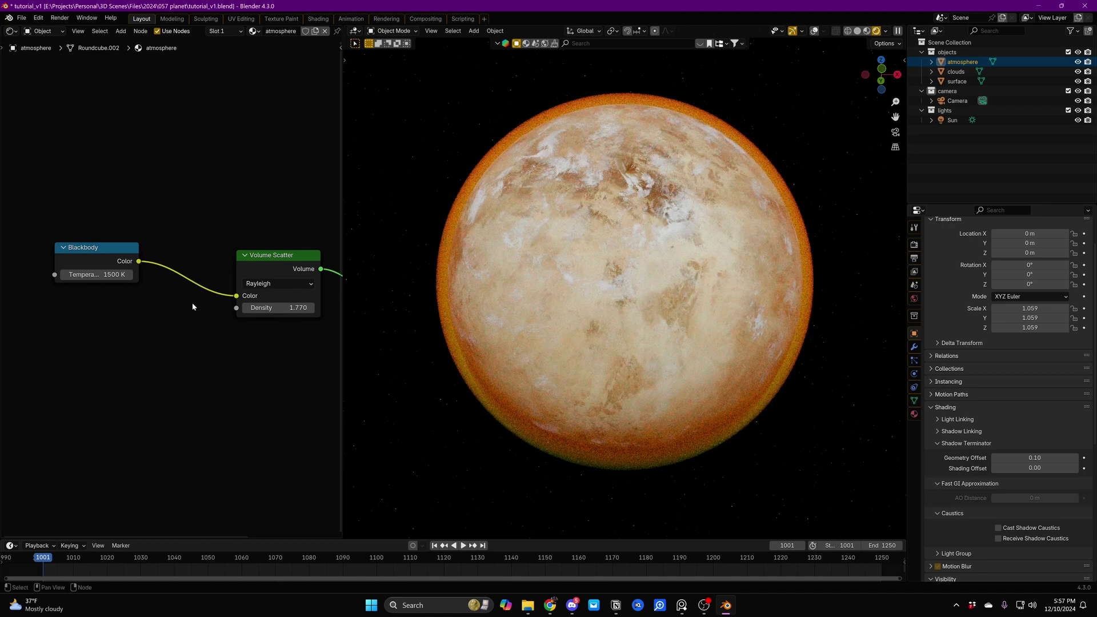
- Set the Blackbody temperature to 15000 K
left_click(96, 276)
type("1500")
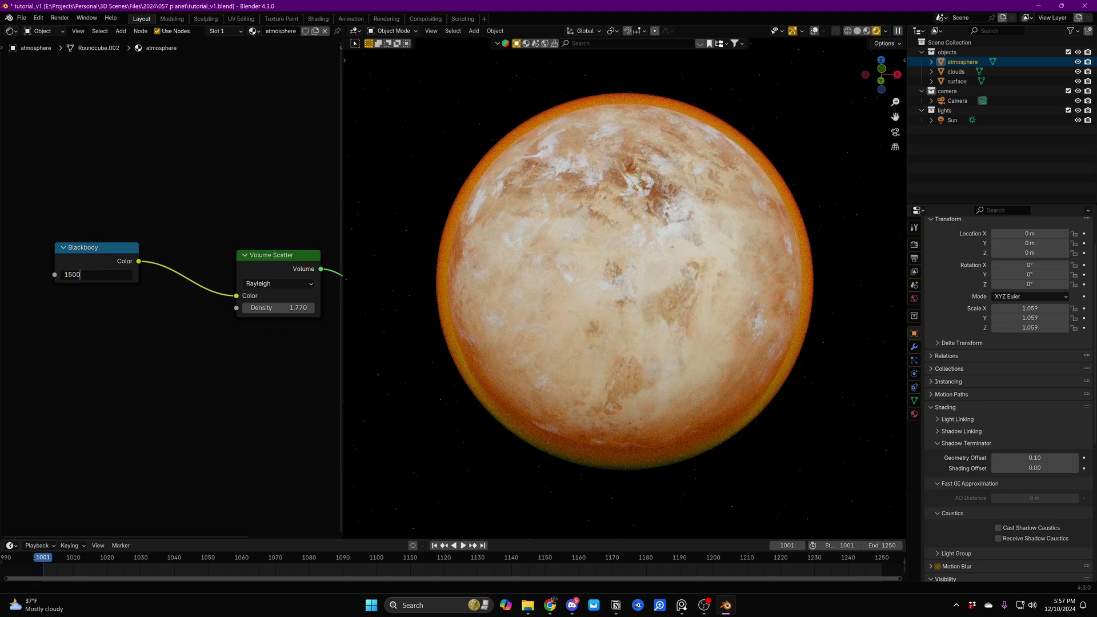
type("0")
key("Return")
- Insert a Hue/Saturation/Value node between the Blackbody and Volume Scatter nodes and set its saturation to 1.5
key("shift+a")
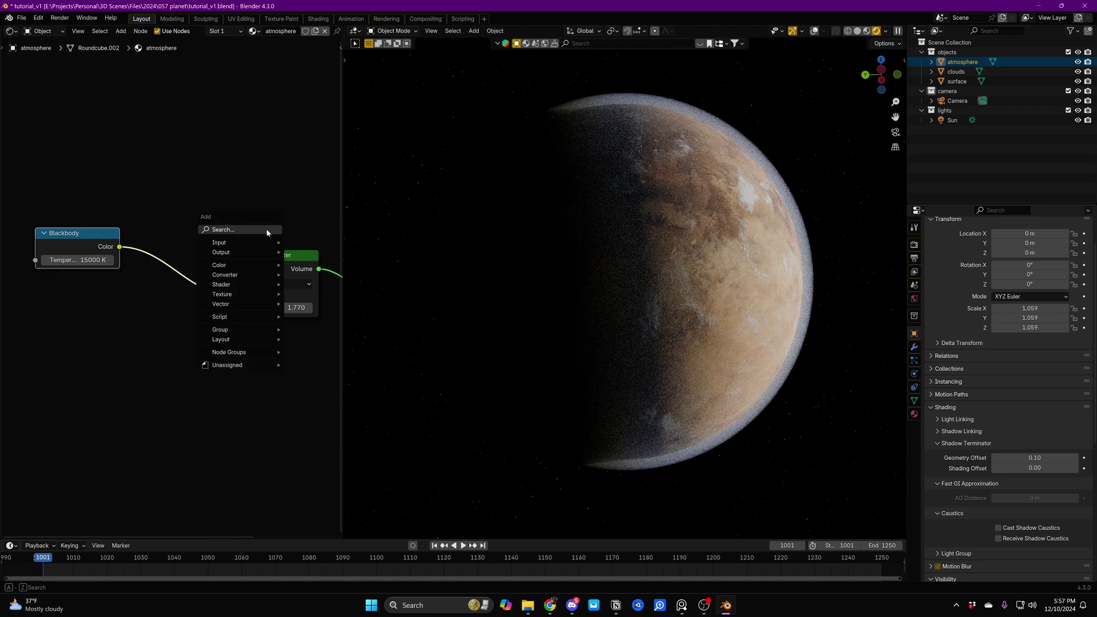
left_click(267, 229)
type("hue")
key("Return")
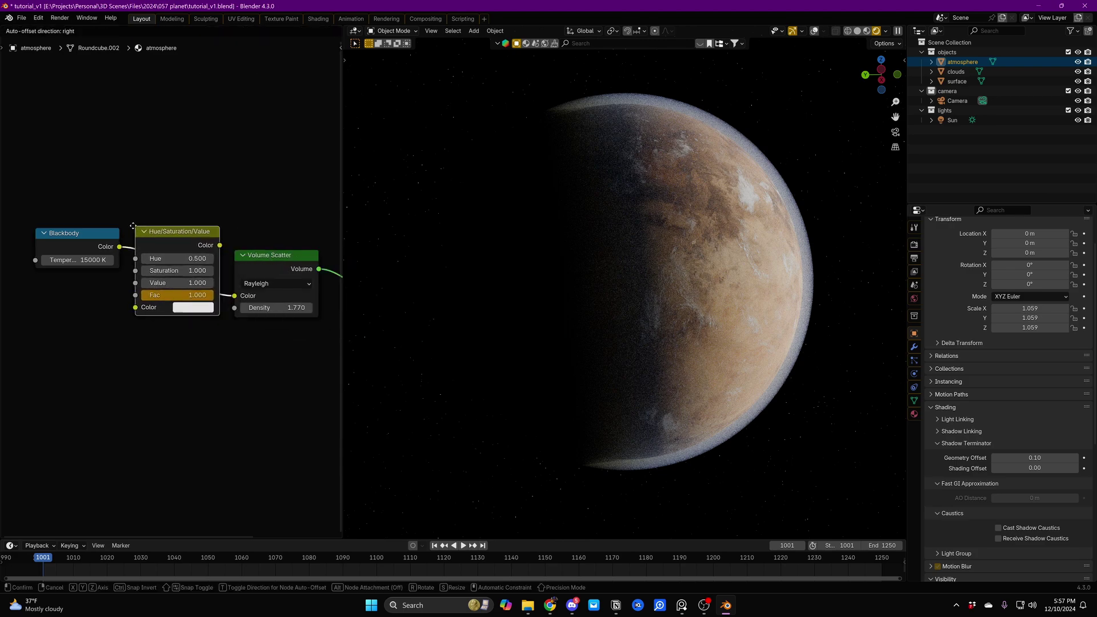
left_click(153, 220)
left_click(195, 258)
type("1..5")
key("Return")
middle_click_drag(780, 255, 592, 108)
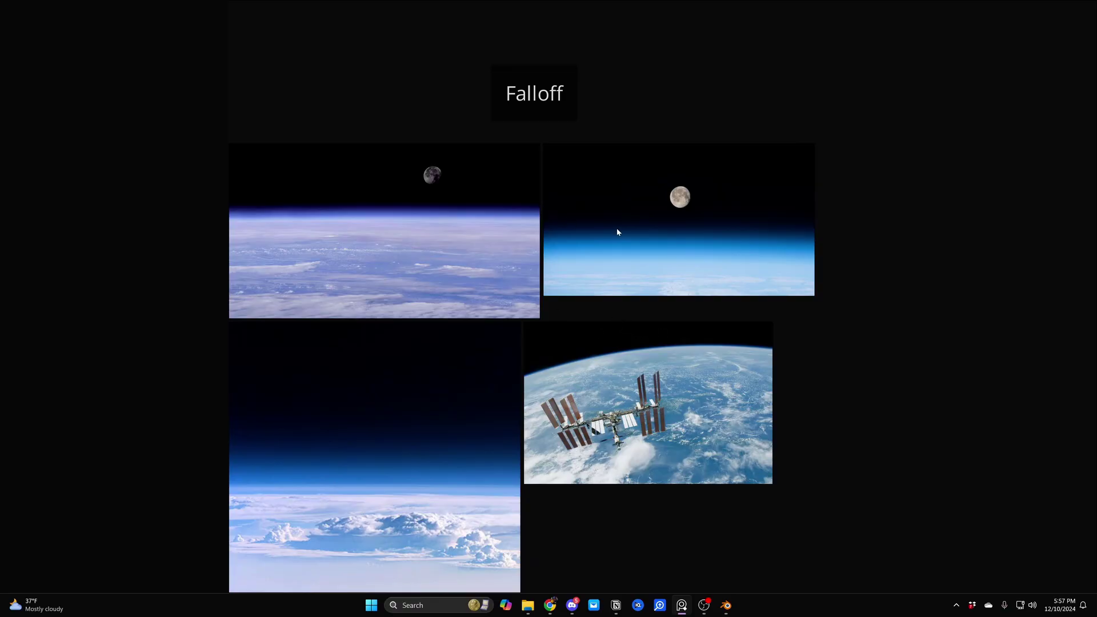
- Examine the atmospheric falloff above the horizon in the Falloff reference photos of Earth
scroll(617, 231, "up", 3)
middle_click_drag(628, 243, 502, 307)
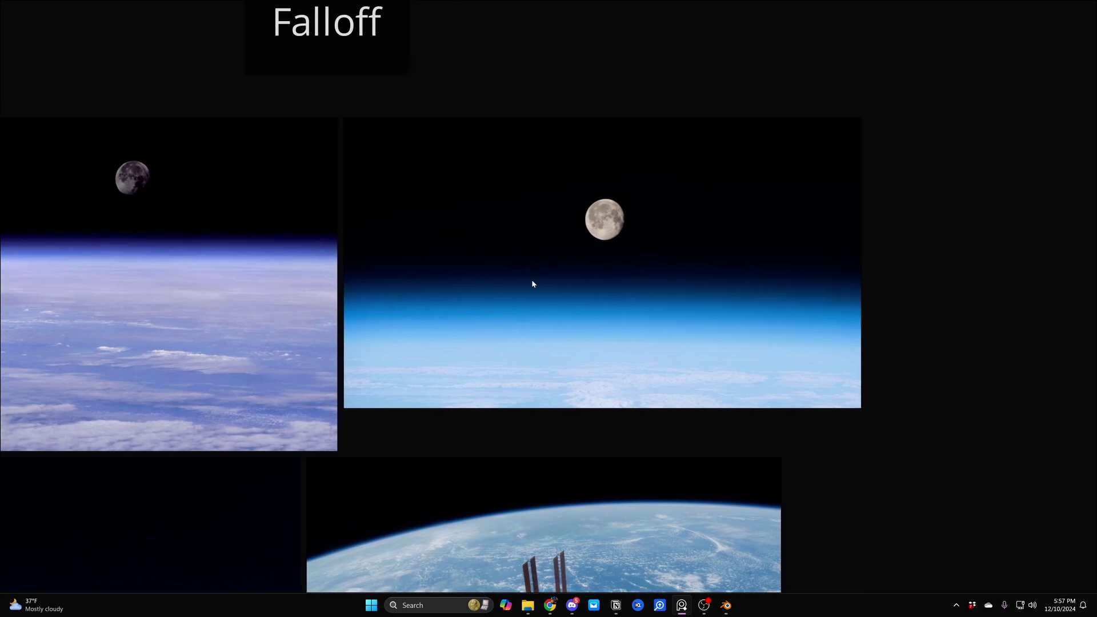
middle_click_drag(516, 408, 598, 264)
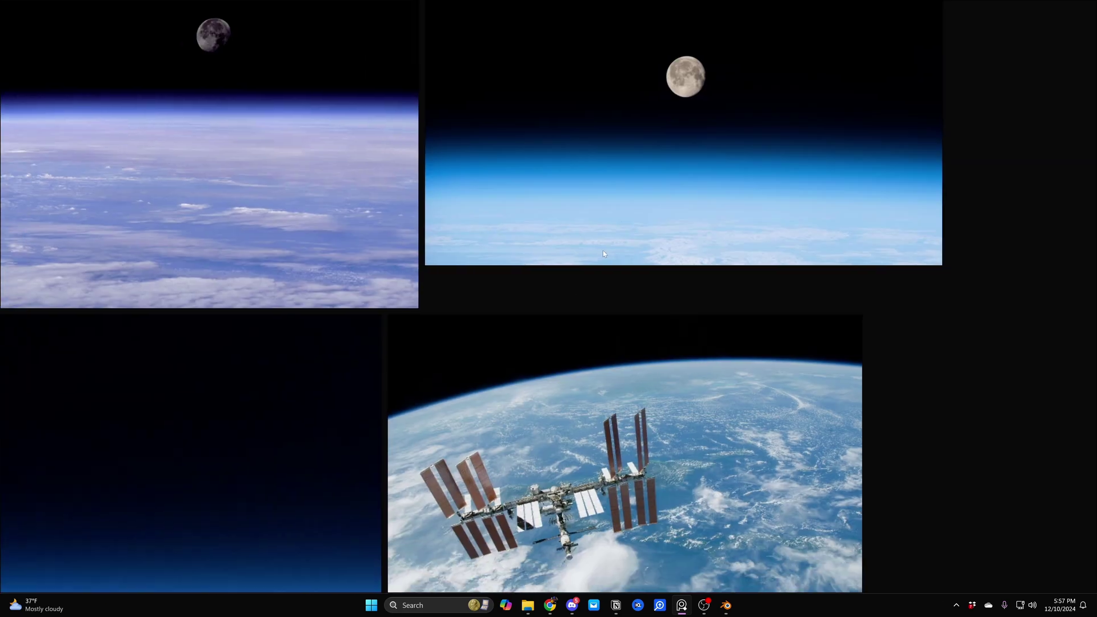
scroll(487, 389, "up", 5)
middle_click_drag(488, 389, 538, 334)
scroll(538, 335, "up", 4)
scroll(527, 328, "down", 5)
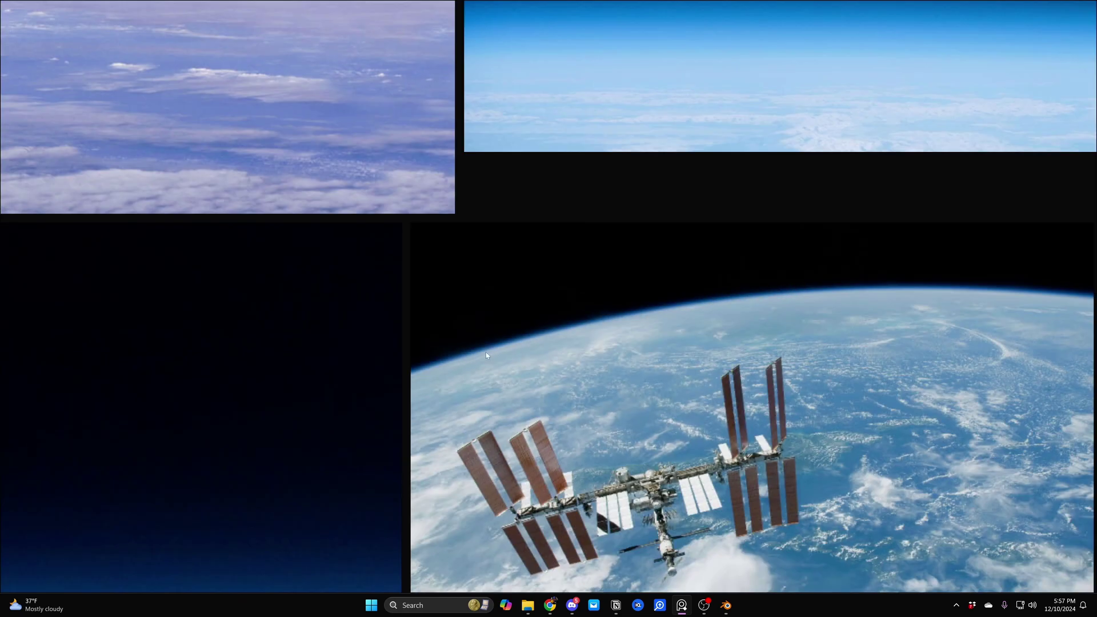
scroll(548, 361, "up", 4)
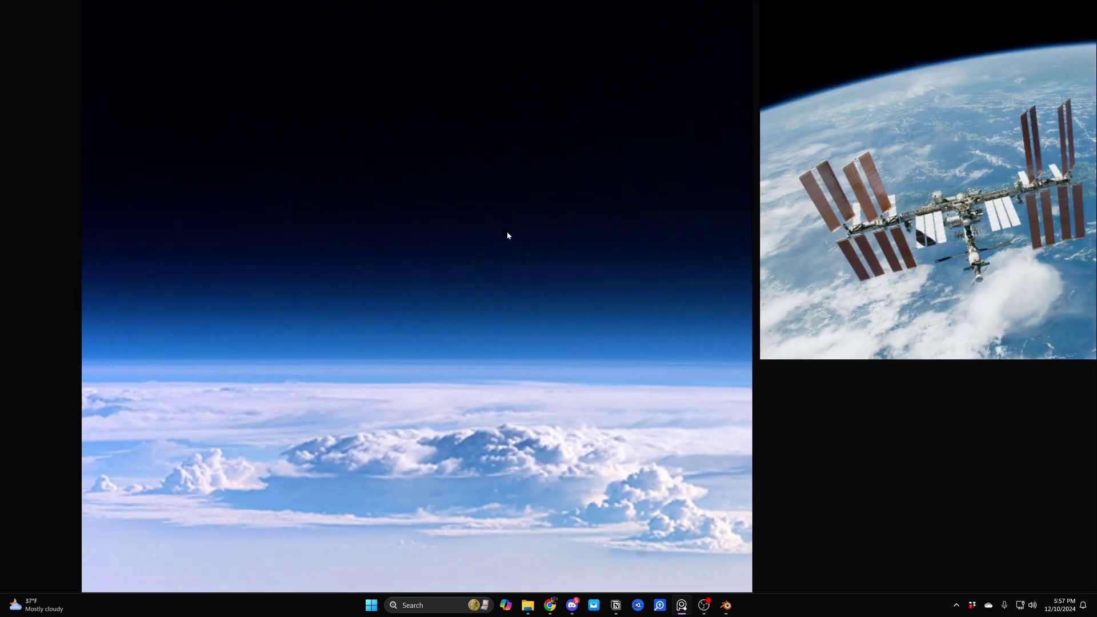
- Switch back to Blender, add a Geometry node to the atmosphere material and connect its Position output to the Volume Scatter's Density
key("alt+Tab")
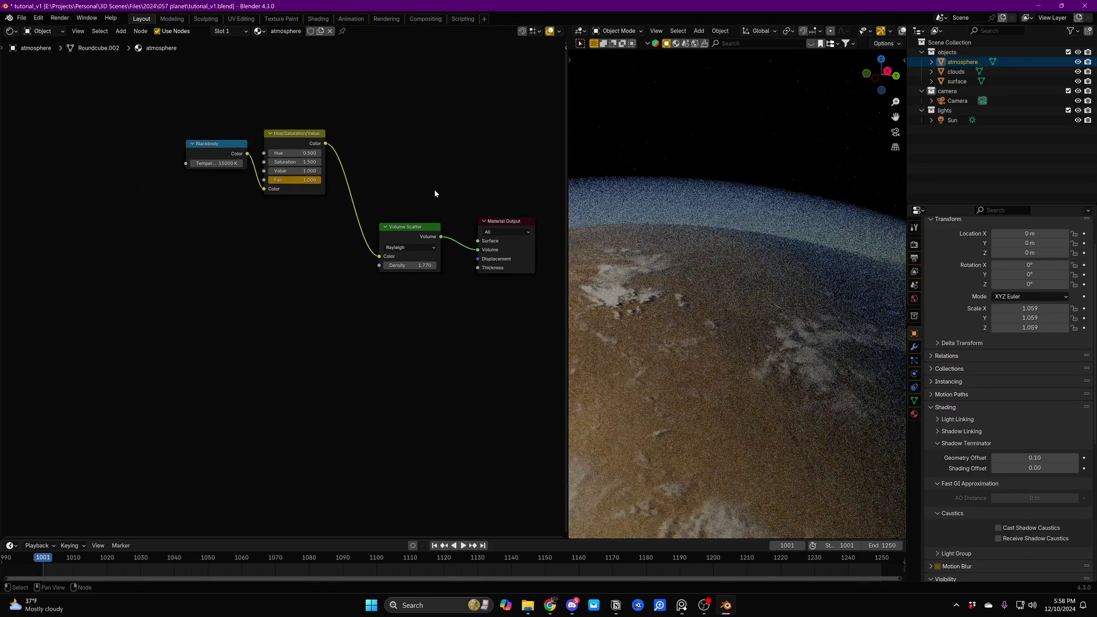
scroll(707, 325, "down", 8)
middle_click_drag(219, 265, 339, 279)
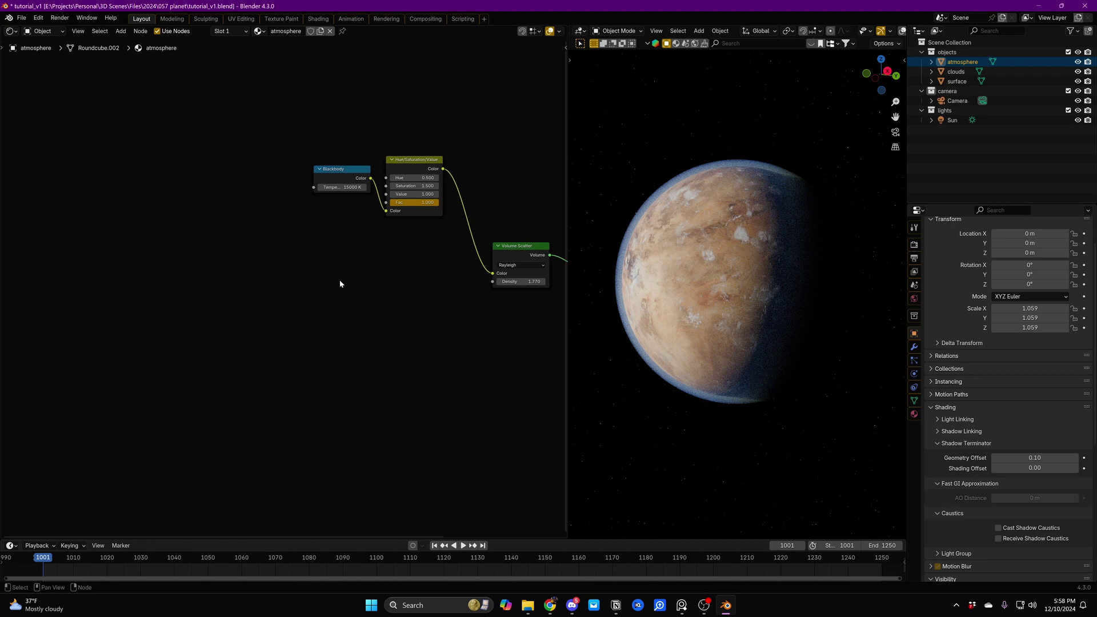
key("shift+a")
left_click(155, 271)
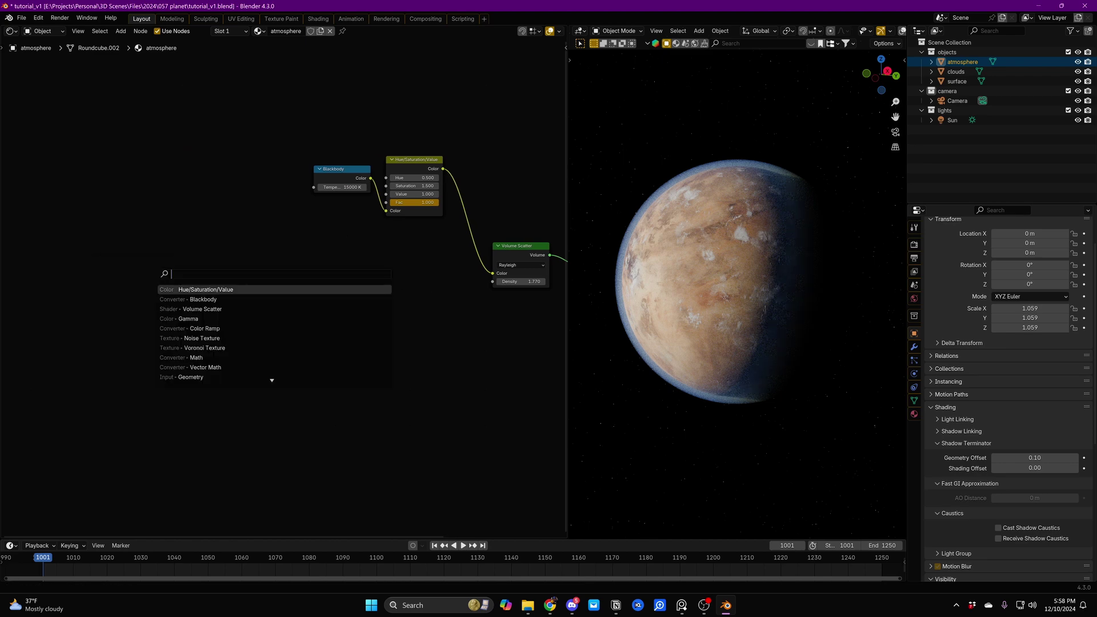
type("geo")
key("Return")
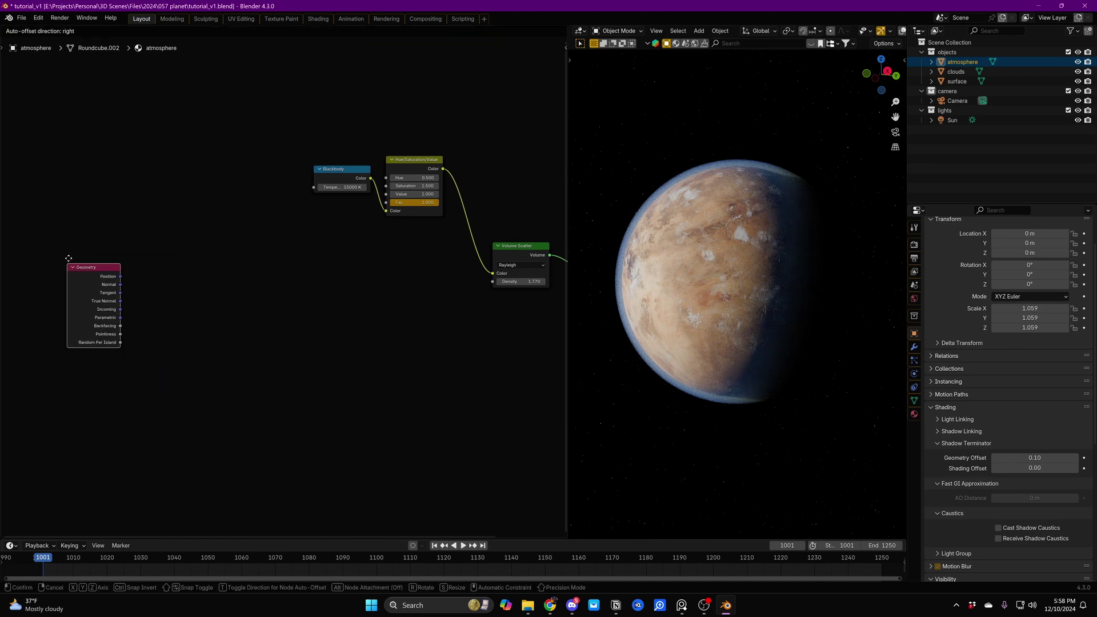
left_click(69, 237)
left_click_drag(86, 261, 50, 261)
left_click_drag(86, 254, 499, 282)
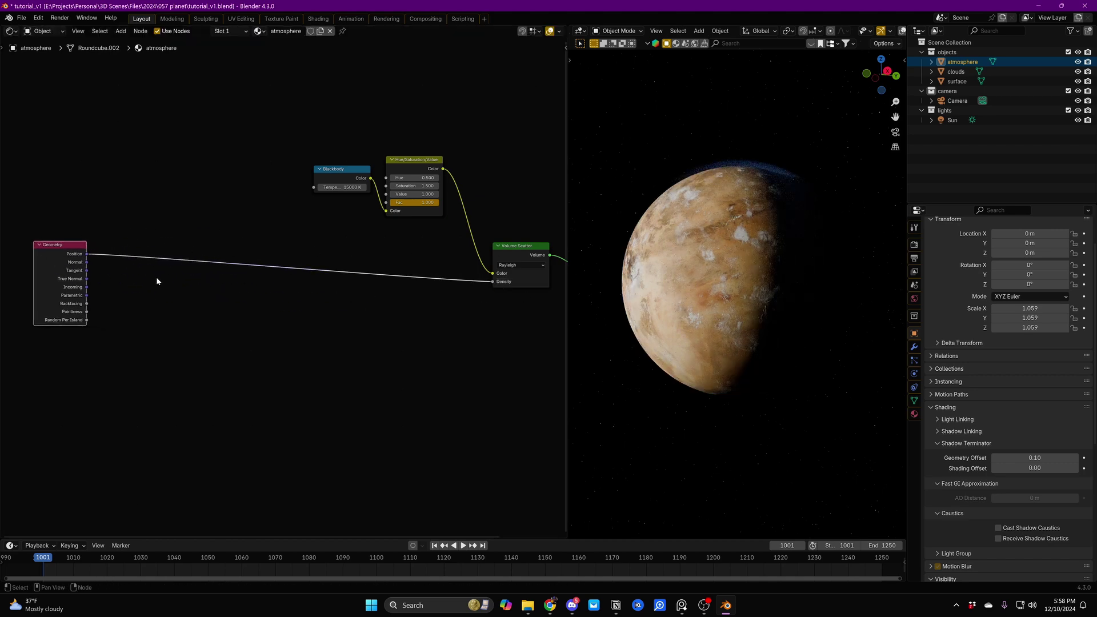
- Add a Vector Math node set to Distance after the Geometry Position output and connect its Value to the Volume Scatter's Density
key("shift+a")
left_click(177, 267)
type("vect")
key("Return")
left_click(137, 243)
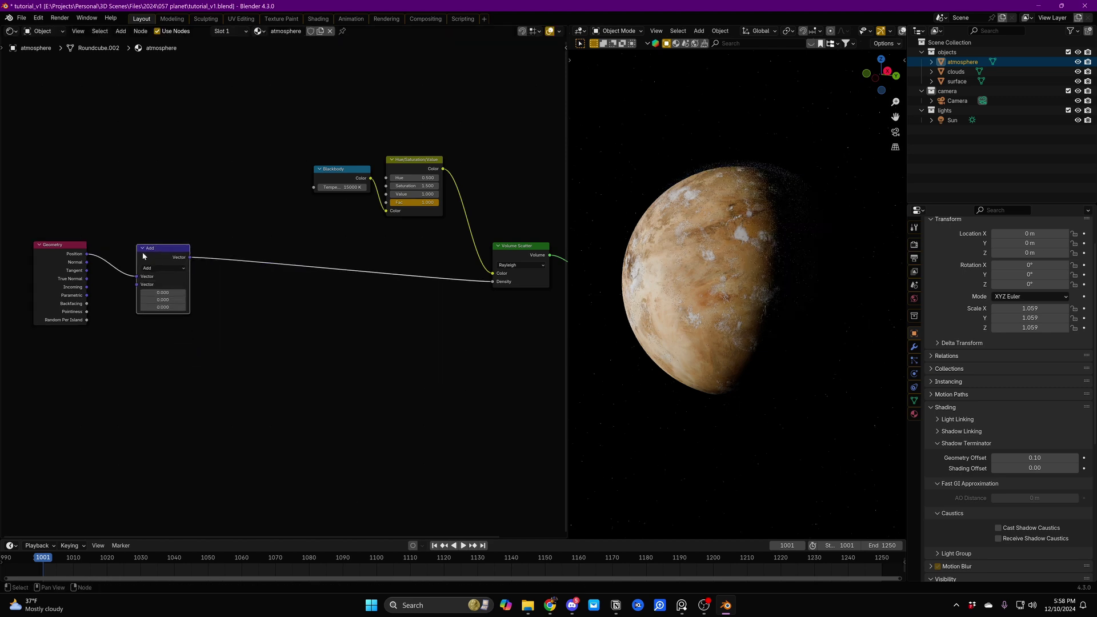
left_click(162, 268)
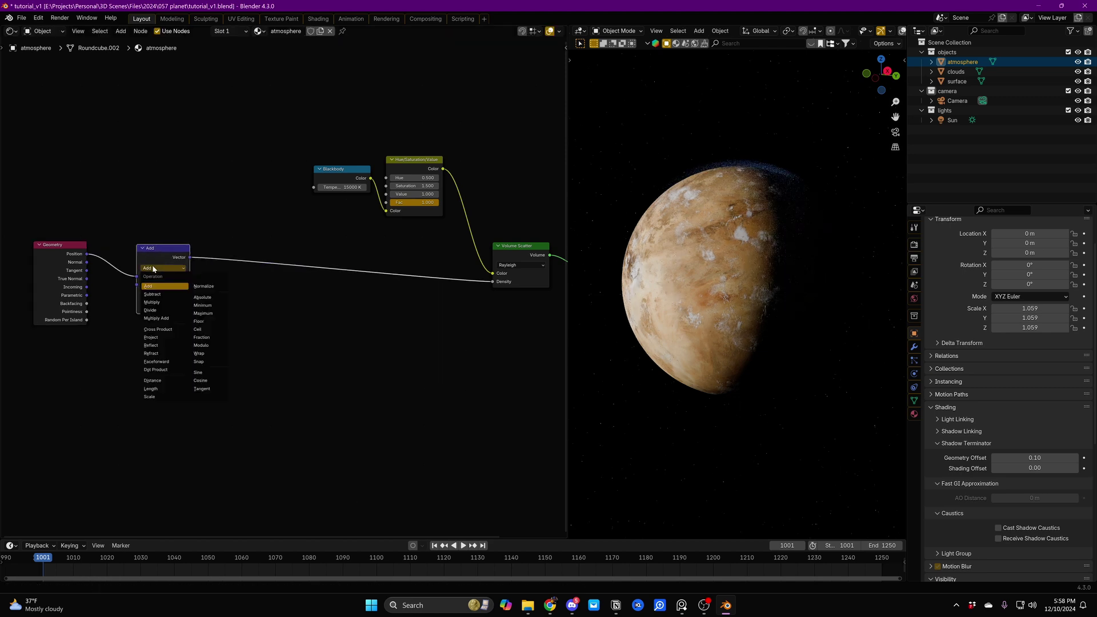
left_click(159, 380)
left_click_drag(180, 259, 492, 282)
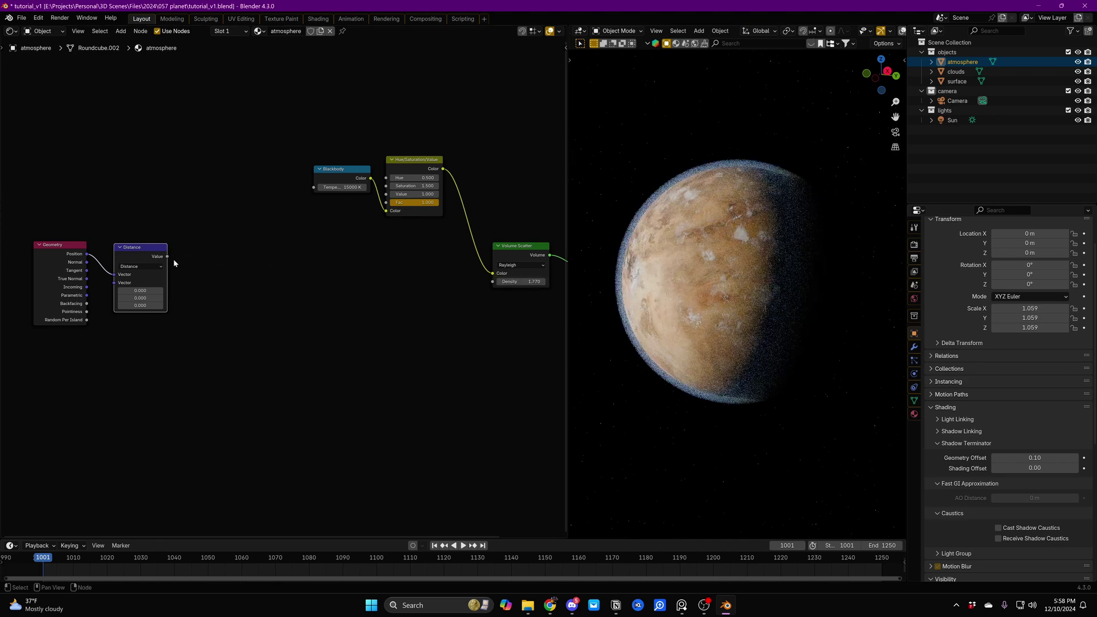
mouse_move(492, 282)
left_mouse_down()
mouse_move(463, 272)
mouse_move(492, 281)
left_mouse_up()
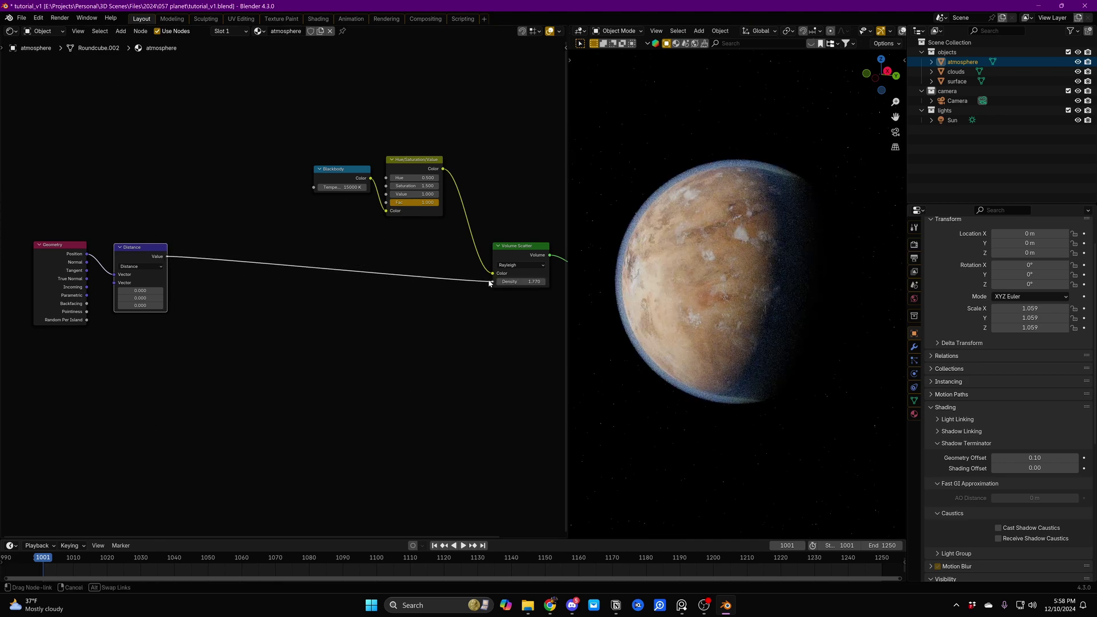
- Hide the surface object and inspect the density of the atmosphere volume up close
left_click(1077, 81)
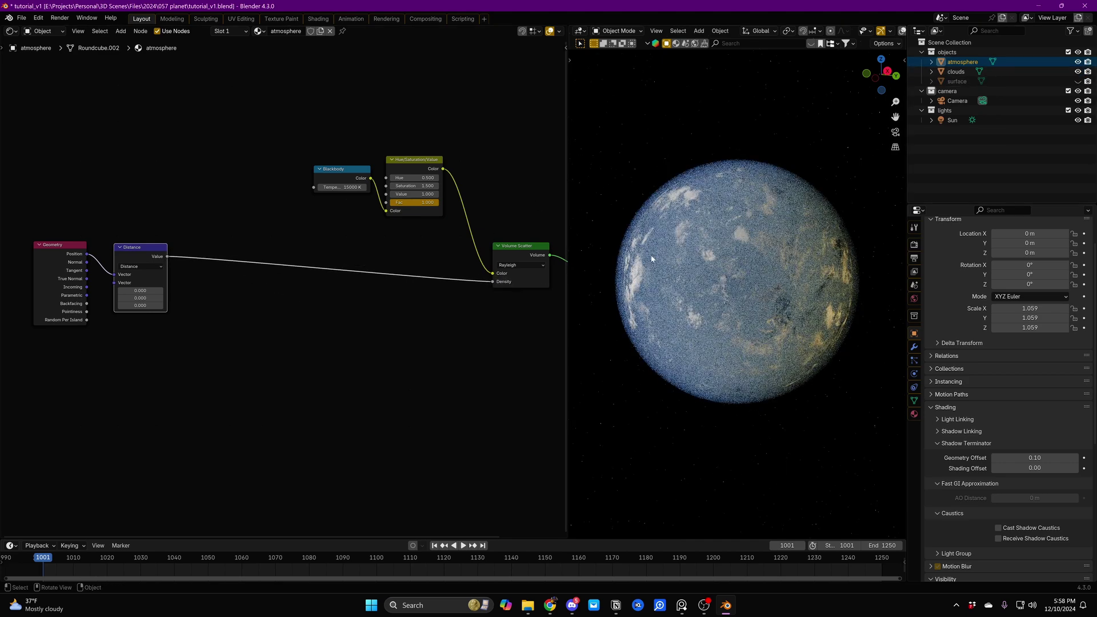
scroll(740, 289, "up", 6)
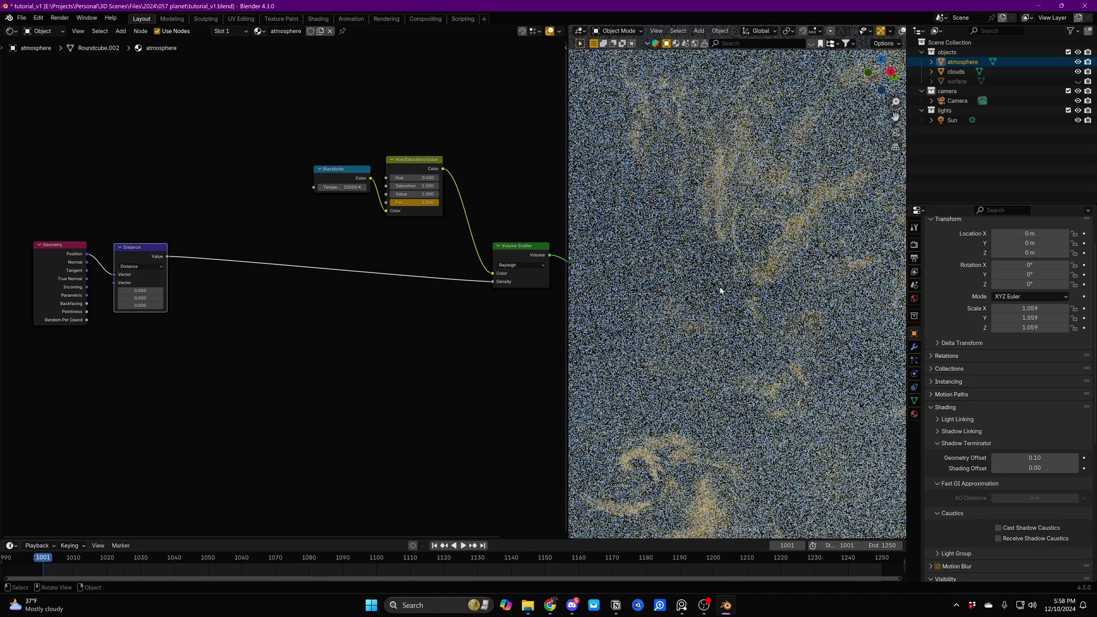
middle_click_drag(747, 289, 747, 264)
scroll(752, 278, "down", 6)
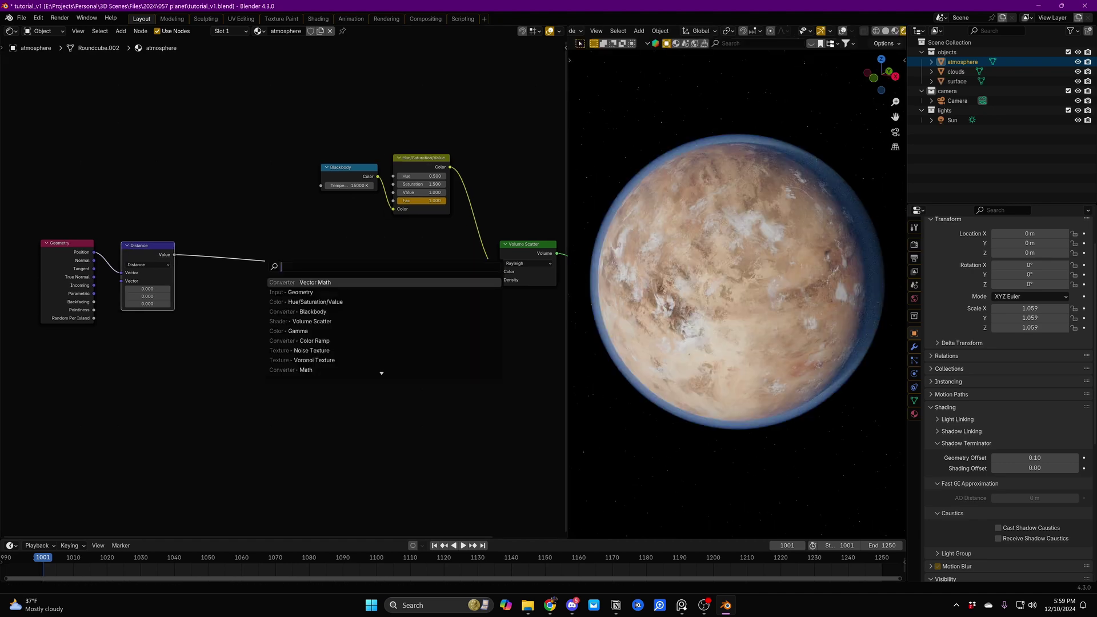
- Insert a Map Range node between the Distance node and the Volume Scatter's Density
type("map")
key("Return")
left_click(264, 263)
scroll(282, 304, "up", 3)
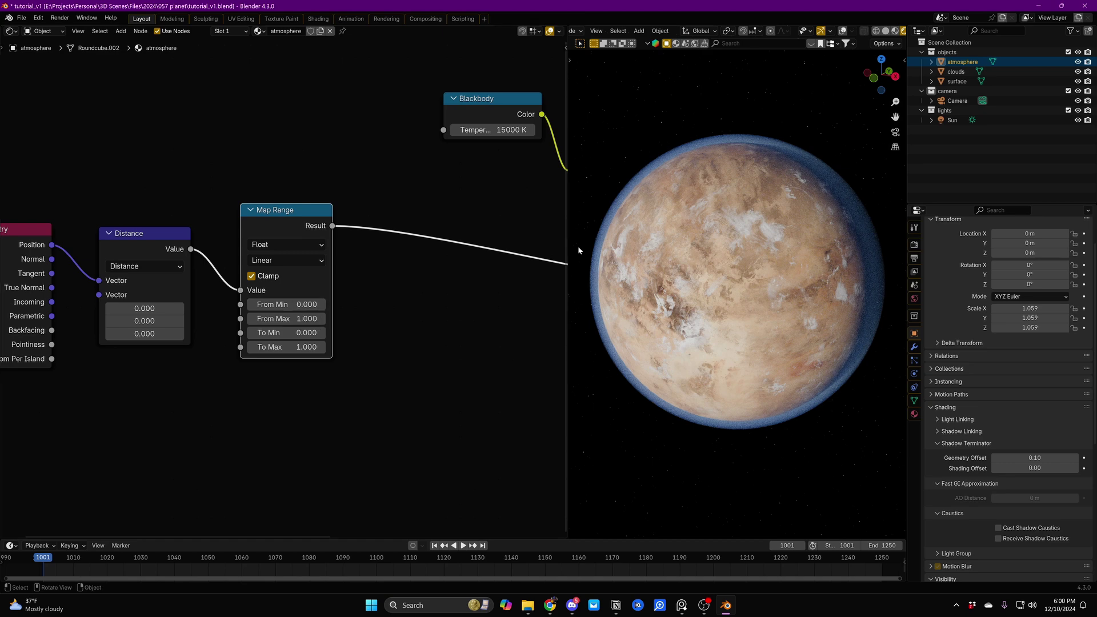
- Set the Map Range's From Min to 1.01 and inspect the atmosphere along the planet's horizon
left_click(279, 304)
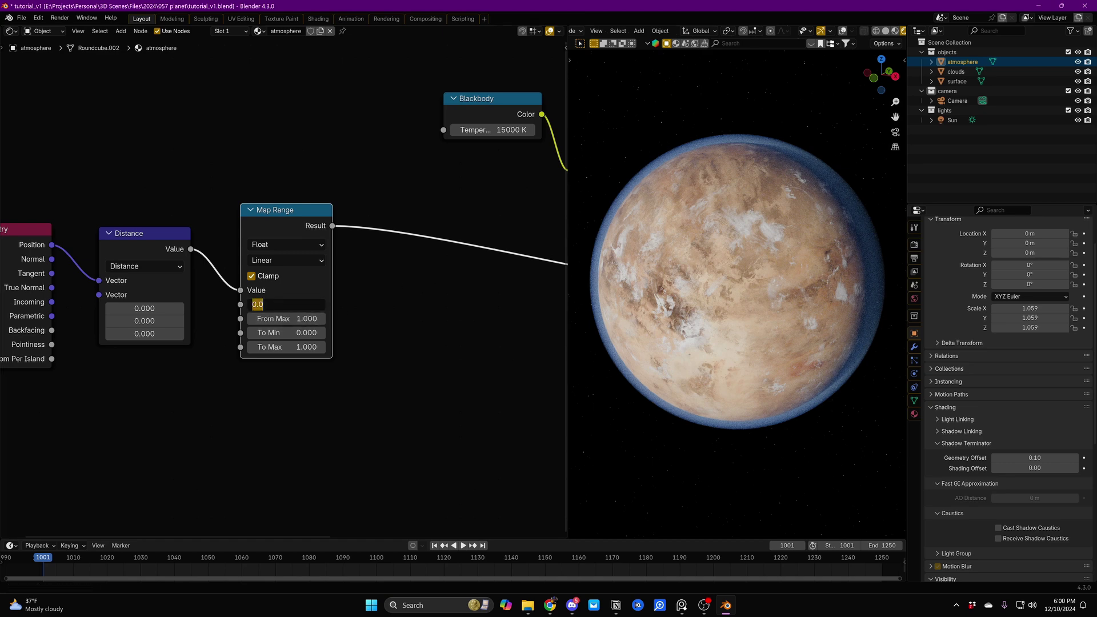
type("1.01")
key("Return")
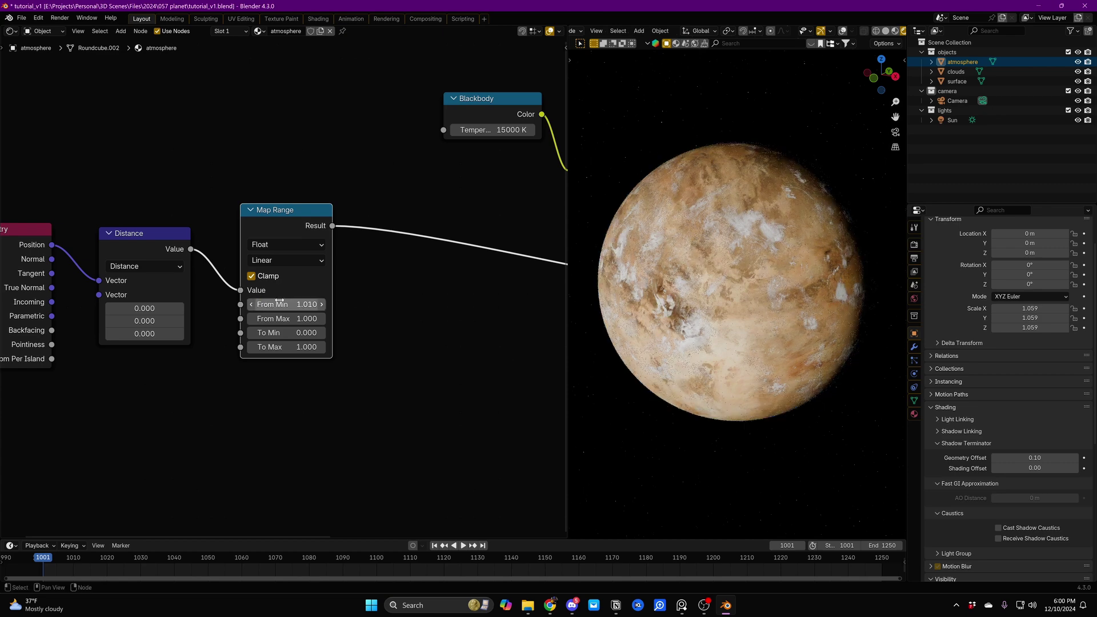
scroll(715, 147, "down", 1)
middle_click_drag(715, 147, 714, 253, "shift")
scroll(715, 216, "up", 6)
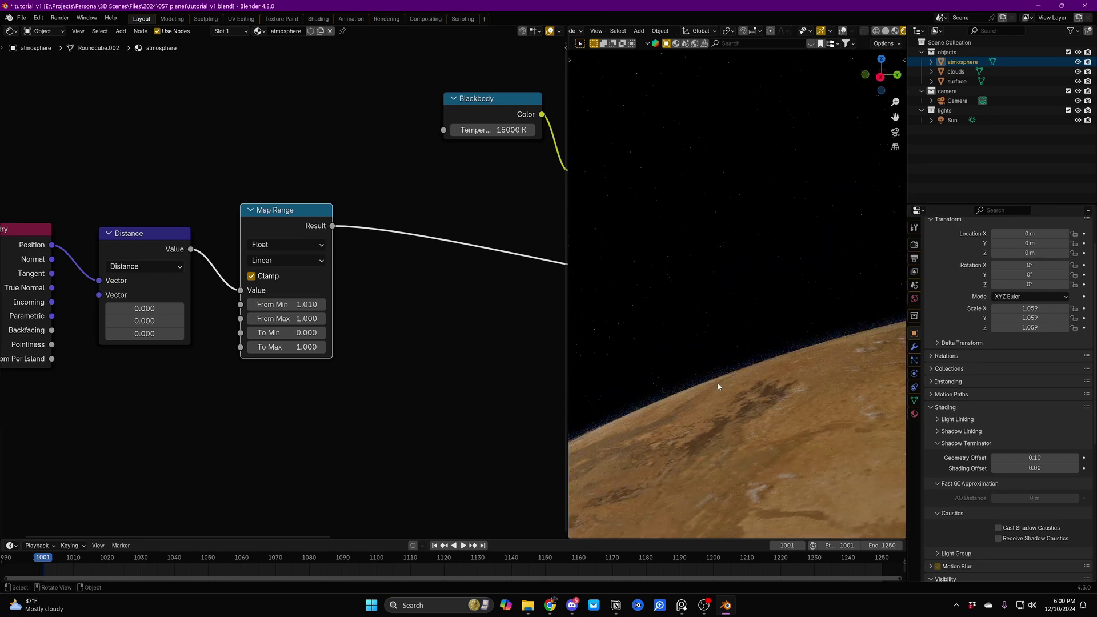
middle_click_drag(698, 395, 727, 341, "shift")
scroll(754, 302, "up", 2)
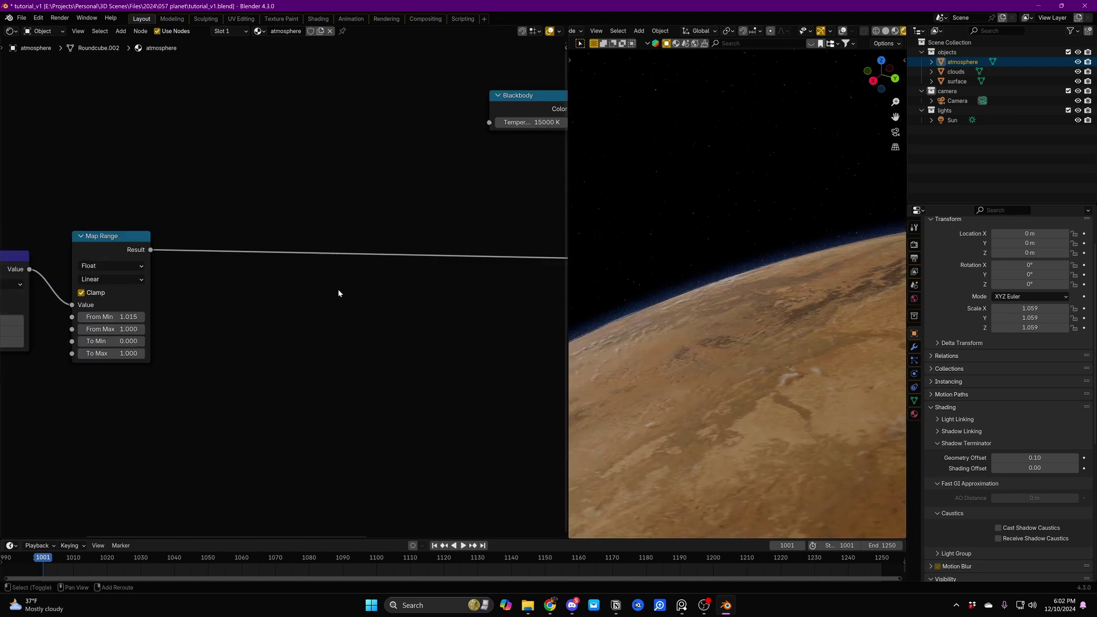
- Insert a Math node after the Map Range node and set its operation to Multiply
key("shift+a")
type("add")
key("Return")
left_click(348, 228)
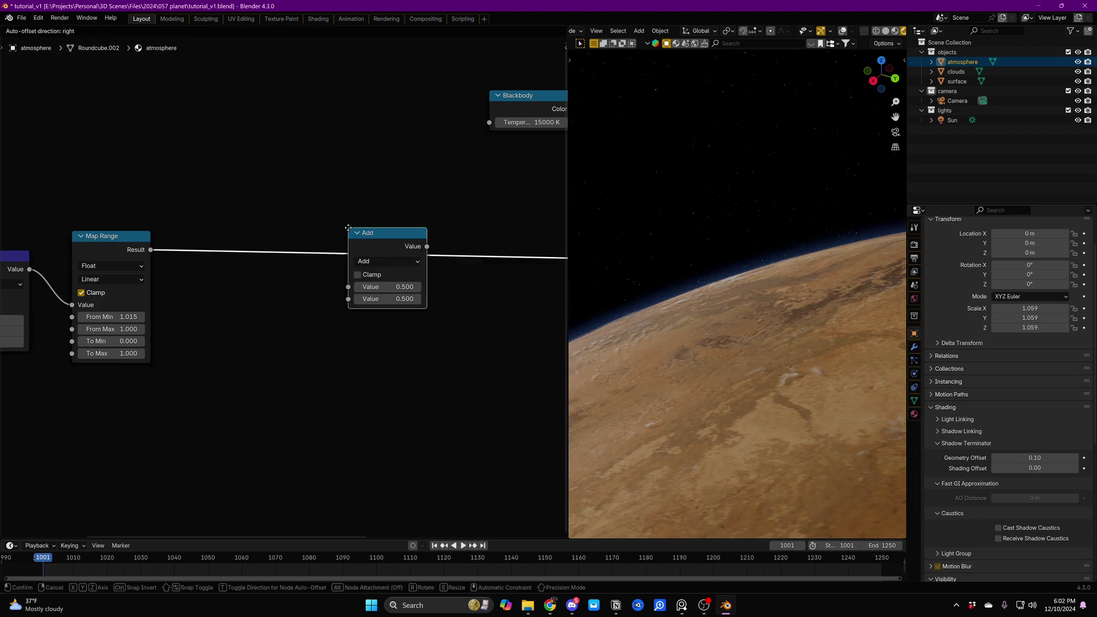
left_click(380, 261)
left_click(377, 314)
- Set the Multiply node's value to 15
left_click(388, 299)
type("5.6")
key("Return")
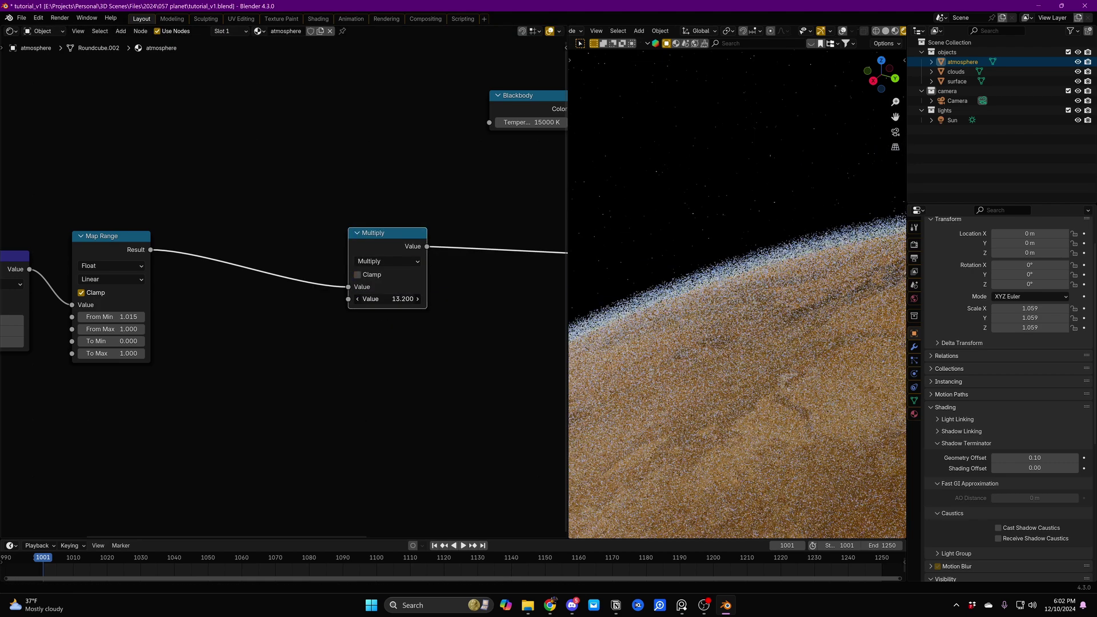
left_click(389, 299)
type("15")
key("Return")
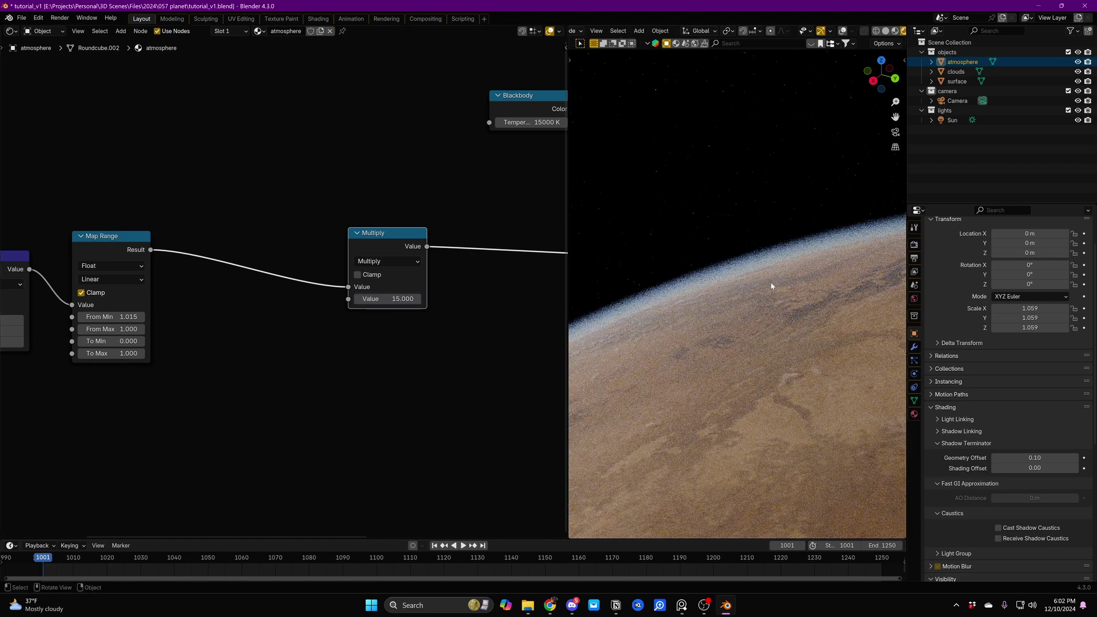
- Duplicate the Multiply node and insert the copy between the Map Range and the original Multiply node
left_click_drag(388, 233, 449, 234)
key("shift+d")
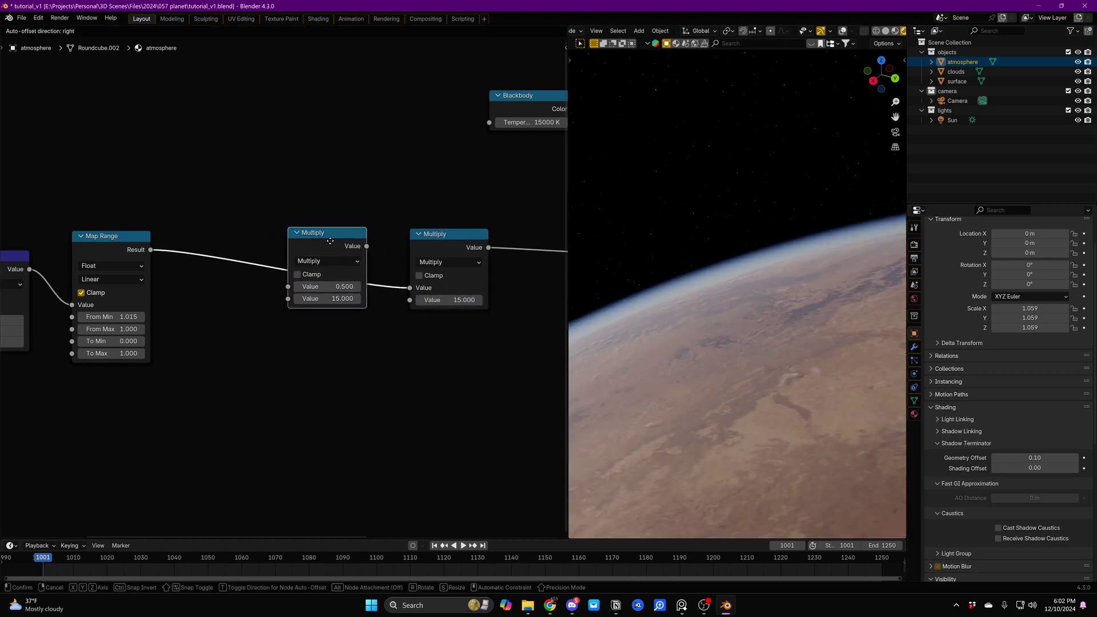
left_click(316, 263)
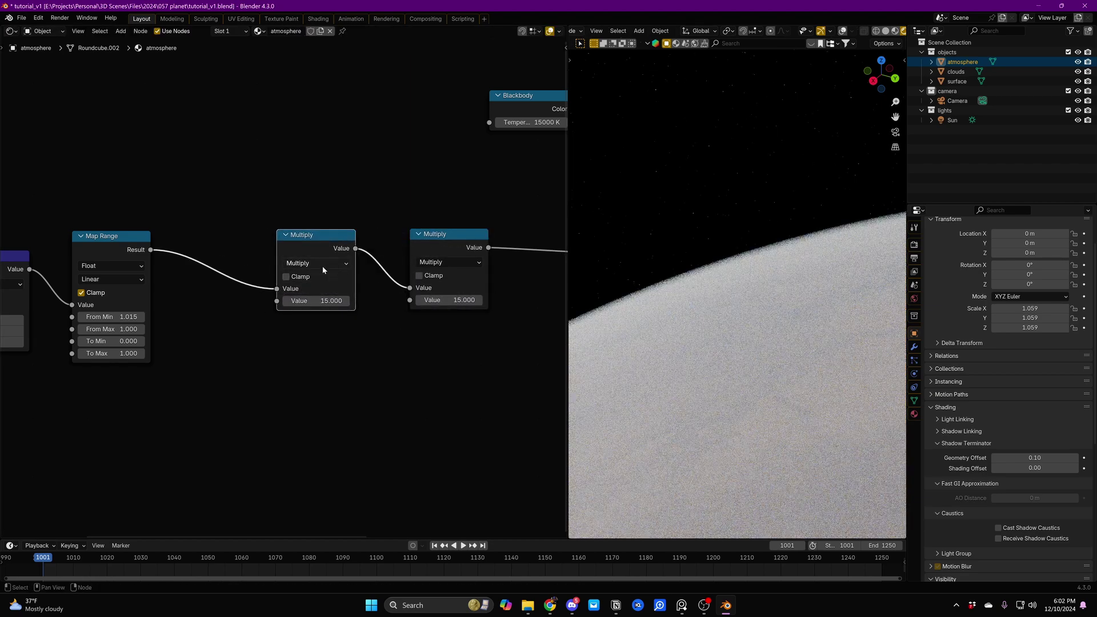
- Change the copied node to Power with an exponent of about 10 and increase the following Multiply node's value
left_click(322, 263)
left_click(335, 356)
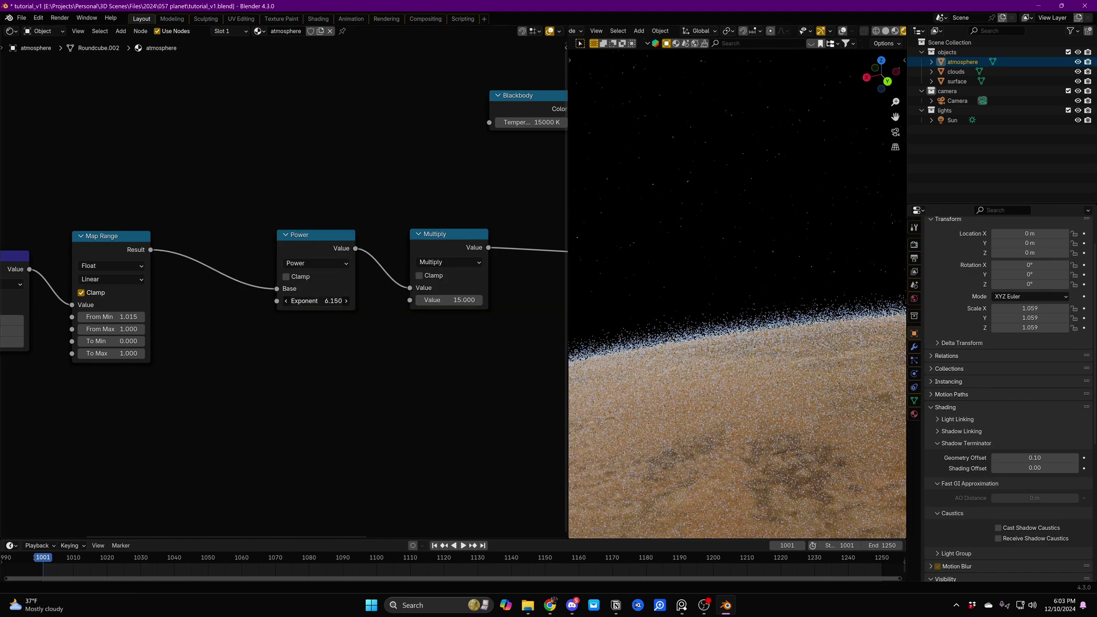
left_click_drag(449, 300, 517, 300)
left_click_drag(327, 301, 365, 301)
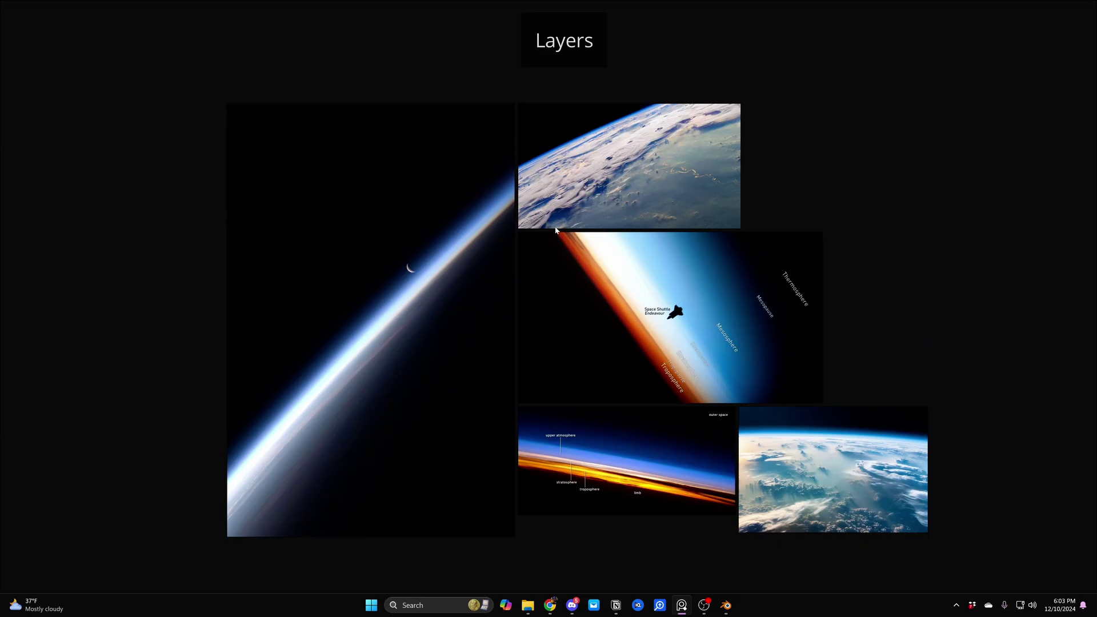
- Examine the colour bands and layer labels of Earth's atmosphere in the Layers reference photos
scroll(630, 442, "up", 5)
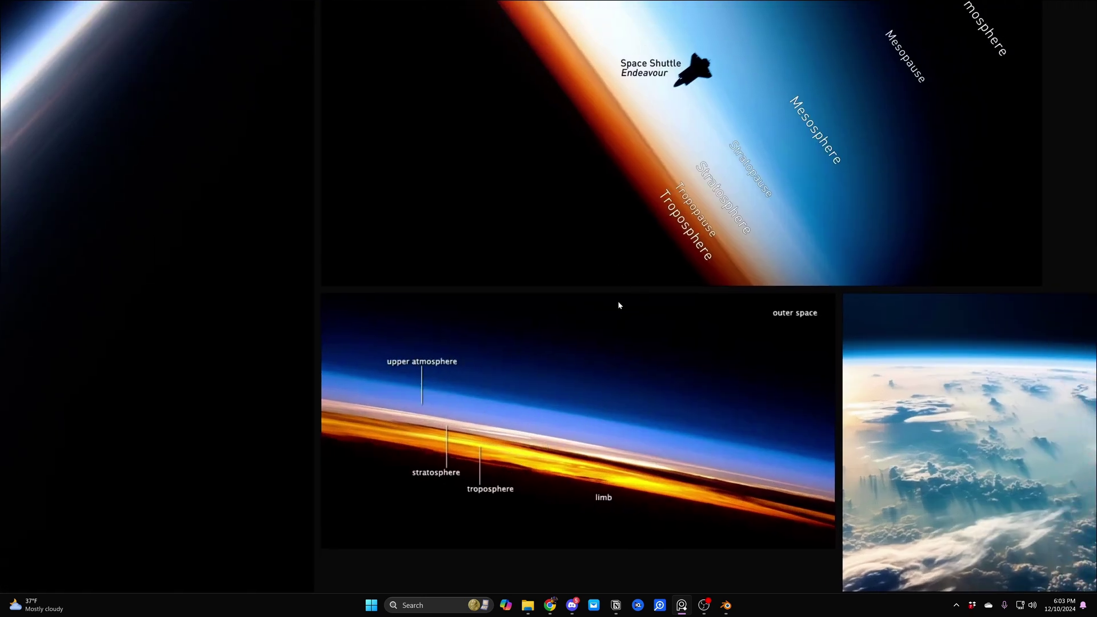
middle_click_drag(634, 278, 530, 450)
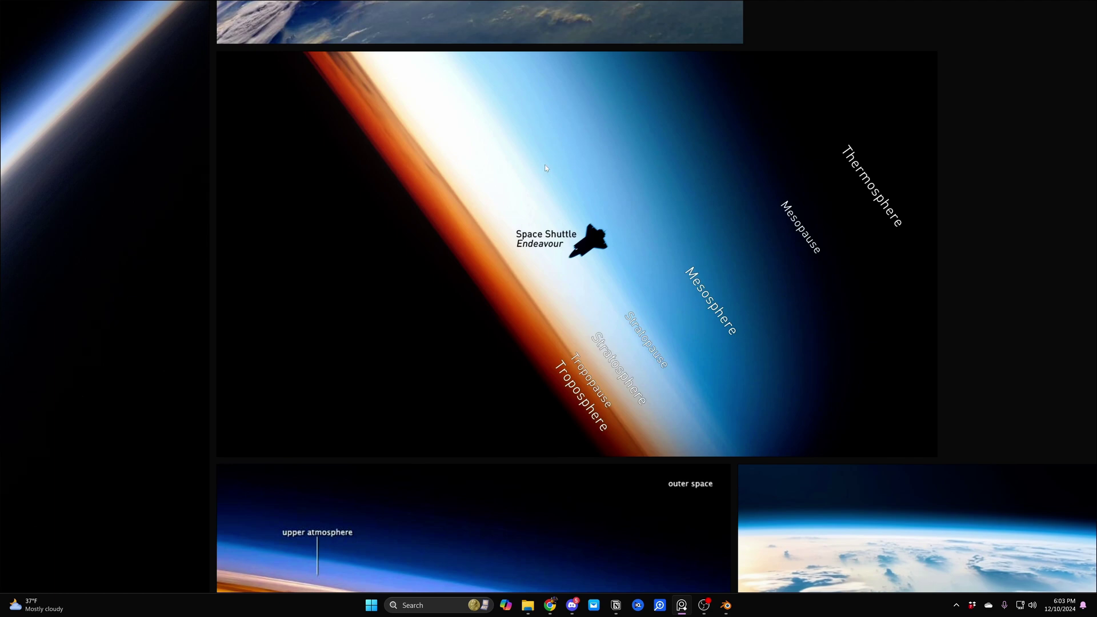
scroll(470, 333, "up", 5)
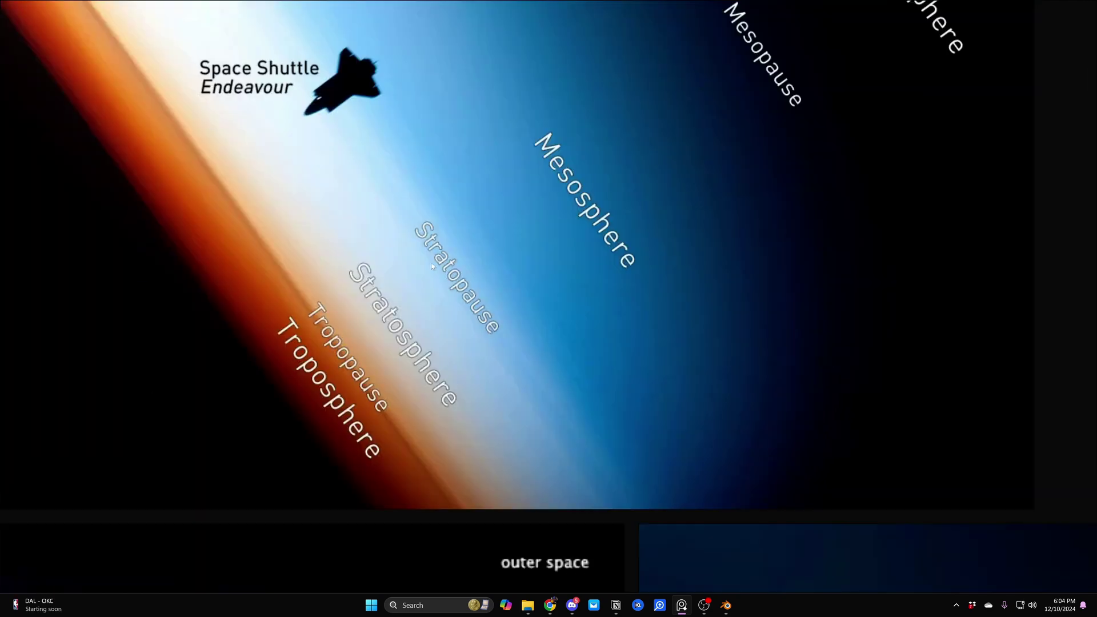
middle_click_drag(598, 433, 69, 75)
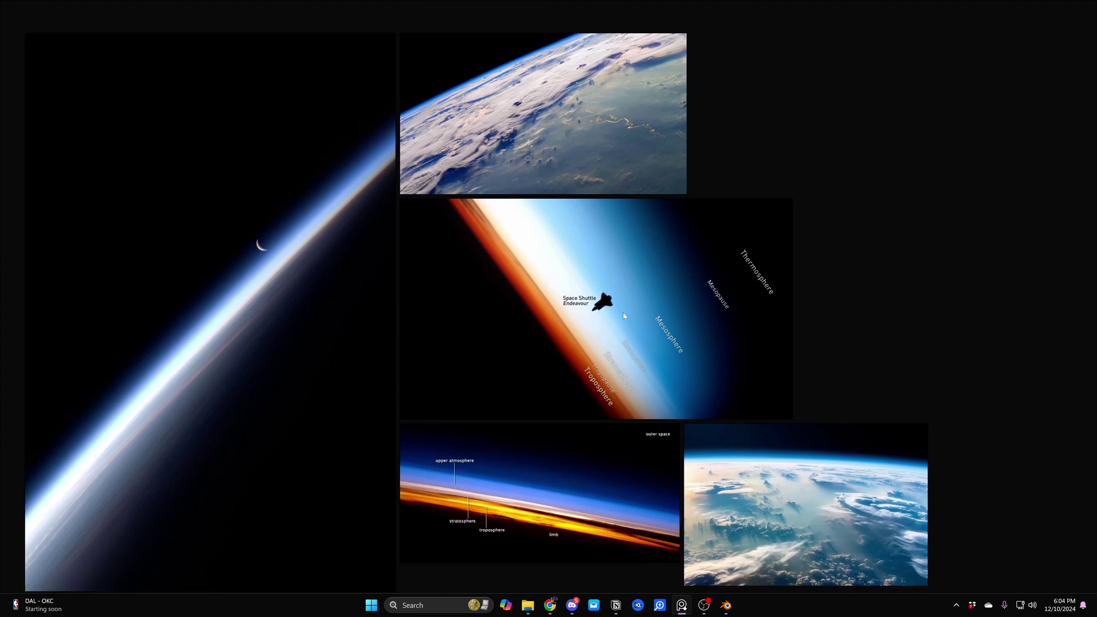
- Switch back to Blender and group the Geometry, Distance and Map Range nodes in a Gradient frame
left_click(734, 600)
scroll(122, 233, "up", 2)
left_click_drag(122, 232, 424, 360)
key("ctrl+j")
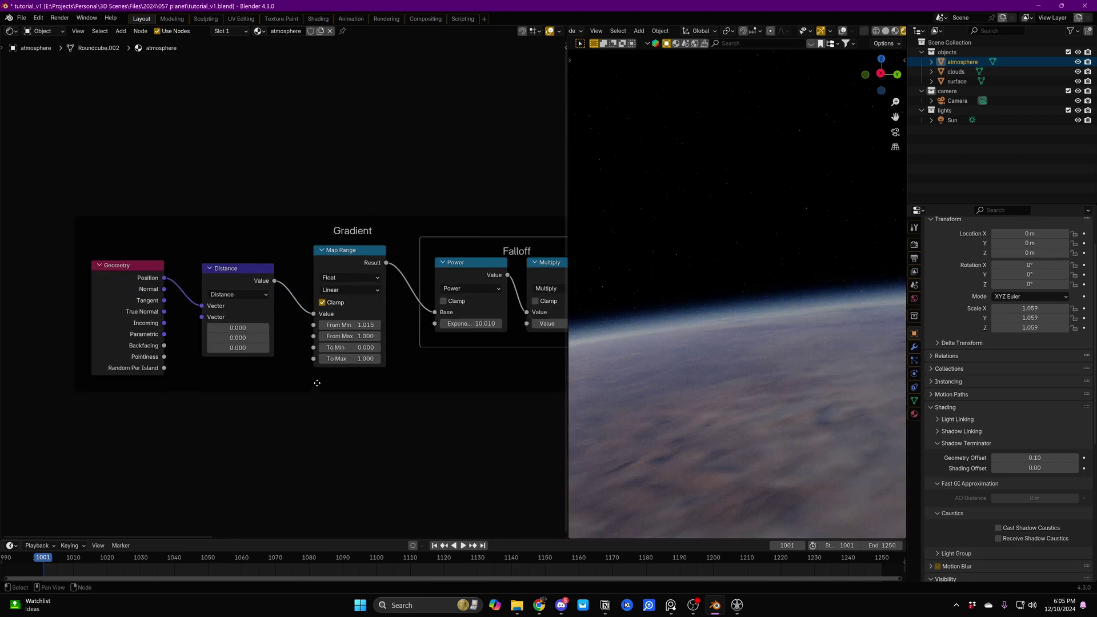
- Add a Value node below the Distance node and connect it to the Map Range's From Min input
key("shift+a")
type("value")
key("Return")
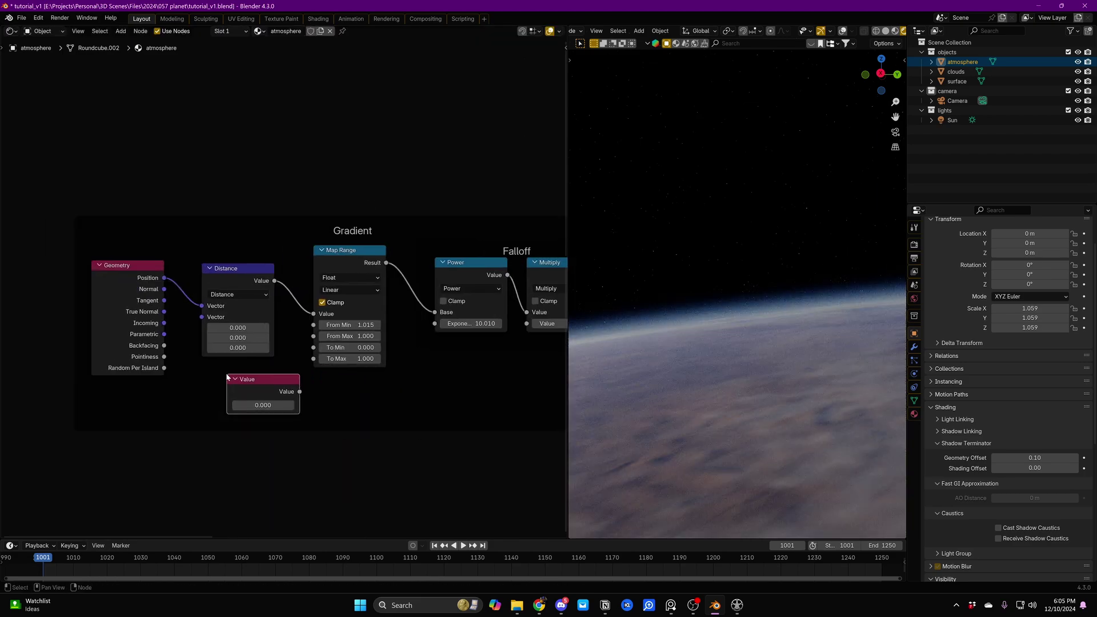
left_click(224, 372)
scroll(224, 372, "up", 1)
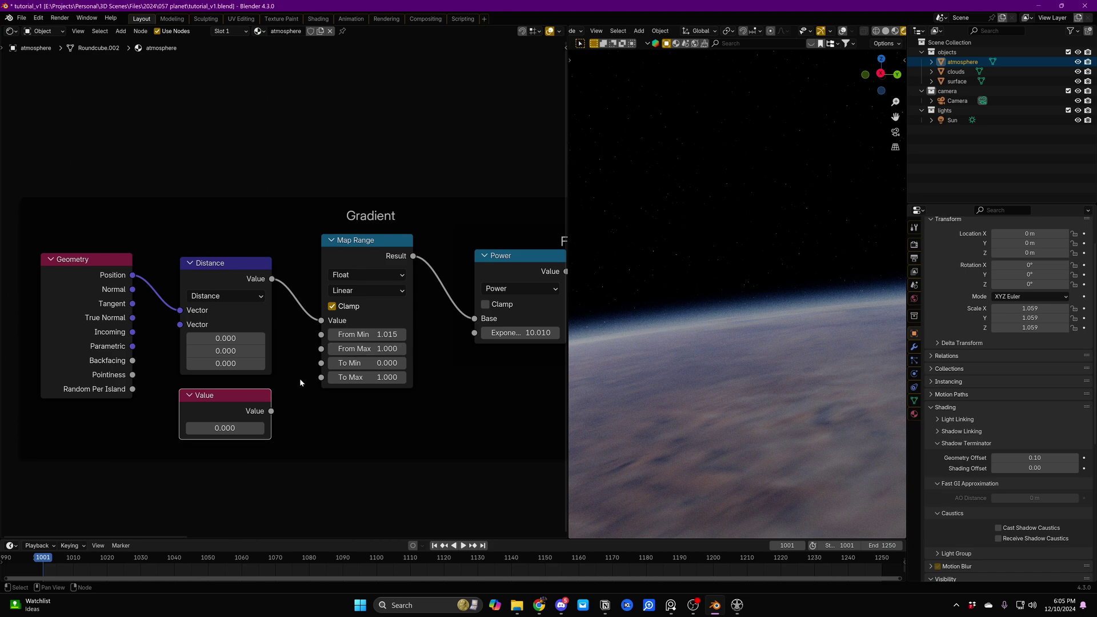
left_click_drag(248, 413, 321, 334)
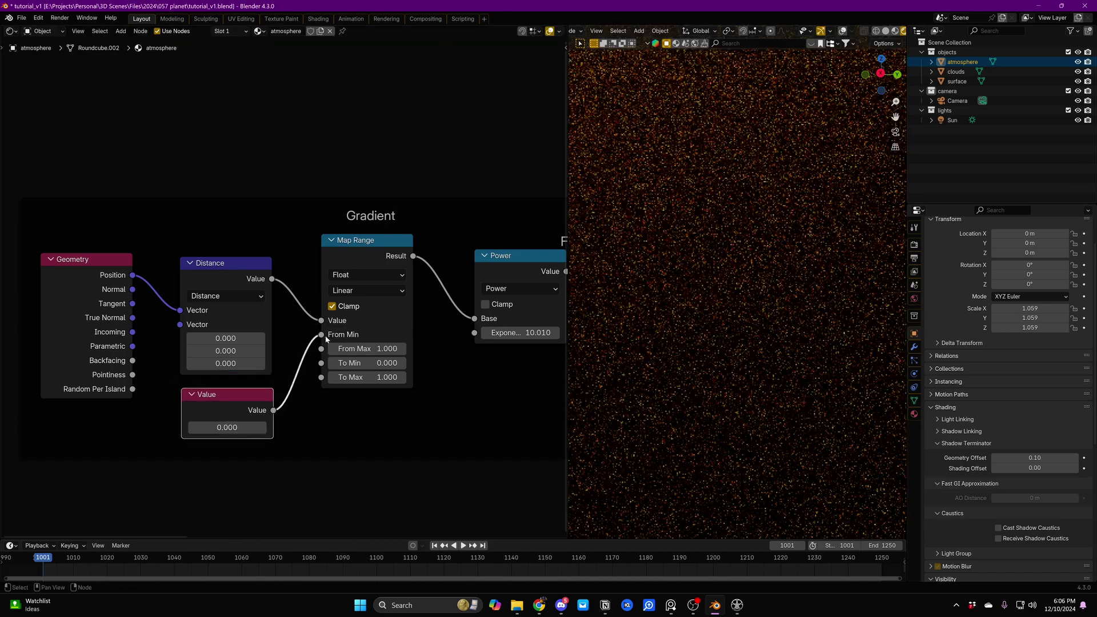
- Hide the Map Range node's unconnected sockets and delete the Value node that feeds From Min
left_click(352, 248)
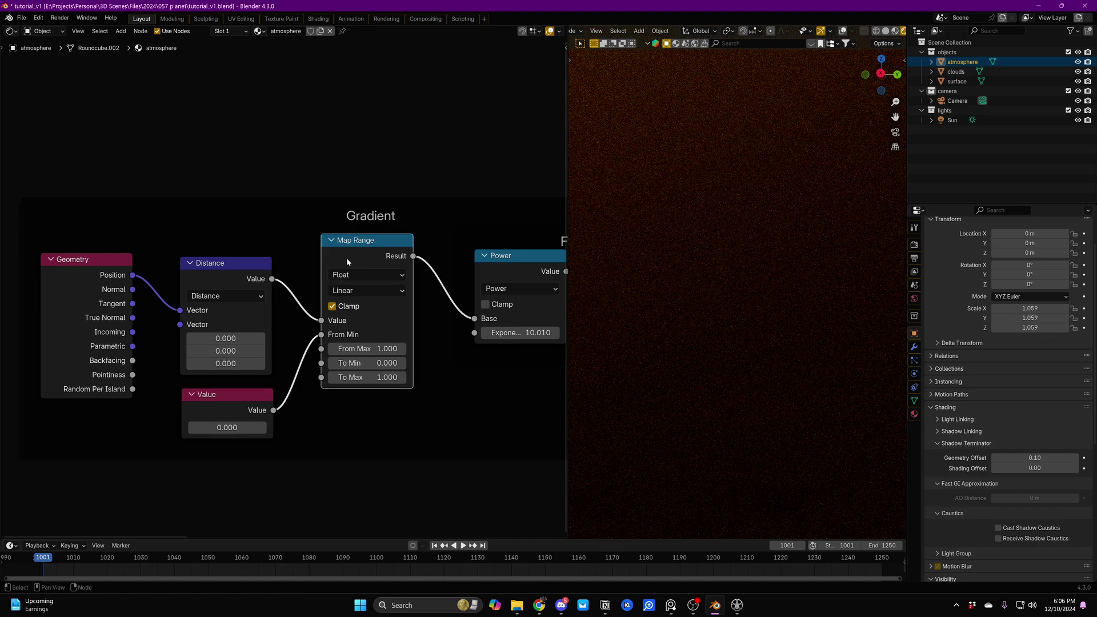
key("ctrl+h")
left_click_drag(359, 251, 385, 271)
left_click(234, 409)
key("x")
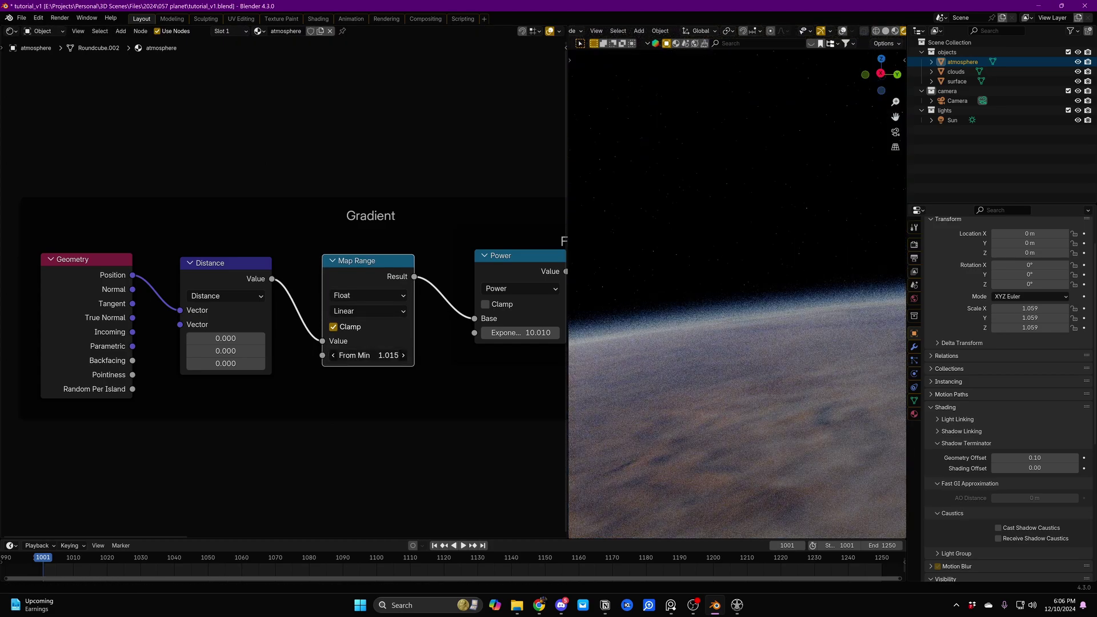
left_click_drag(375, 355, 375, 356)
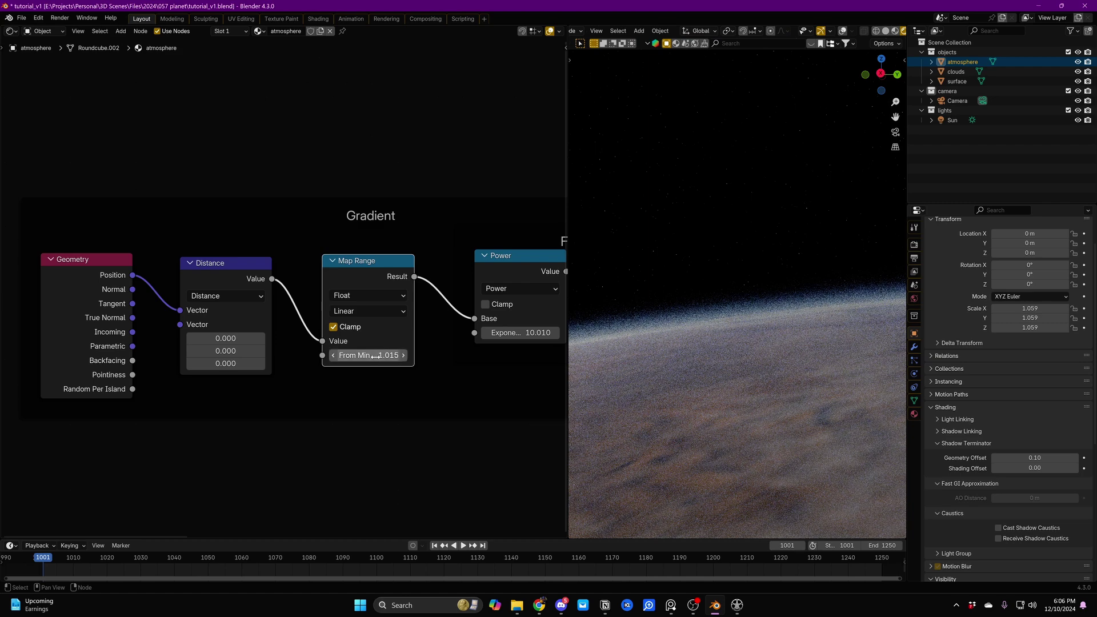
- Move the Gradient frame horizontally to make room between it and the Volume Scatter node
scroll(368, 354, "down", 7)
middle_click_drag(398, 345, 335, 352)
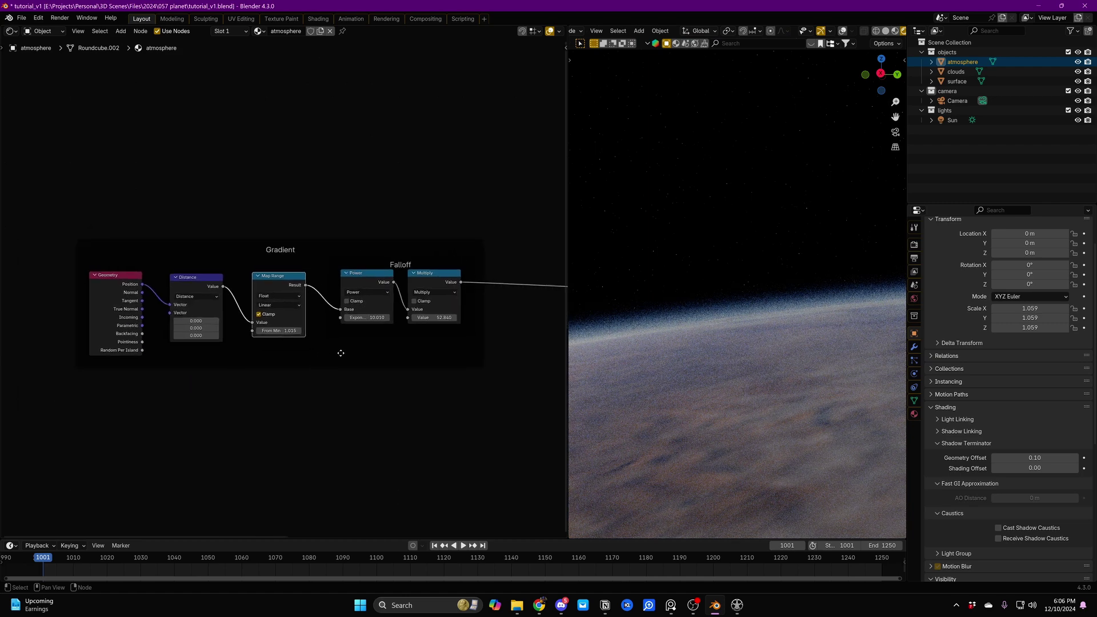
scroll(343, 349, "up", 4)
middle_click_drag(513, 353, 416, 355)
scroll(415, 355, "down", 12)
middle_click_drag(238, 266, 133, 281)
left_click(132, 281)
key("g")
key("x")
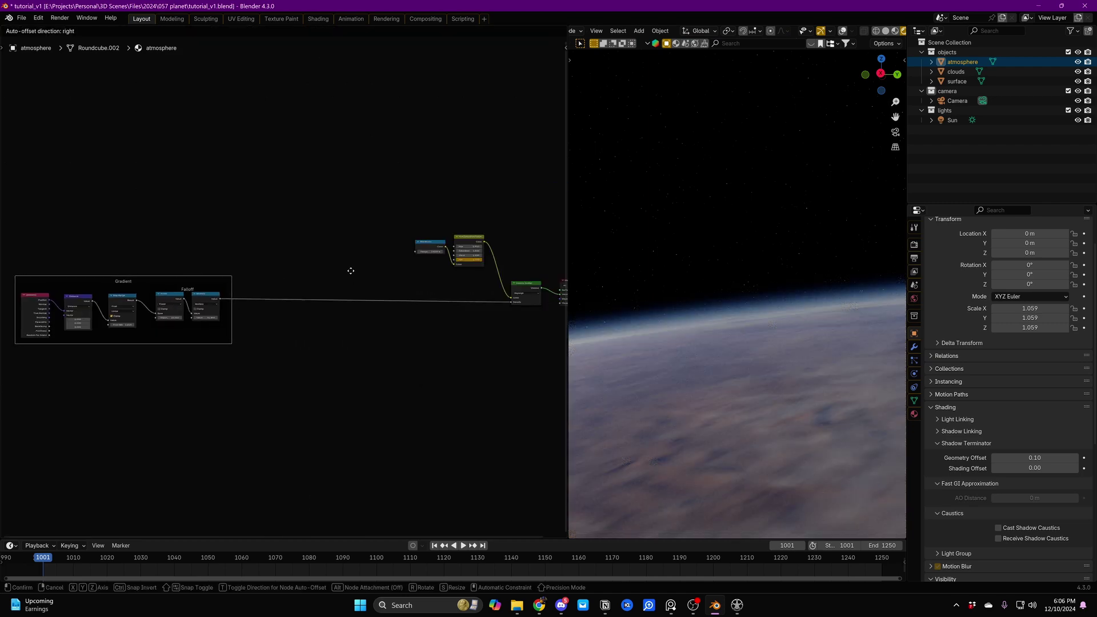
left_click(259, 274)
- Add a Voronoi Texture node and undo its automatic insertion into the density link
scroll(273, 288, "up", 6)
middle_click_drag(214, 285, 252, 279)
key("shift+a")
type("voro")
key("Return")
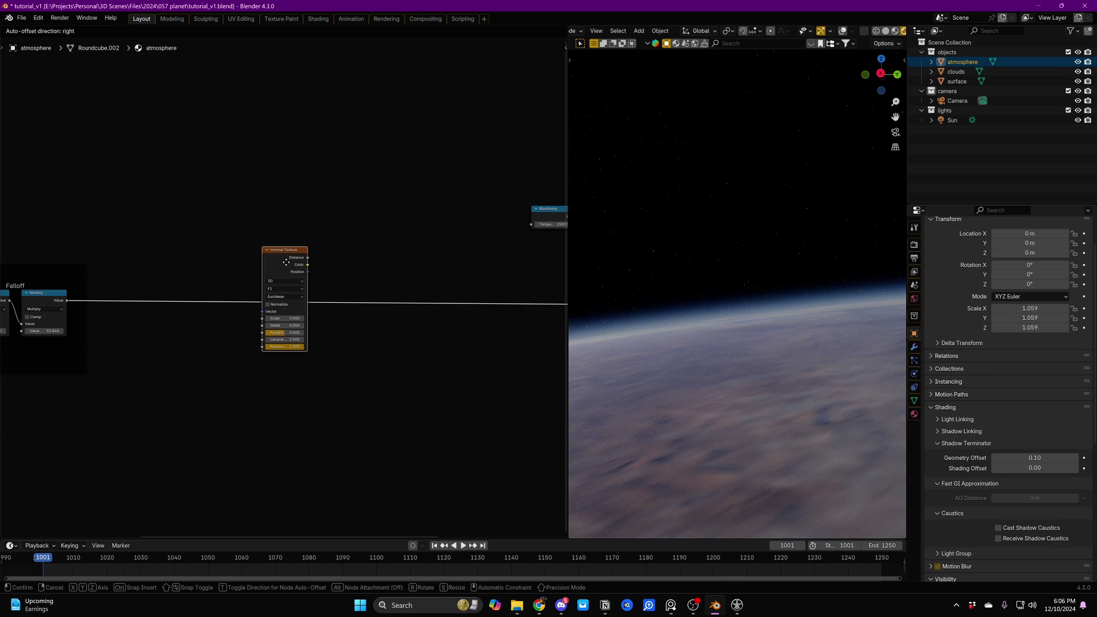
left_click(284, 263)
key("ctrl+z")
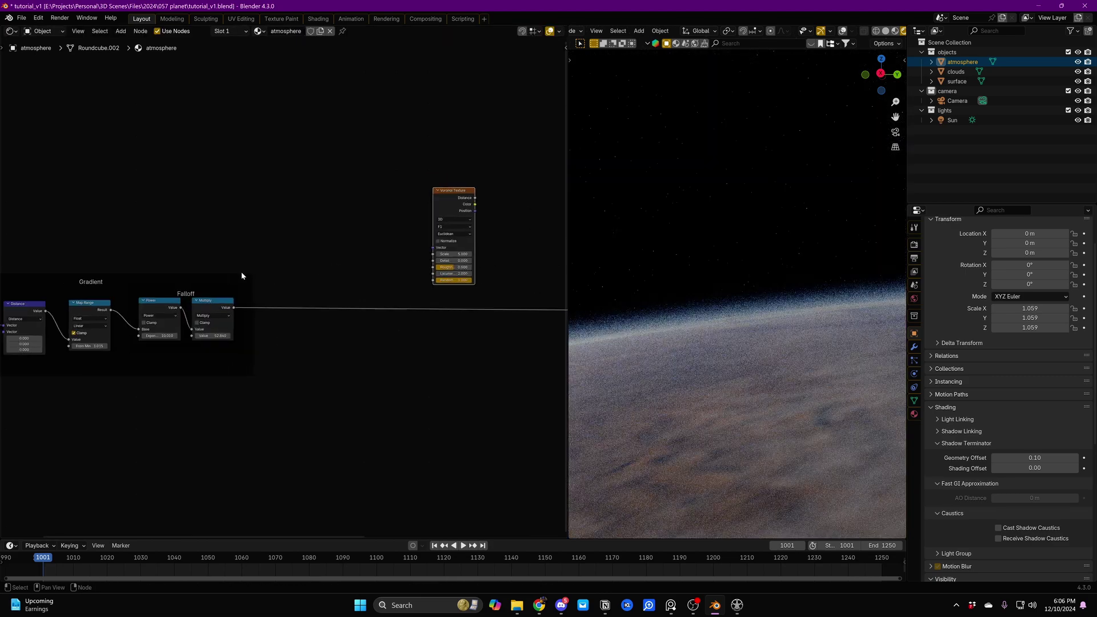
- Connect the Geometry Position output to the Voronoi Texture's Vector input and move the texture node nearer the density link
left_click_drag(125, 309, 422, 251)
left_click_drag(444, 216, 442, 250)
scroll(465, 261, "down", 1)
middle_click_drag(464, 261, 292, 265)
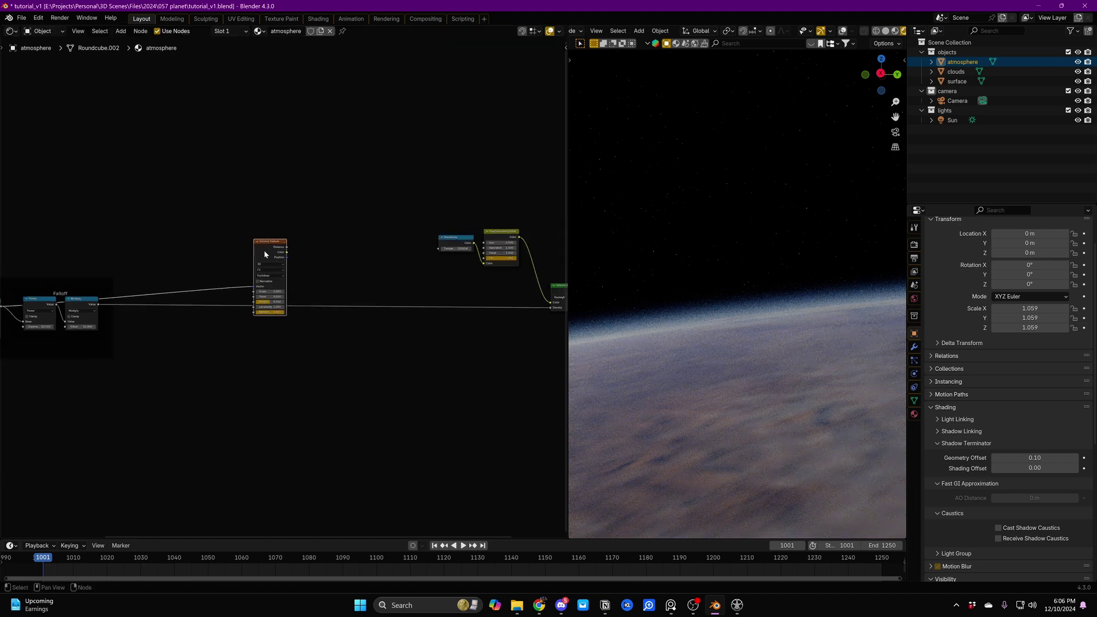
- Connect the Voronoi Texture's Distance output directly to the Volume Scatter node's Density input
left_click_drag(288, 247, 306, 245)
left_click_drag(219, 256, 493, 293)
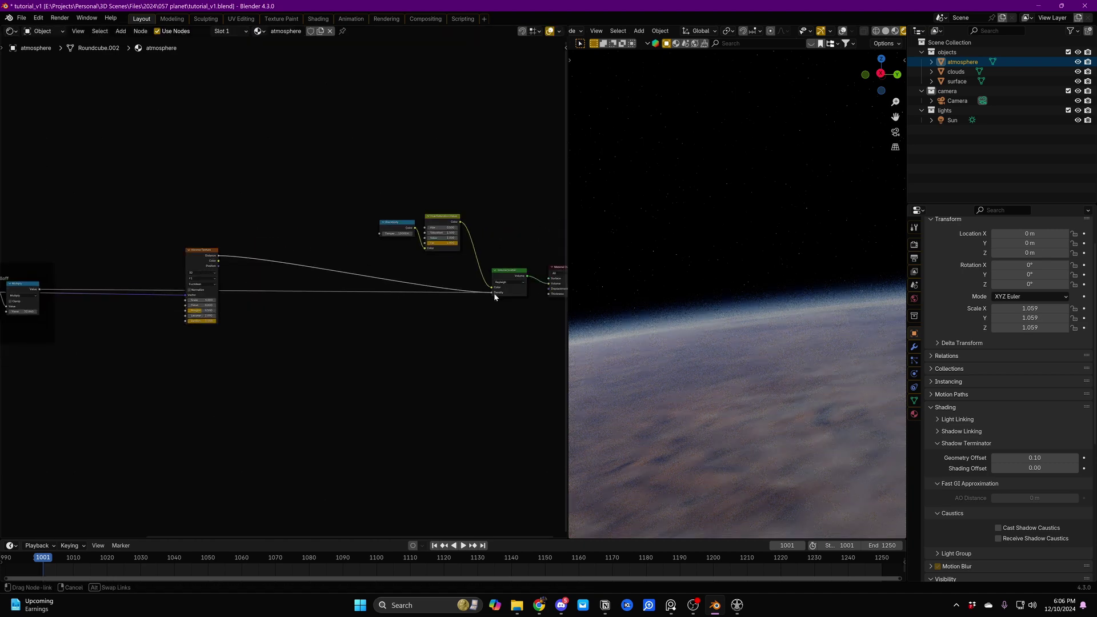
middle_click_drag(386, 293, 449, 278)
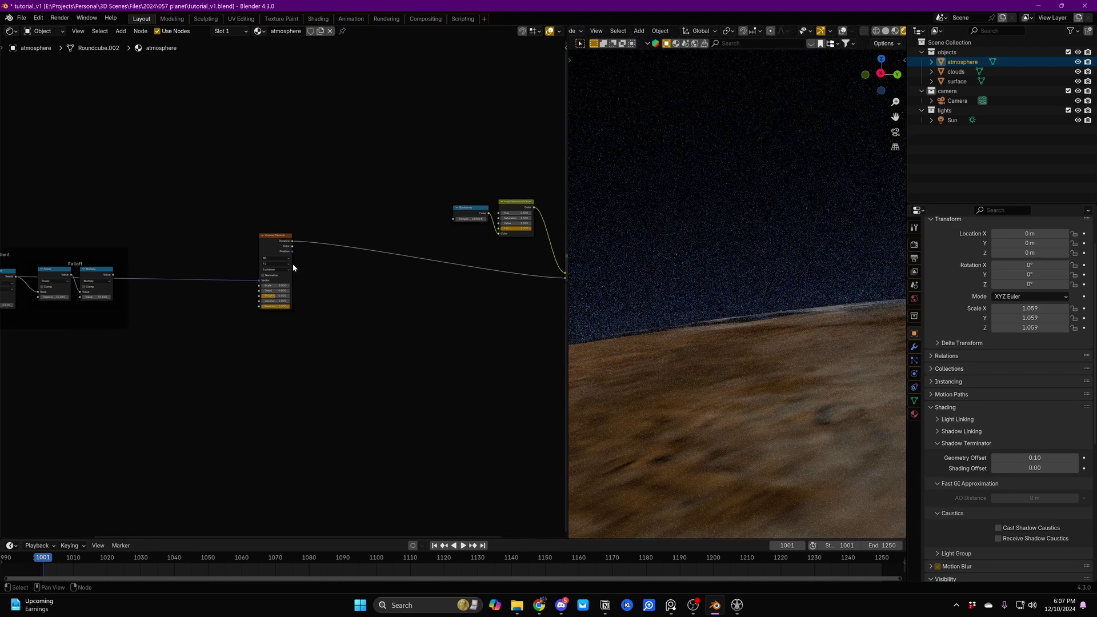
- Insert a Math node after the Voronoi Texture's Distance output, set to Power with an exponent of 9.2
scroll(350, 263, "up", 2)
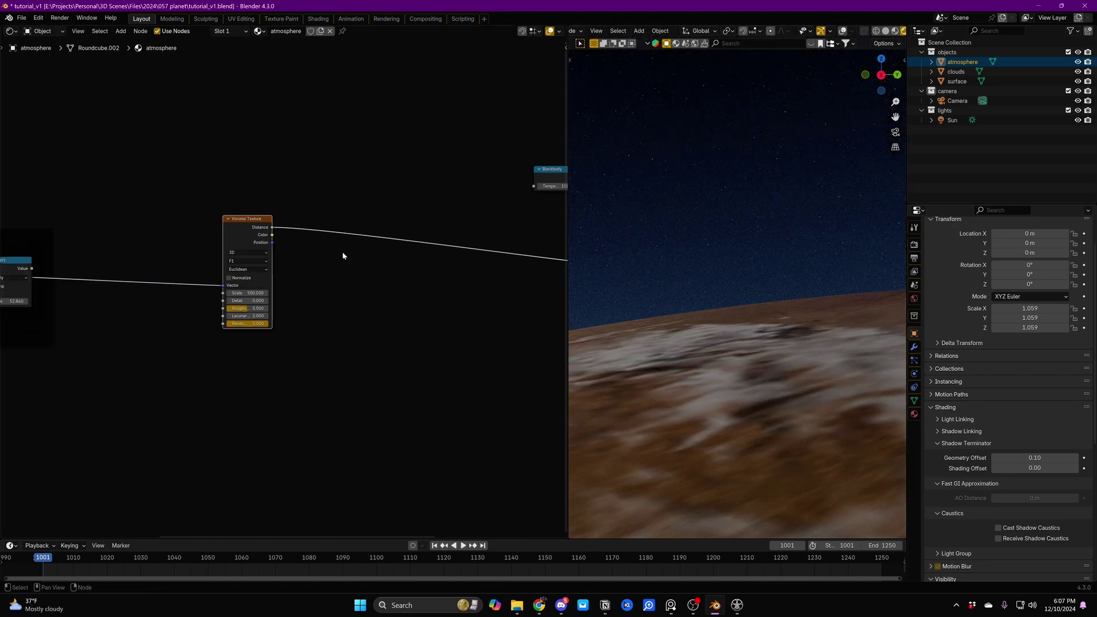
key("shift+a")
type("add")
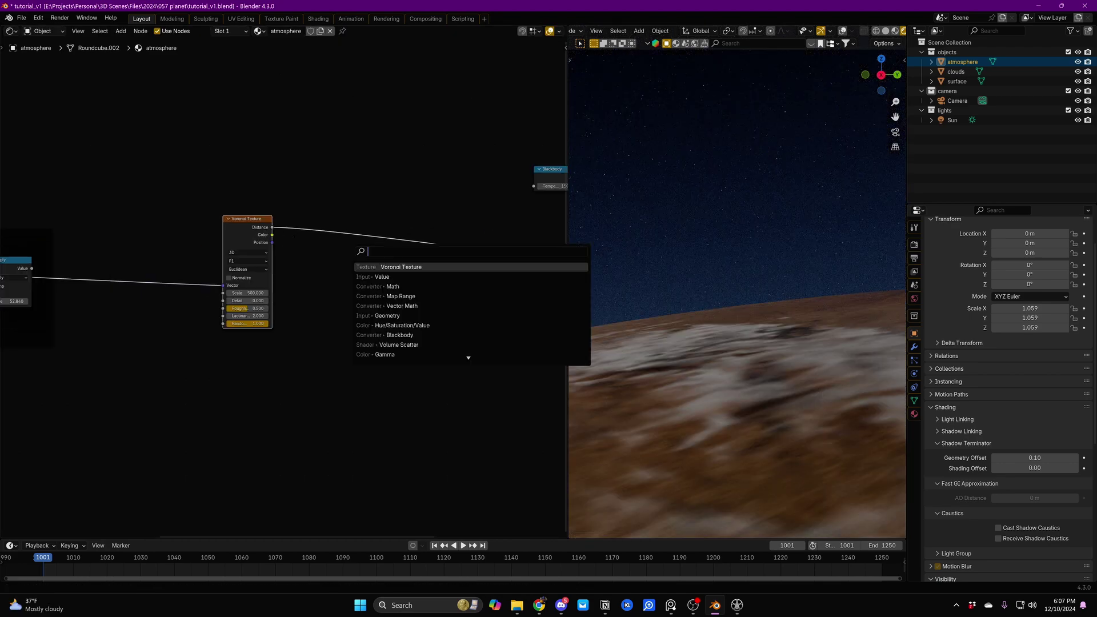
key("Return")
left_click(316, 226)
scroll(340, 228, "up", 2)
left_click(340, 230)
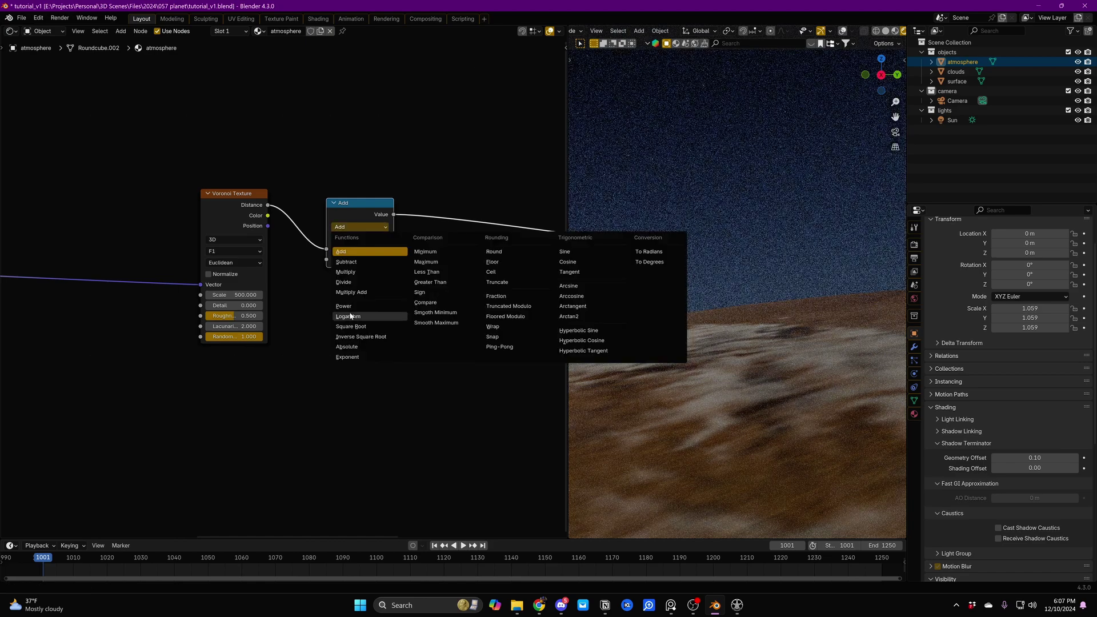
left_click(351, 305)
left_click_drag(354, 263, 396, 264)
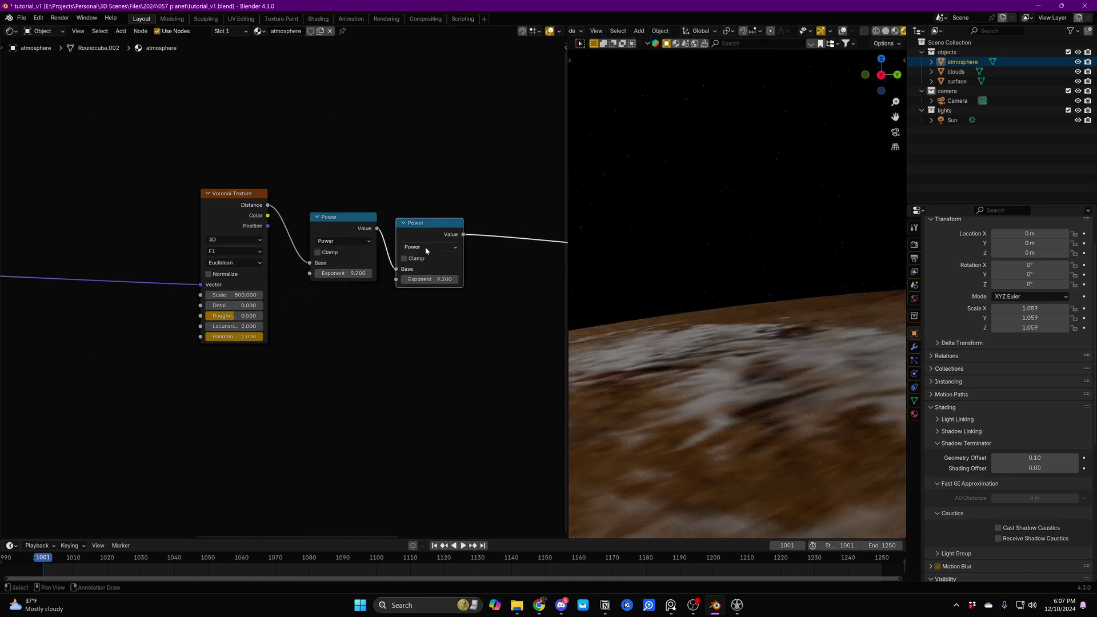
- Change the second math node after the Voronoi Texture to Multiply with a value of 105.4
left_click(427, 248)
left_click(425, 294)
left_click_drag(431, 279, 485, 279)
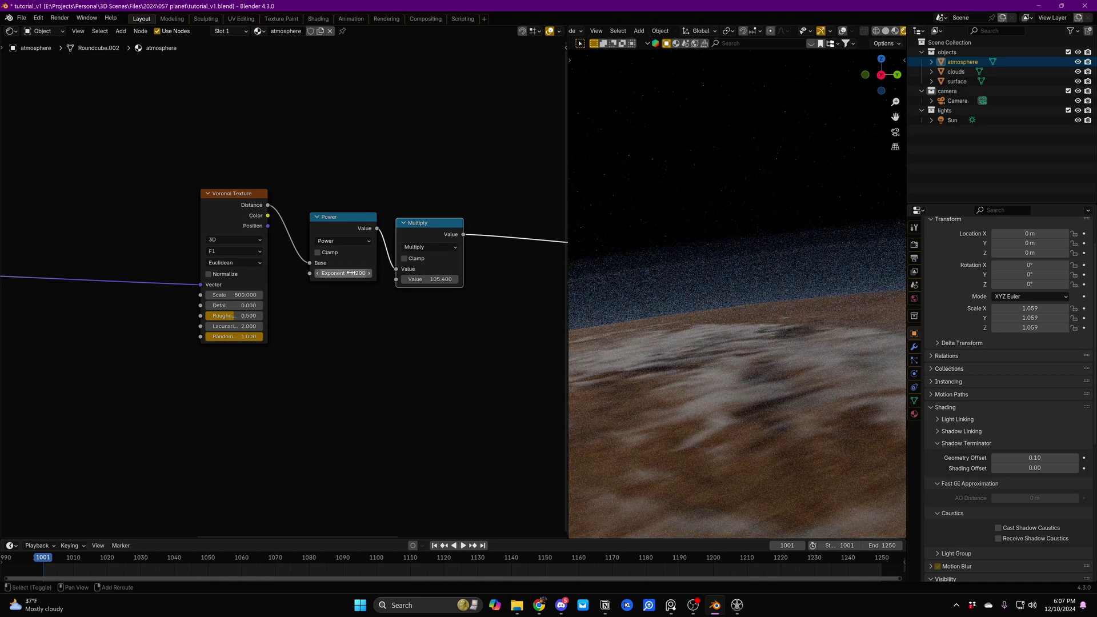
- Raise the Power exponent to 25.19 and set the 4D Voronoi Texture's W to 1.56
left_click_drag(350, 273, 400, 273)
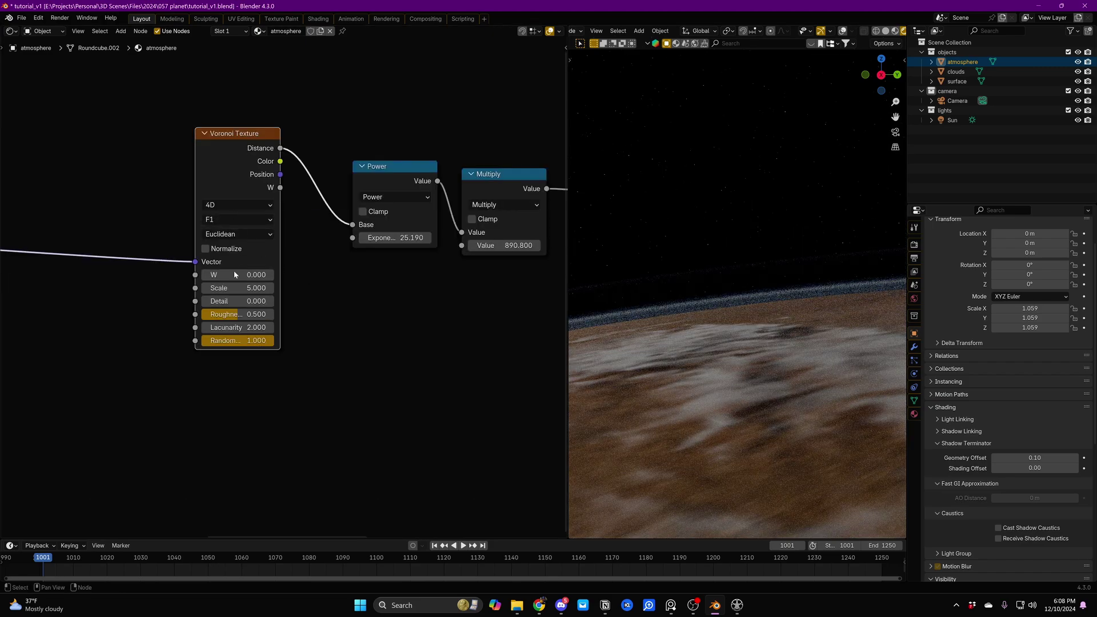
left_click_drag(233, 275, 322, 274)
middle_click_drag(436, 309, 414, 305)
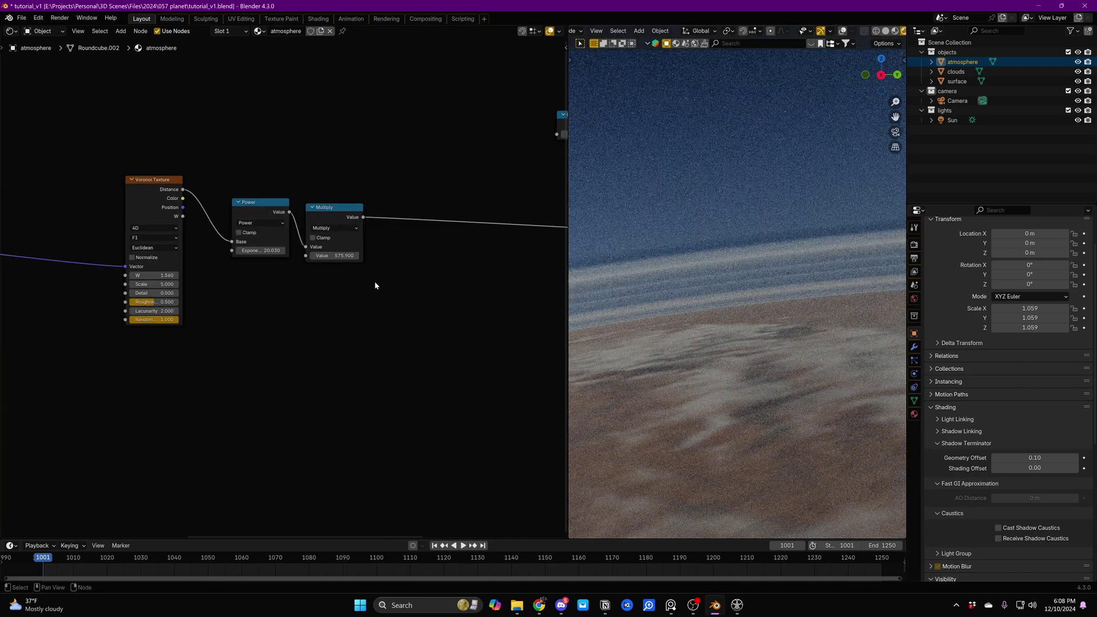
- Duplicate the Multiply node into the density link and feed its second value from the Falloff frame's Multiply output
scroll(377, 286, "down", 1)
key("shift+d")
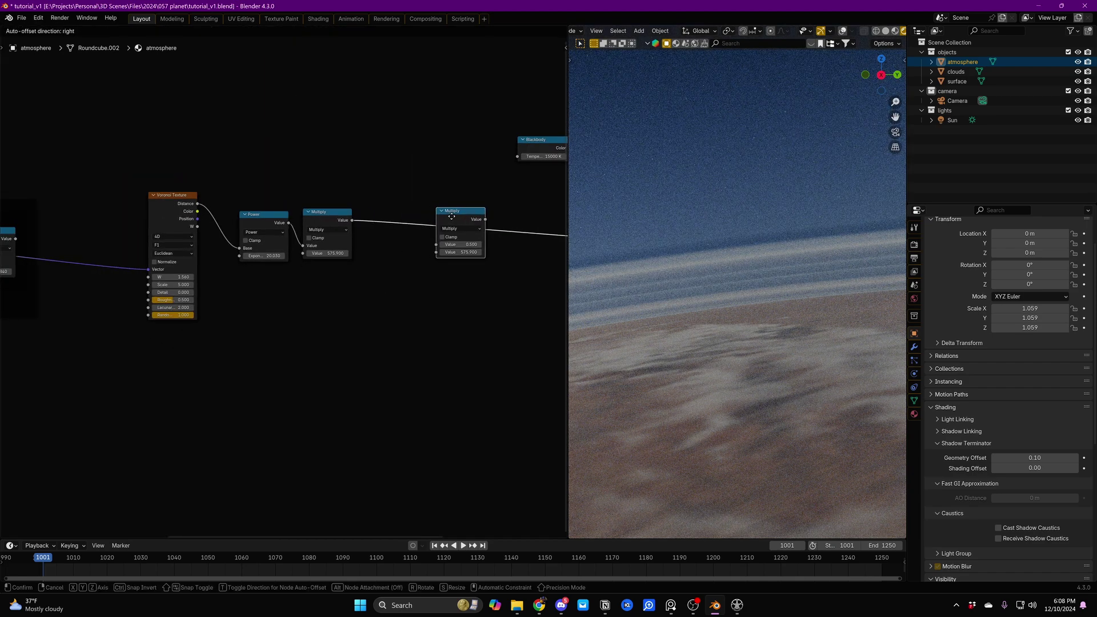
left_click(451, 220)
scroll(291, 244, "down", 1)
scroll(292, 244, "down", 1)
left_click_drag(84, 239, 449, 252)
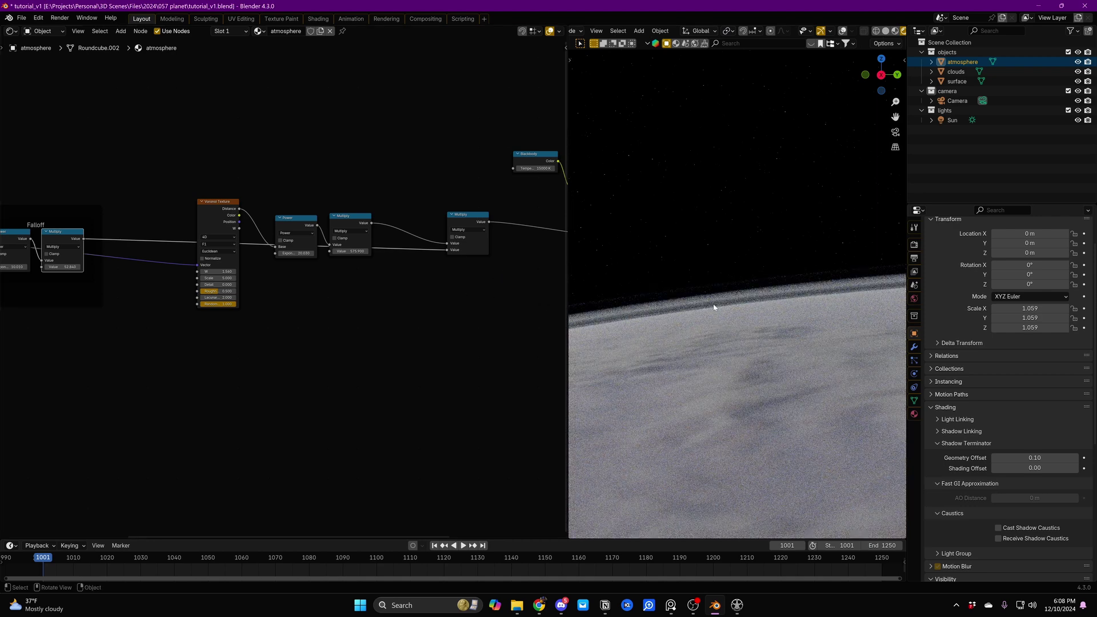
- Move the Voronoi Texture, Power and first Multiply nodes together above the link coming from the Falloff frame
middle_click_drag(341, 286, 359, 290)
scroll(359, 290, "up", 3)
left_click_drag(180, 166, 395, 239)
key("g")
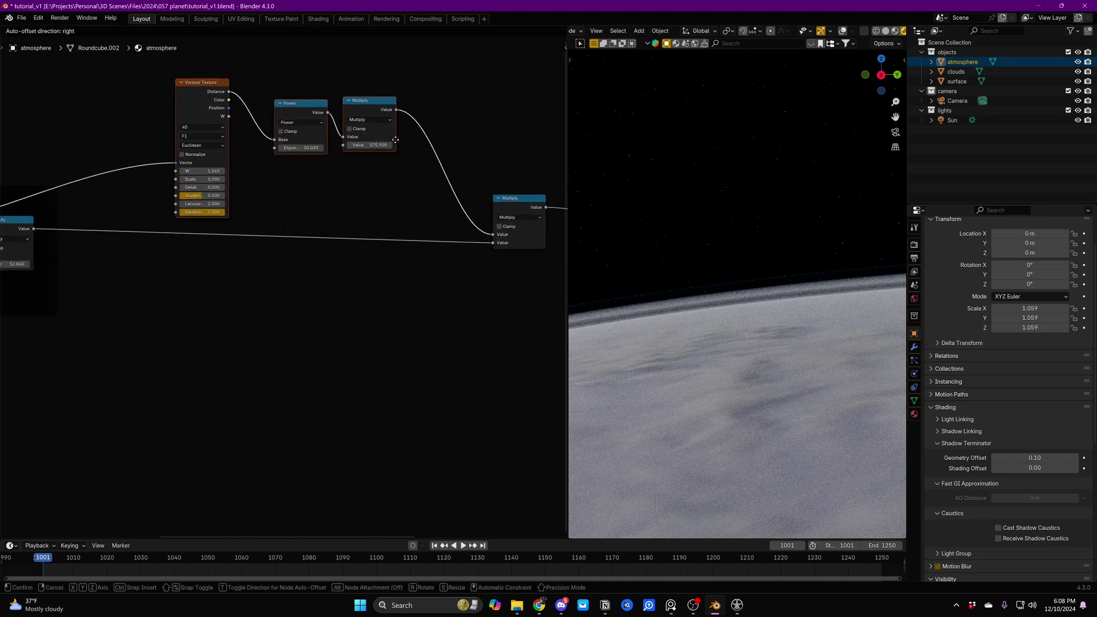
left_click(394, 140)
left_click(464, 234)
scroll(392, 216, "up", 2)
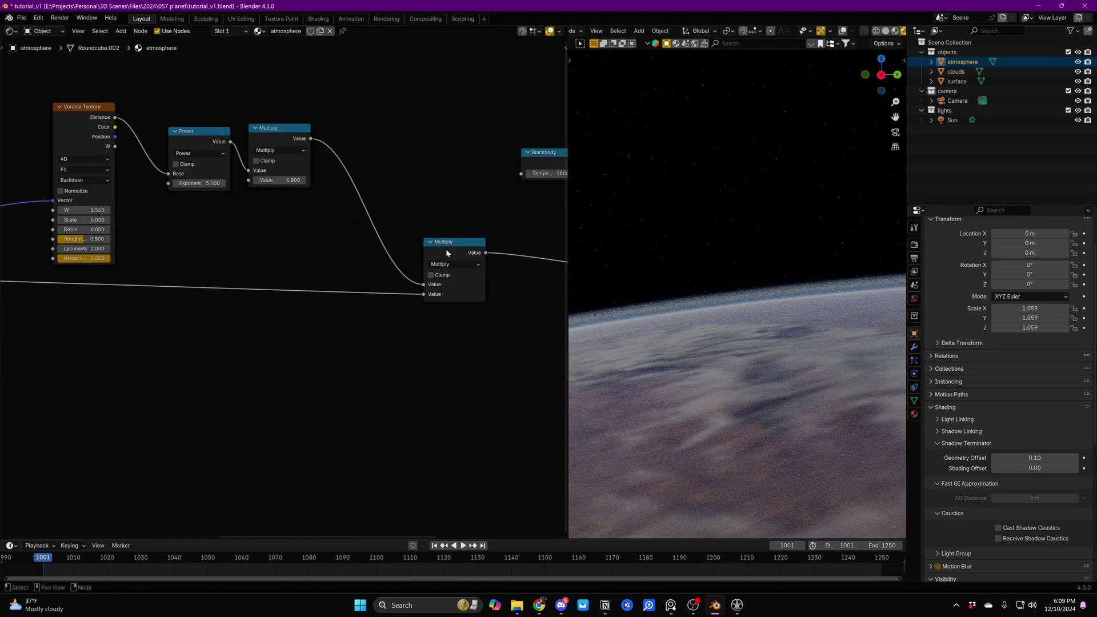
- Insert a Float Mix node after the combining Multiply node and move its incoming link from A to B
middle_click_drag(450, 231, 364, 231)
key("shift+a")
type("m")
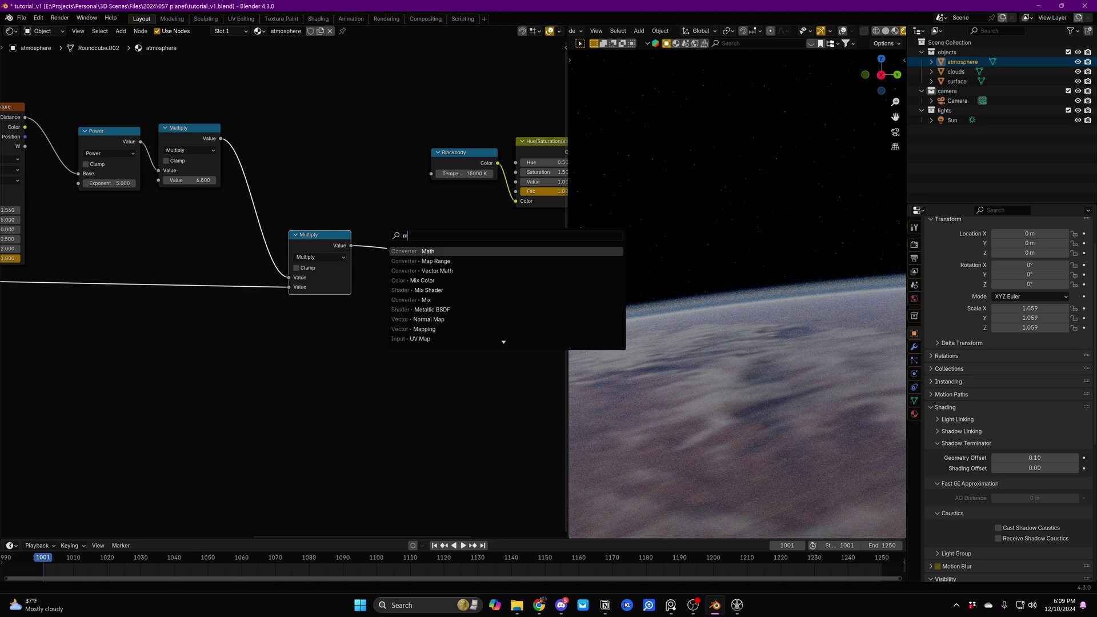
type("ix")
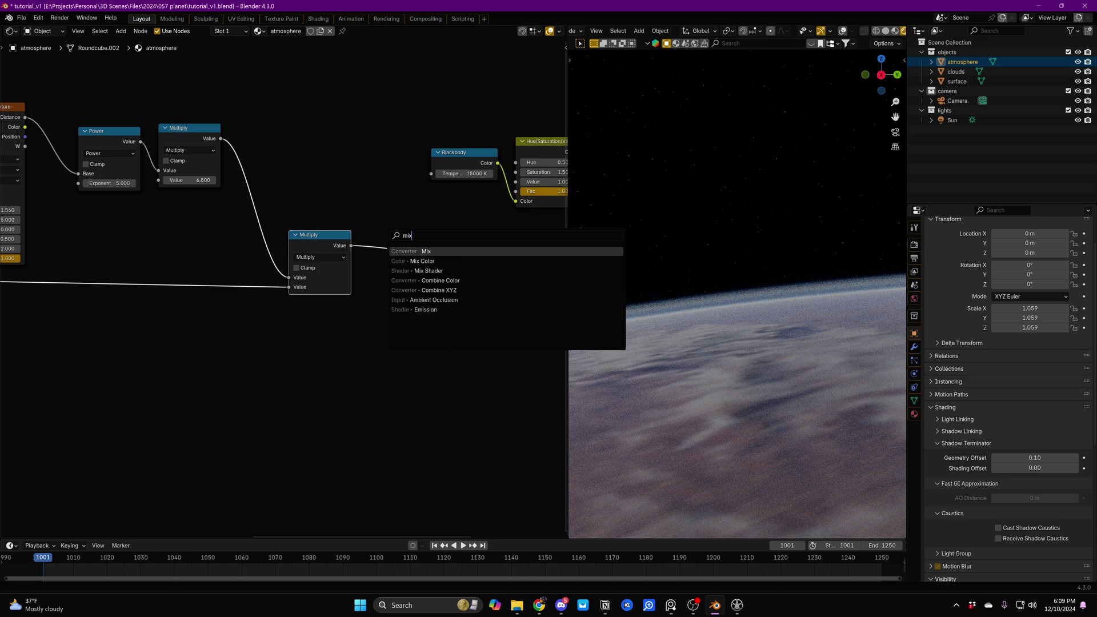
key("Return")
left_click(417, 289)
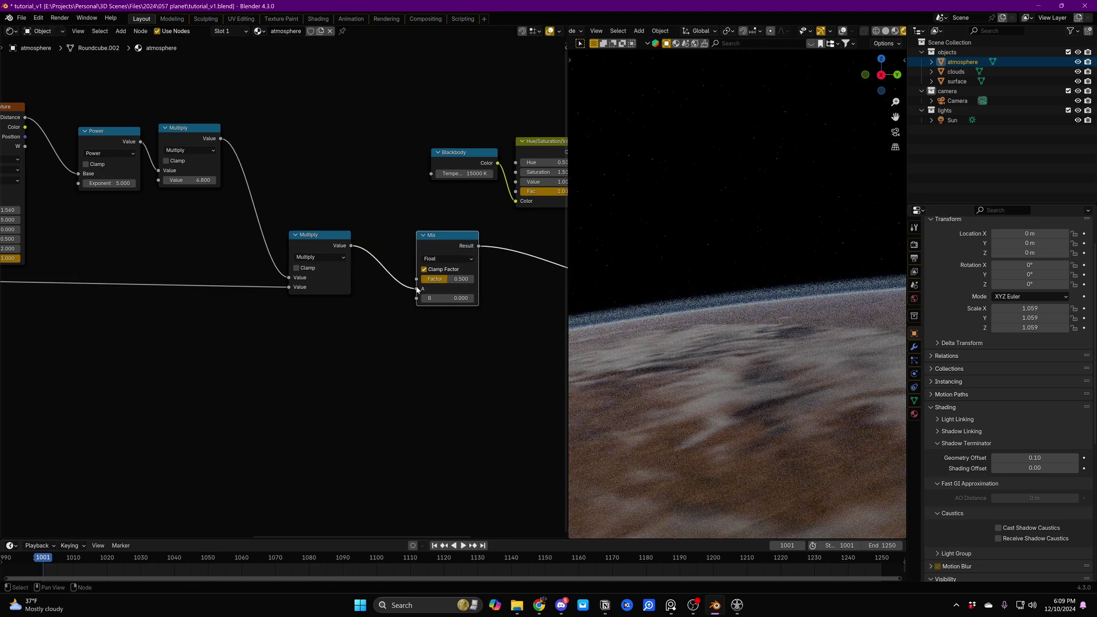
left_click_drag(417, 289, 417, 298)
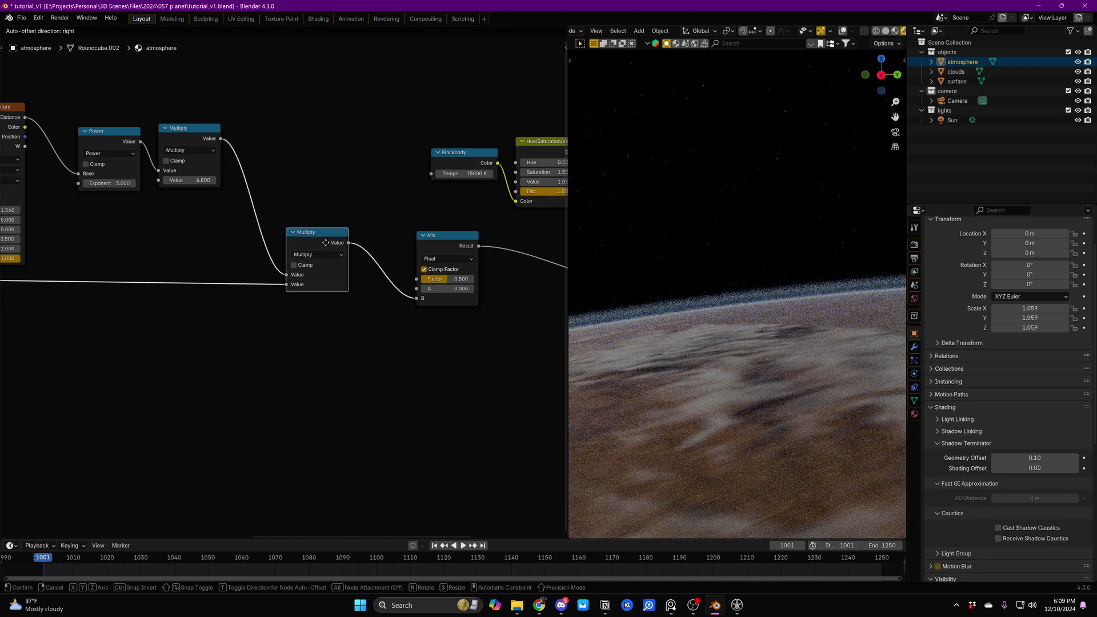
- Connect the Falloff frame's Multiply output to the Mix node's A input and shift the combining Multiply node away from the link
scroll(398, 301, "down", 3)
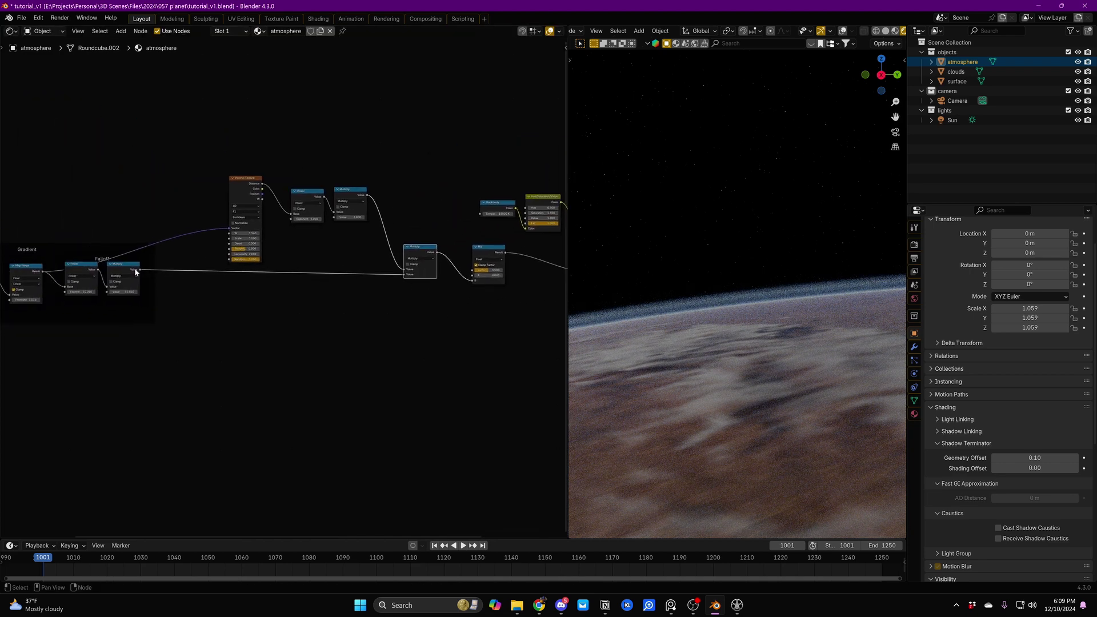
left_click_drag(136, 272, 478, 277)
left_click_drag(425, 248, 402, 232)
- Set the Mix node's Factor to 0.5 to blend the plain falloff with the Voronoi variation
left_click_drag(402, 232, 444, 258)
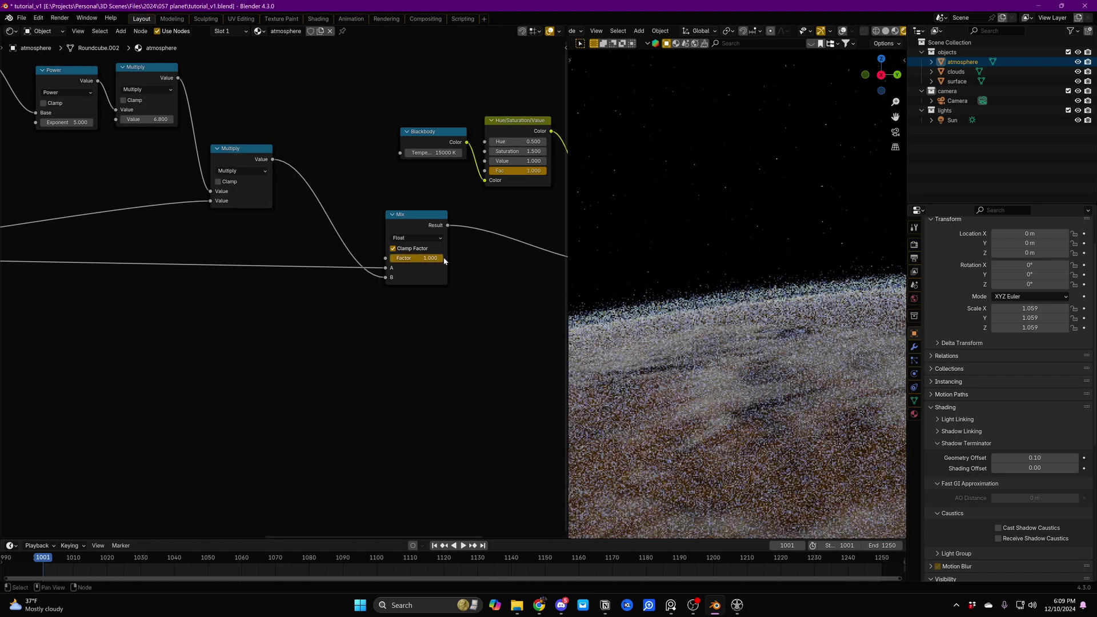
double_click(431, 260)
type(".5")
key("Return")
- Limit the rendered viewport preview to a small rectangular region around the planet's horizon
middle_click_drag(451, 301, 407, 305)
scroll(373, 301, "up", 4)
middle_click_drag(347, 286, 425, 292)
scroll(240, 268, "down", 5)
middle_click_drag(234, 263, 396, 262)
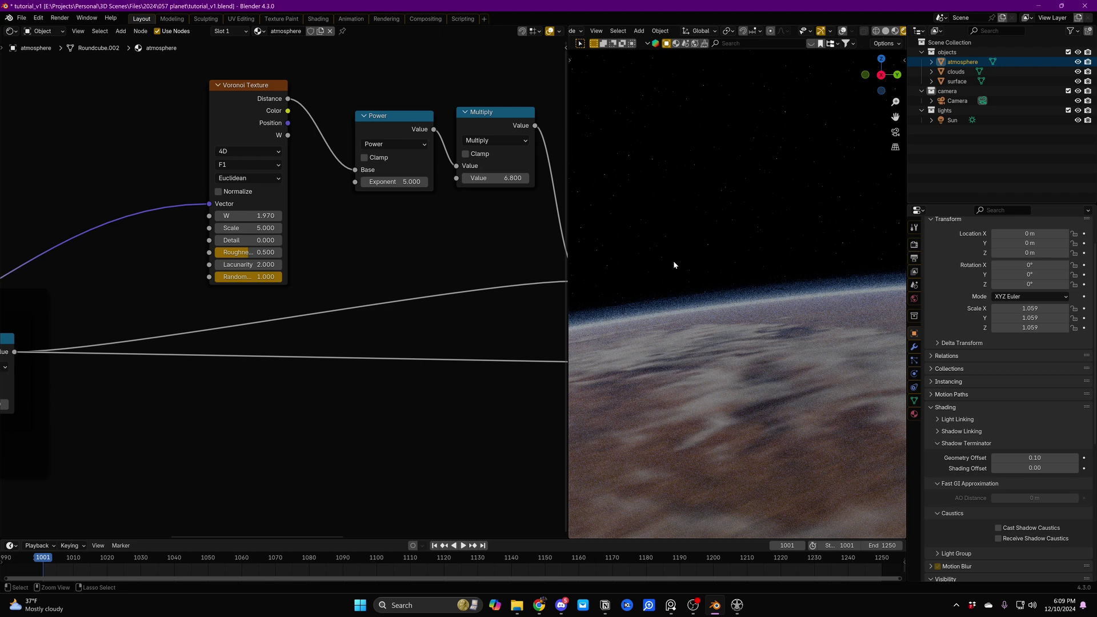
key("ctrl+b")
left_click_drag(668, 278, 779, 318)
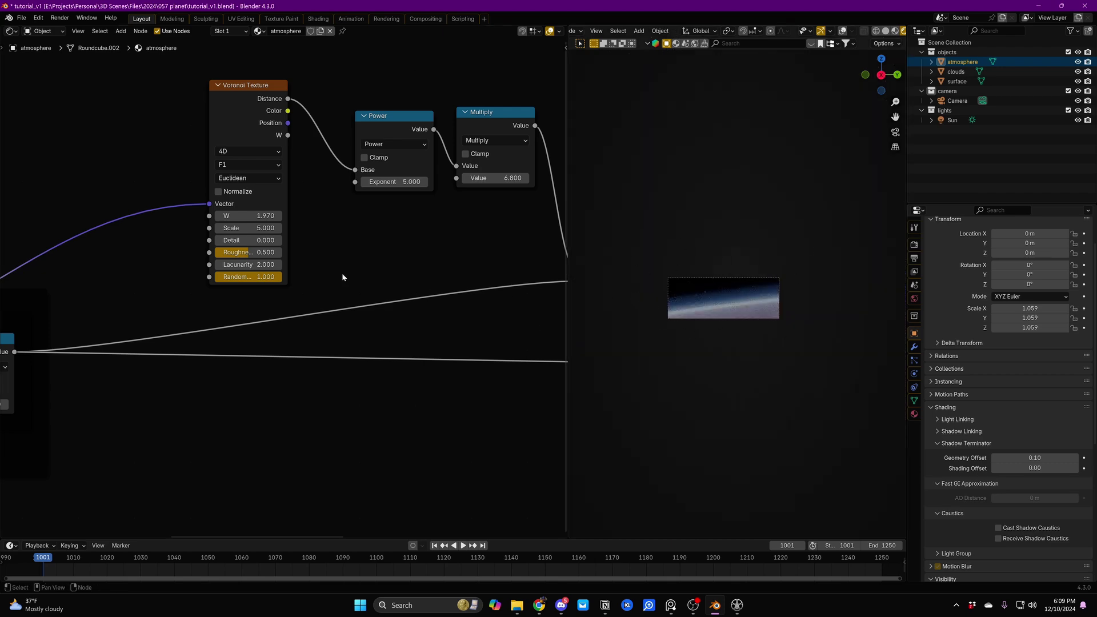
- Try a Voronoi W of 2.58 together with a different Mix factor
left_click_drag(249, 215, 286, 216)
scroll(432, 237, "down", 3)
middle_click_drag(503, 248, 342, 257)
middle_click_drag(532, 280, 372, 272)
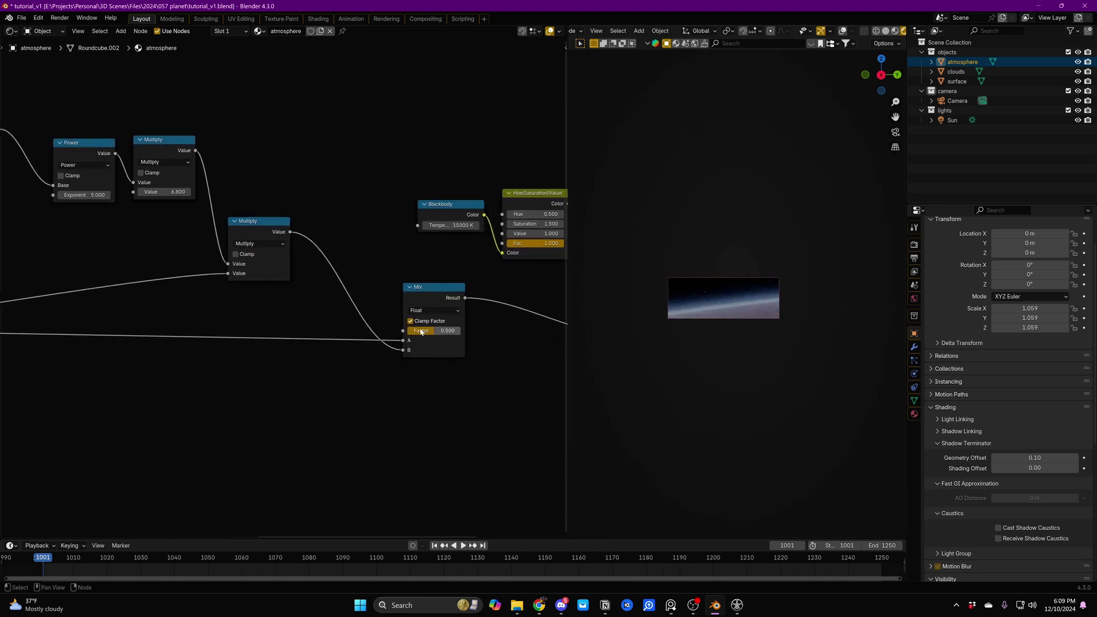
left_click_drag(421, 333, 460, 331)
- Set the Voronoi Texture's W value to 4.1
middle_click_drag(162, 275, 406, 277)
scroll(283, 280, "up", 4)
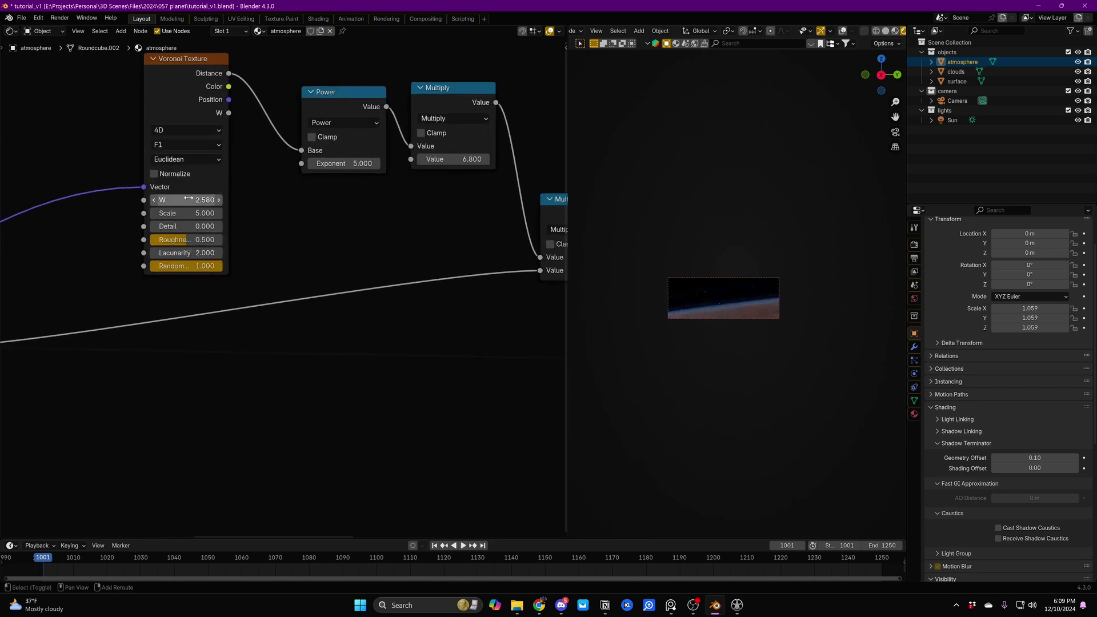
left_click_drag(188, 199, 284, 198)
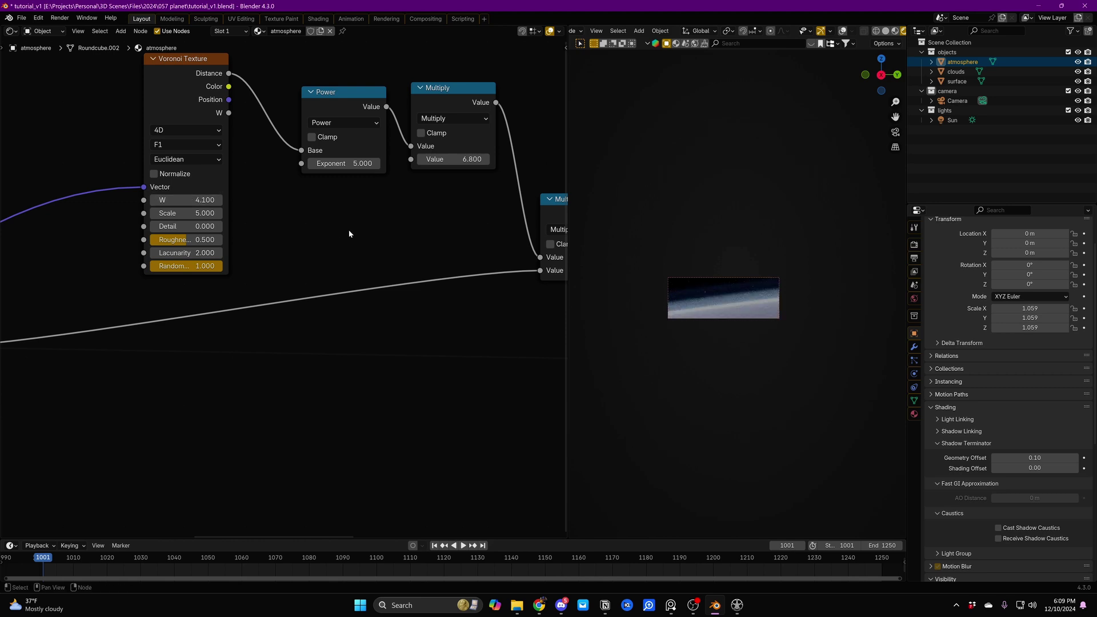
- Set the Saturation of the Hue/Saturation/Value node behind the scatter color to 1.7
middle_click_drag(345, 230, 332, 233)
scroll(337, 243, "down", 2)
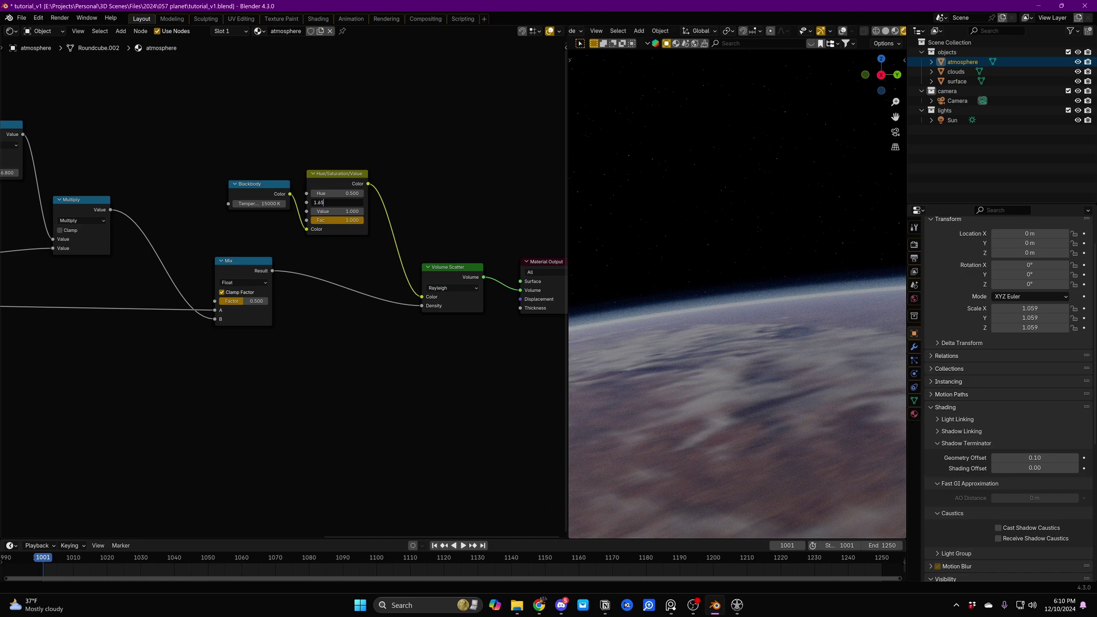
key("Return")
double_click(337, 202)
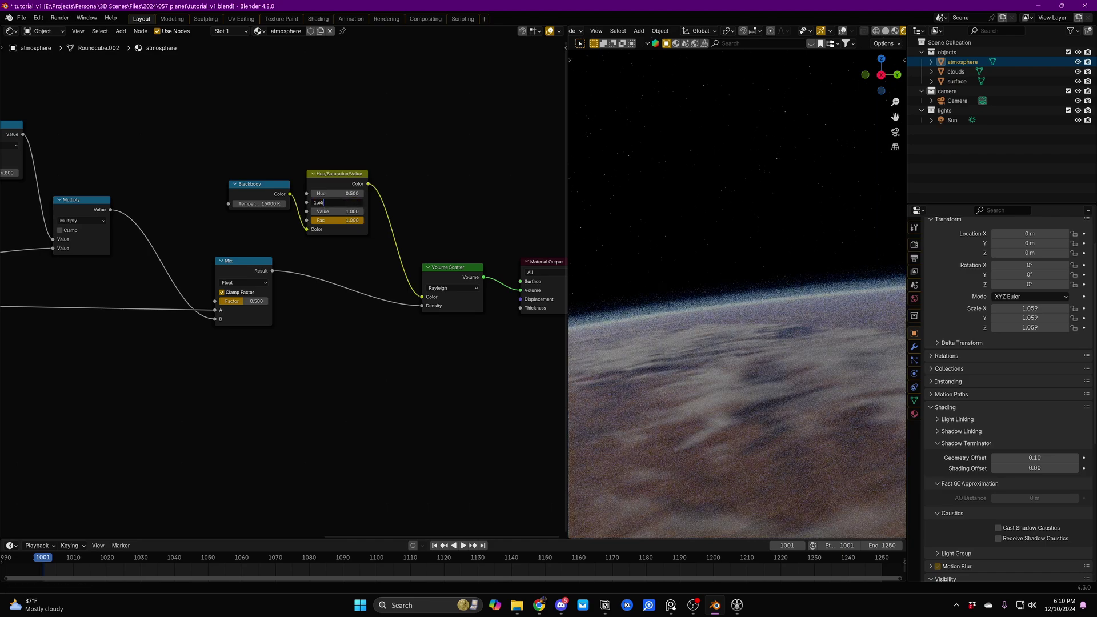
type("1.7")
key("Return")
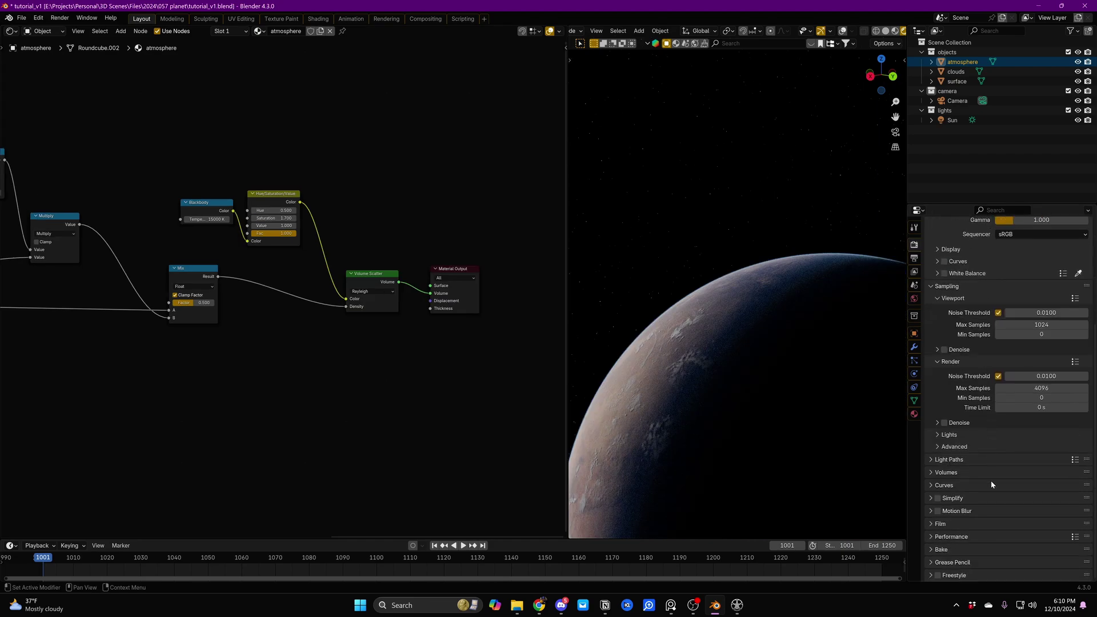
- Set the viewport step rate for volumes to 0.1 in the render settings
left_click(960, 472)
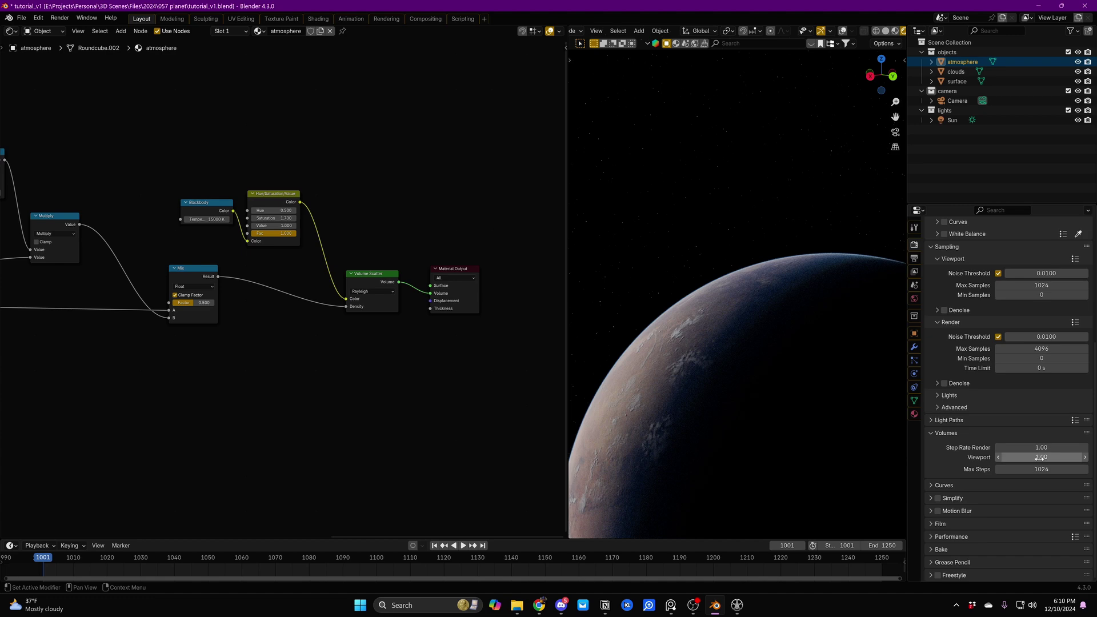
left_click(1040, 457)
type(".1")
key("Return")
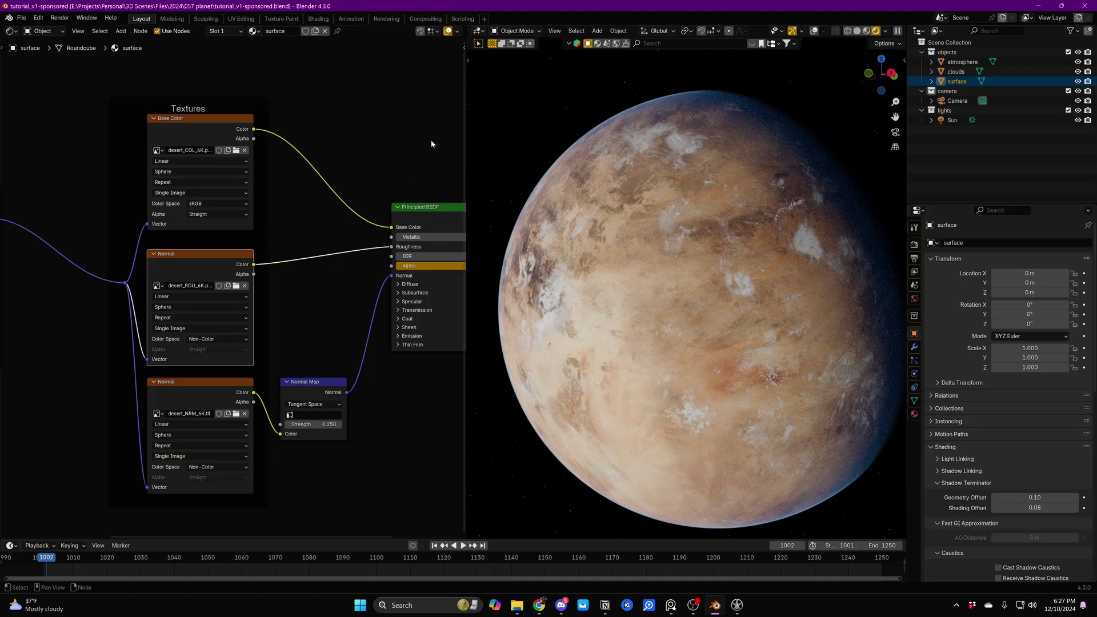
- Open the file browser for the surface material's Base Color image and go up to the Desert folder's parent folder
left_click(236, 150)
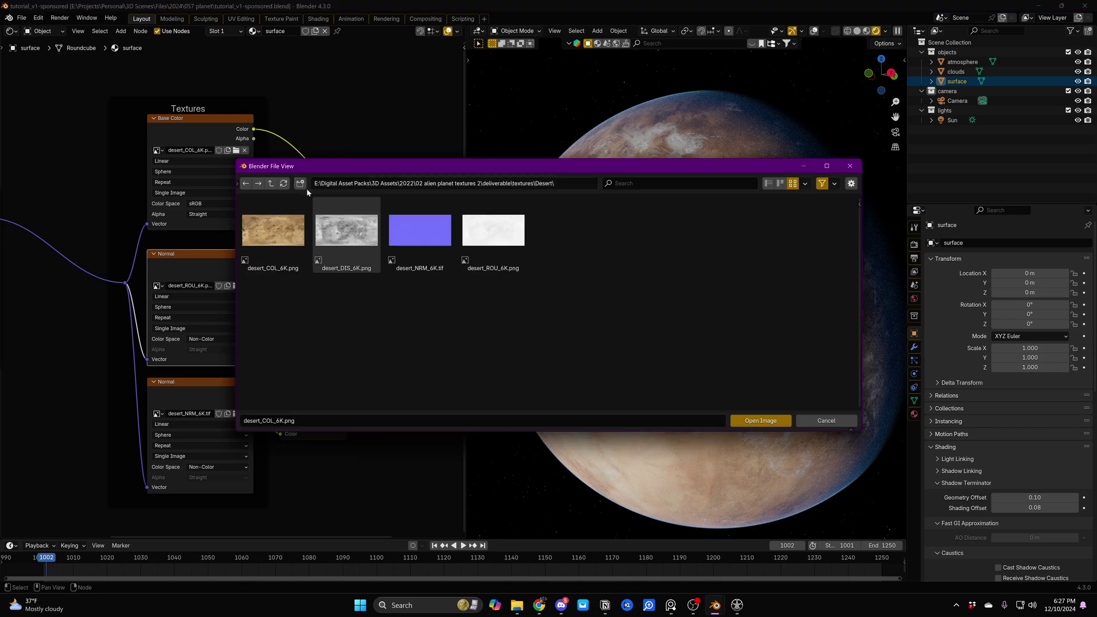
left_click(271, 183)
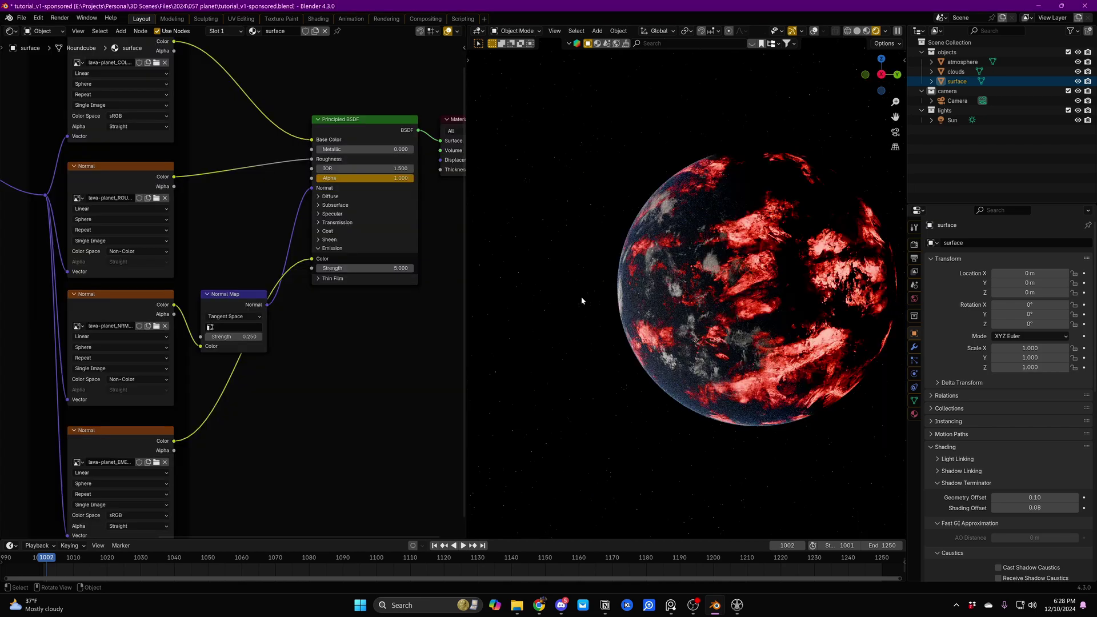
- Examine the lava and alien planet surfaces from several angles, including the displaced terrain up close
middle_click_drag(583, 303, 731, 284)
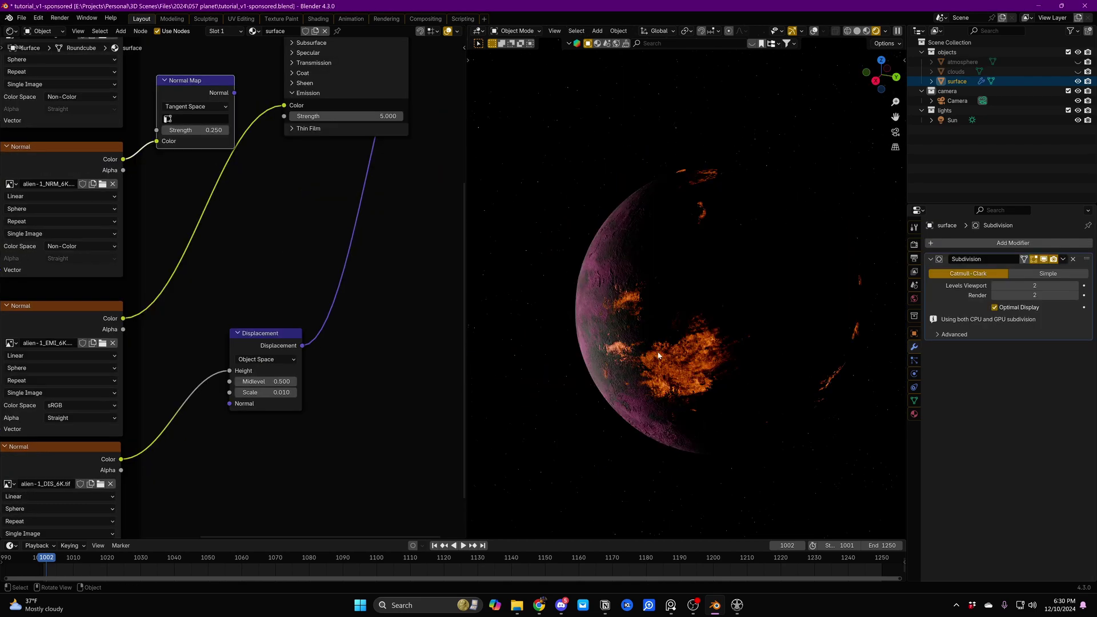
middle_click_drag(658, 355, 765, 376)
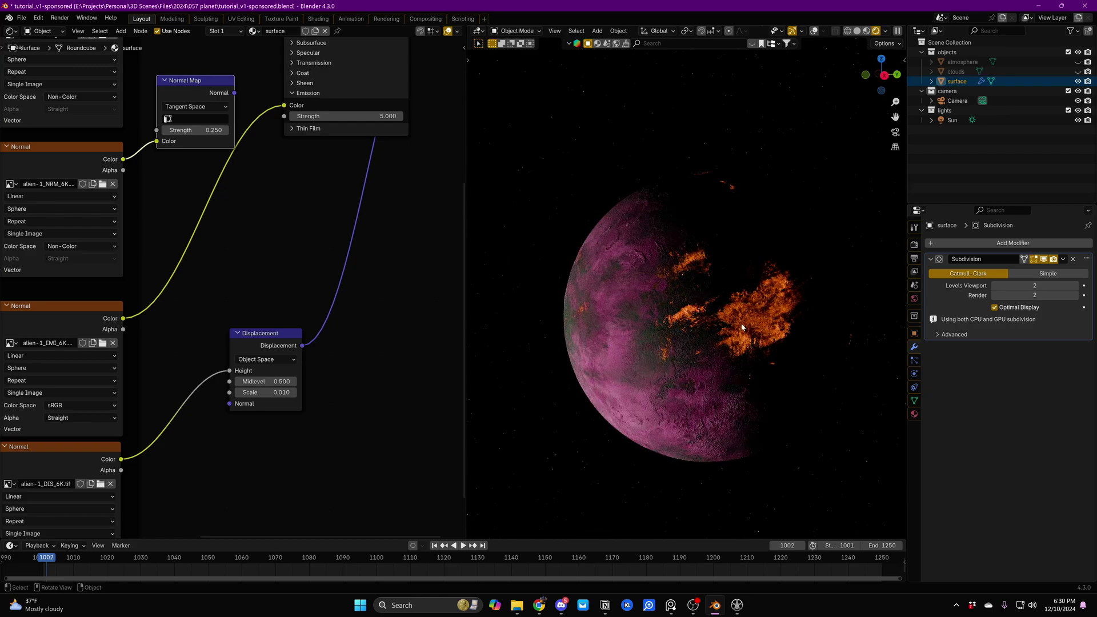
scroll(773, 316, "up", 5)
middle_click_drag(742, 326, 833, 325)
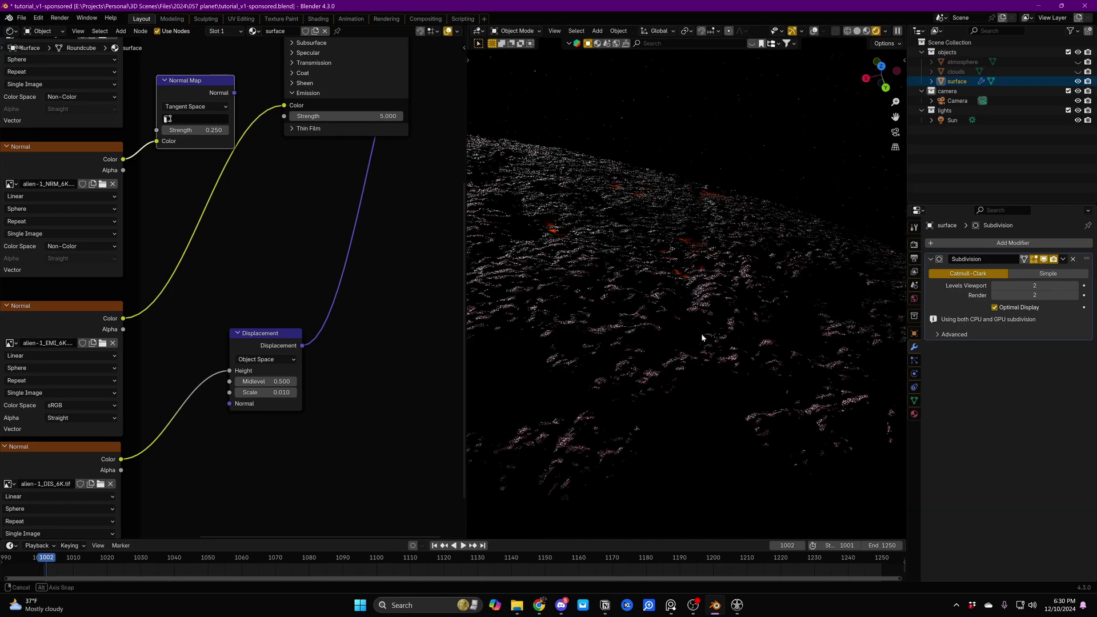
middle_click_drag(697, 334, 676, 318)
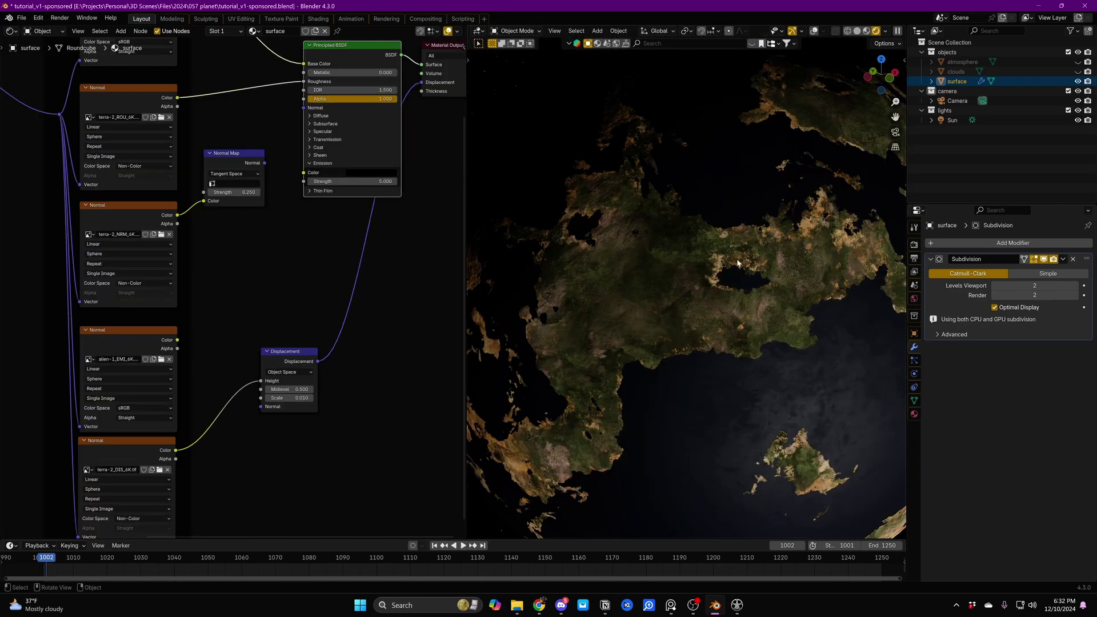
- Examine the terra surface and the desert surface of the planet from several angles
middle_click_drag(678, 267, 741, 314)
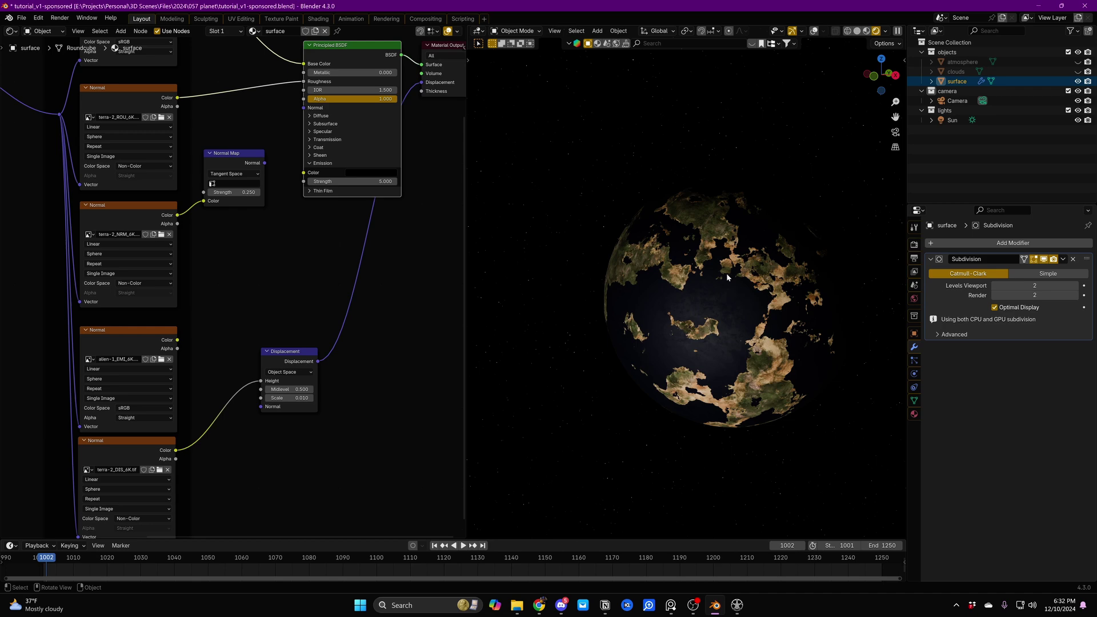
middle_click_drag(722, 276, 752, 294)
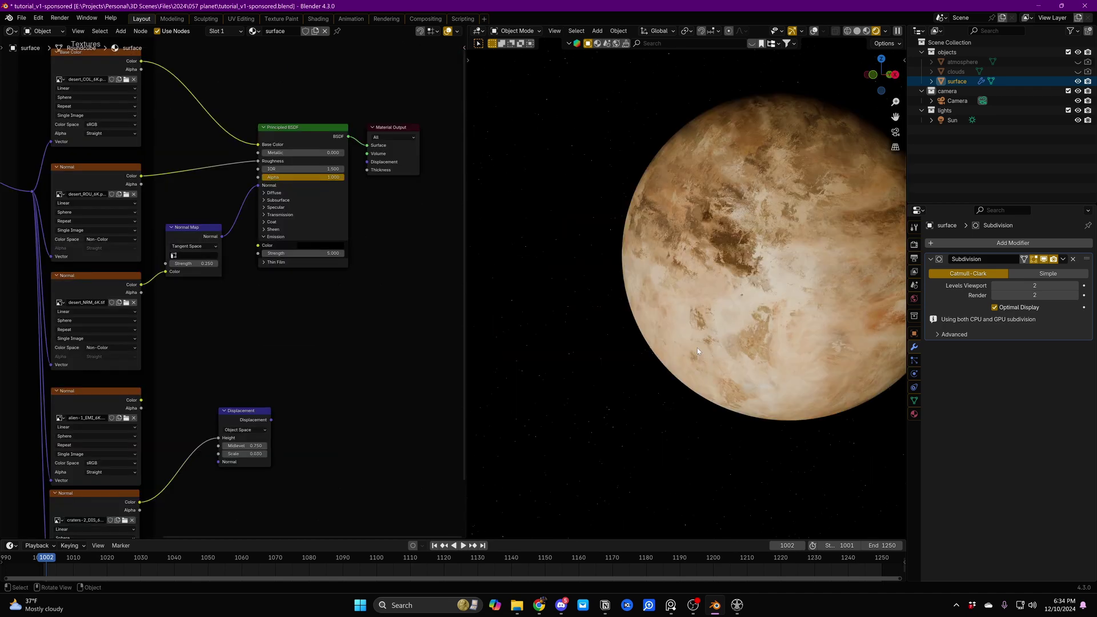
middle_click_drag(680, 324, 761, 323)
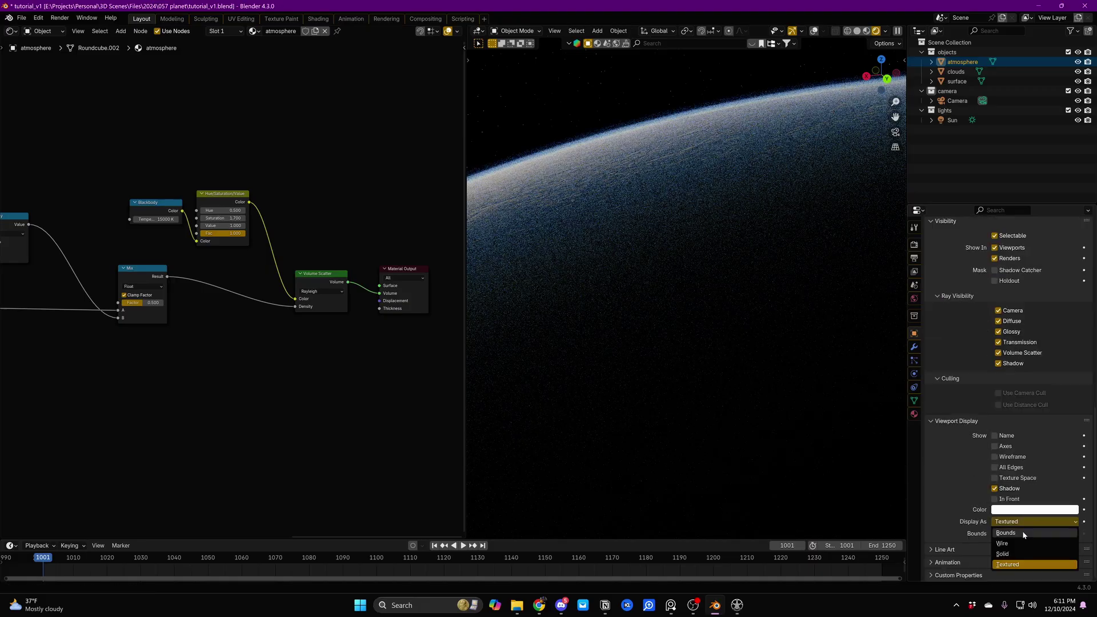
- Set the clouds object's viewport display type to Bounds
left_click(956, 71)
left_click(1011, 522)
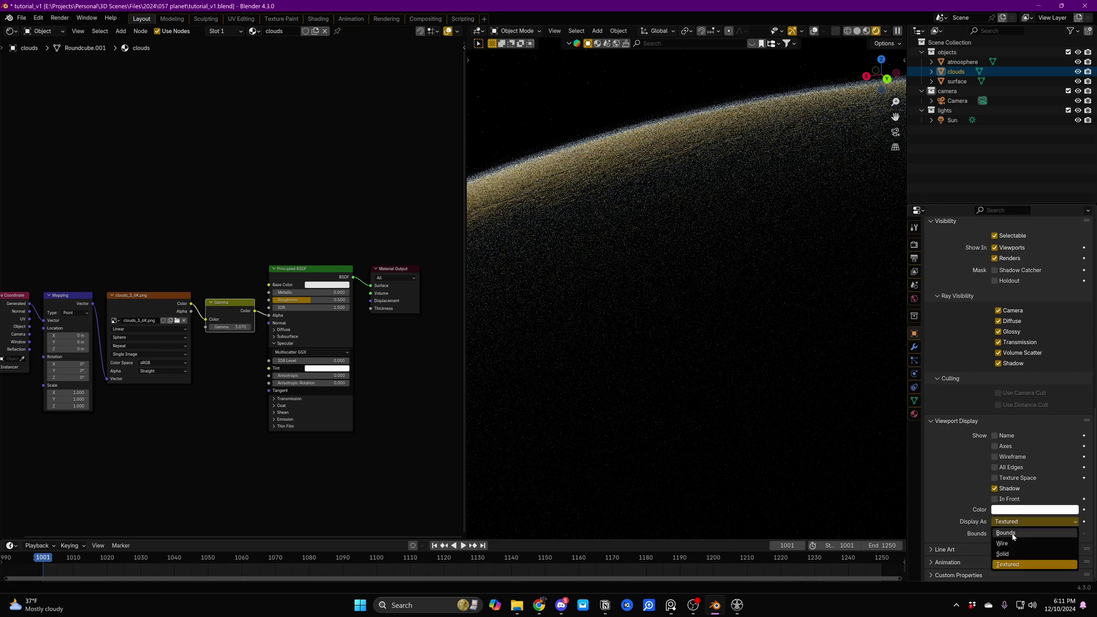
left_click(1006, 533)
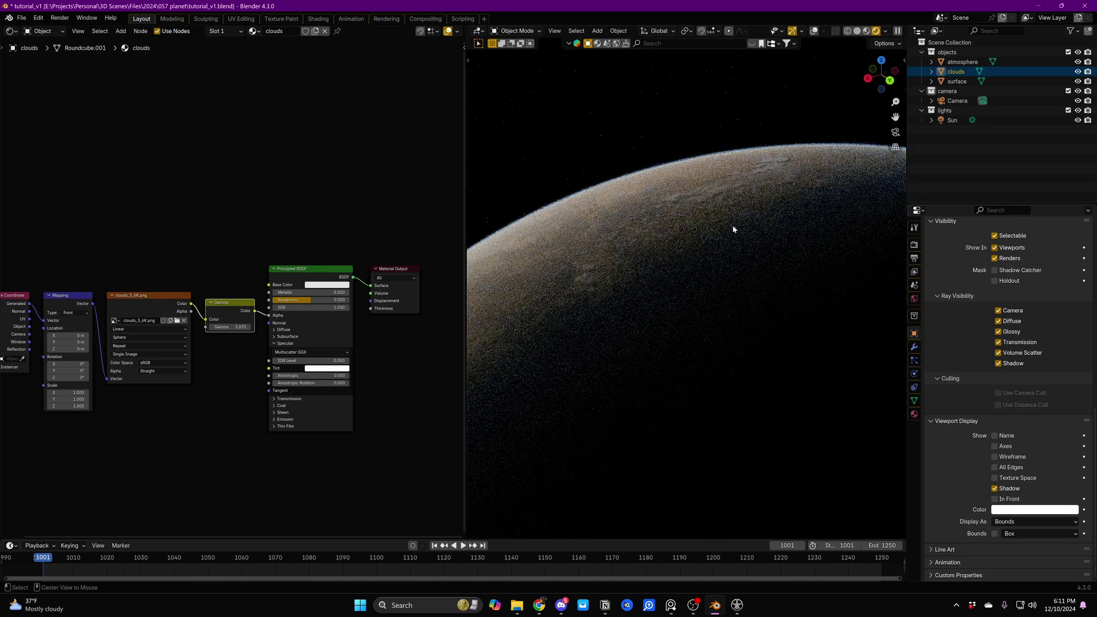
- Set the viewport's Clip Start to 0.0001 m and Clip End to 25 m for a view from the planet's surface toward the sun
middle_click_drag(731, 226, 728, 268)
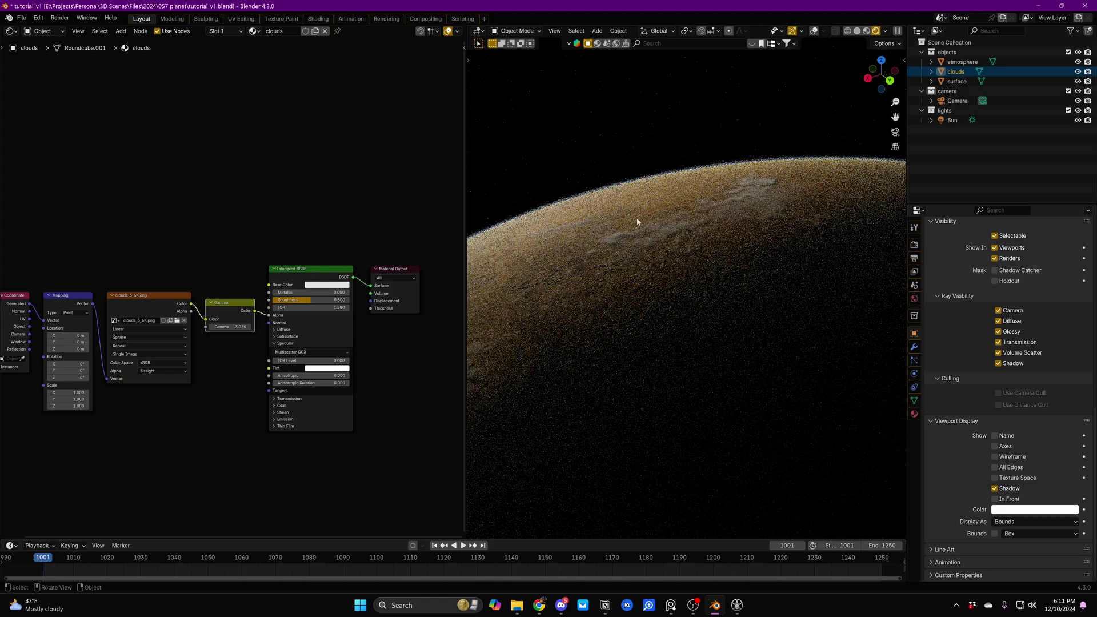
middle_click_drag(629, 206, 711, 291, "shift")
scroll(710, 291, "up", 2)
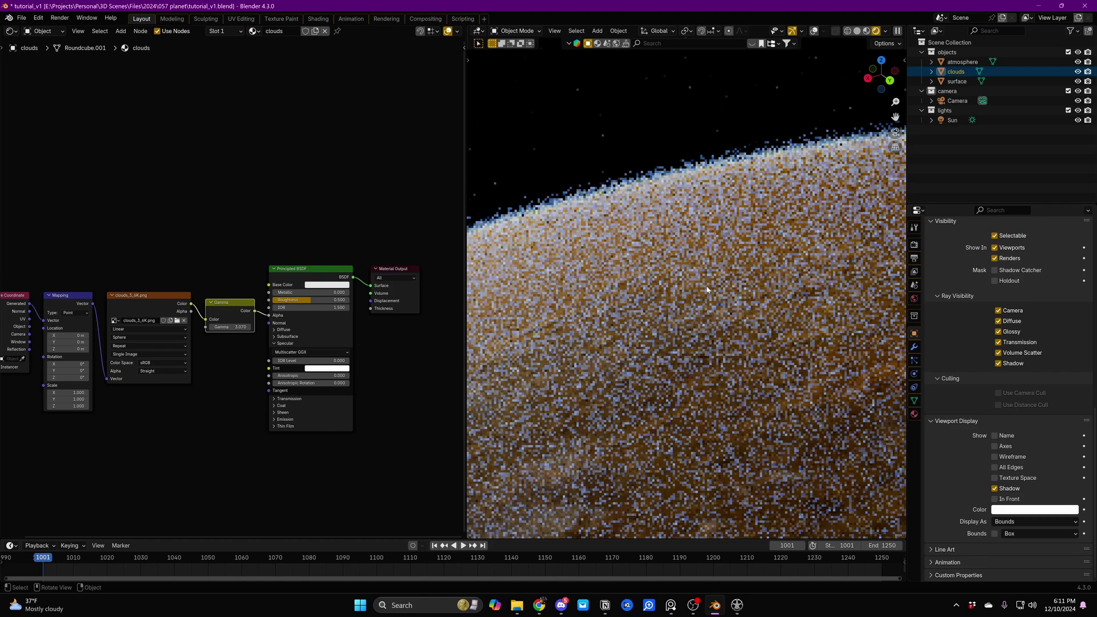
scroll(710, 290, "up", 4)
key("n")
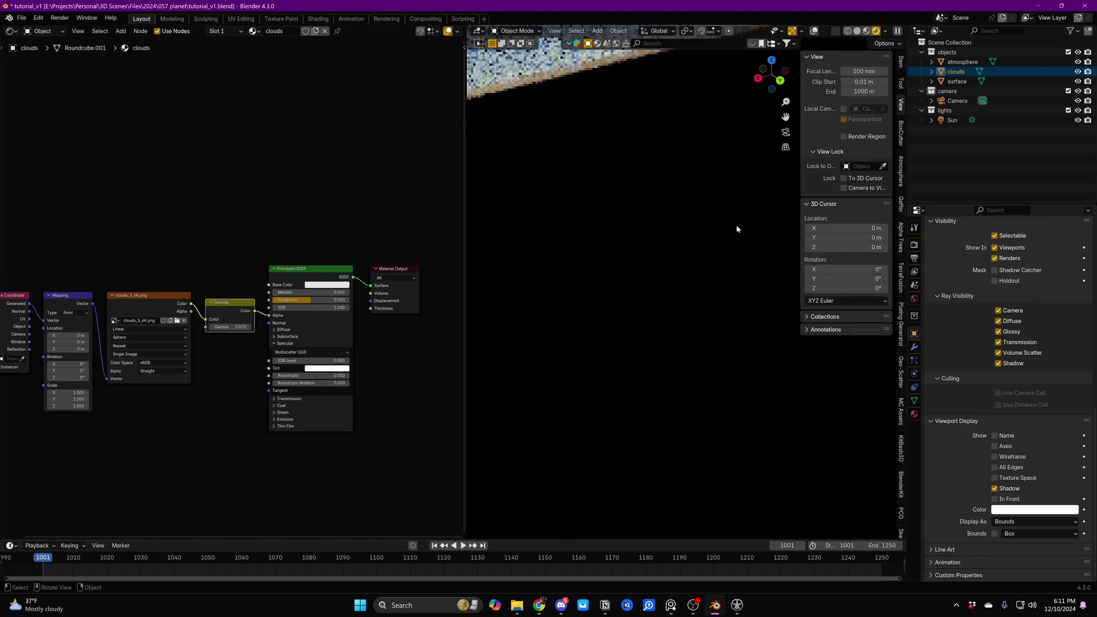
left_click(853, 82)
left_click(852, 81)
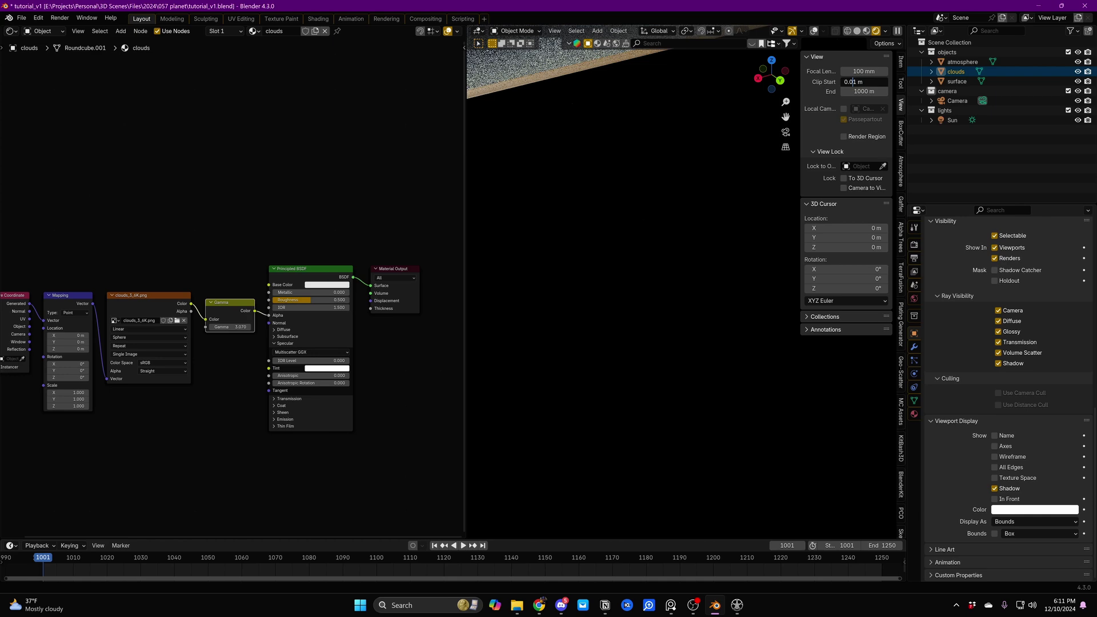
type("00")
key("Tab")
type("25")
key("Return")
key("n")
middle_click_drag(762, 246, 604, 196)
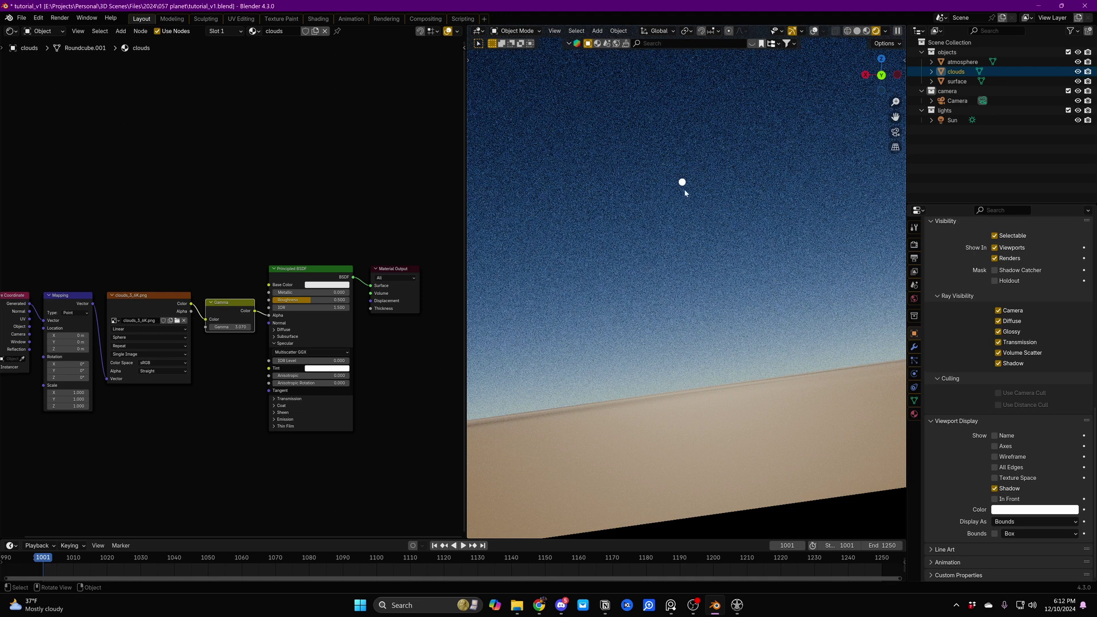
- Duplicate the atmosphere's Volume Scatter node with its input links, place it below the original, and set its phase function to Mie
key("alt+Tab")
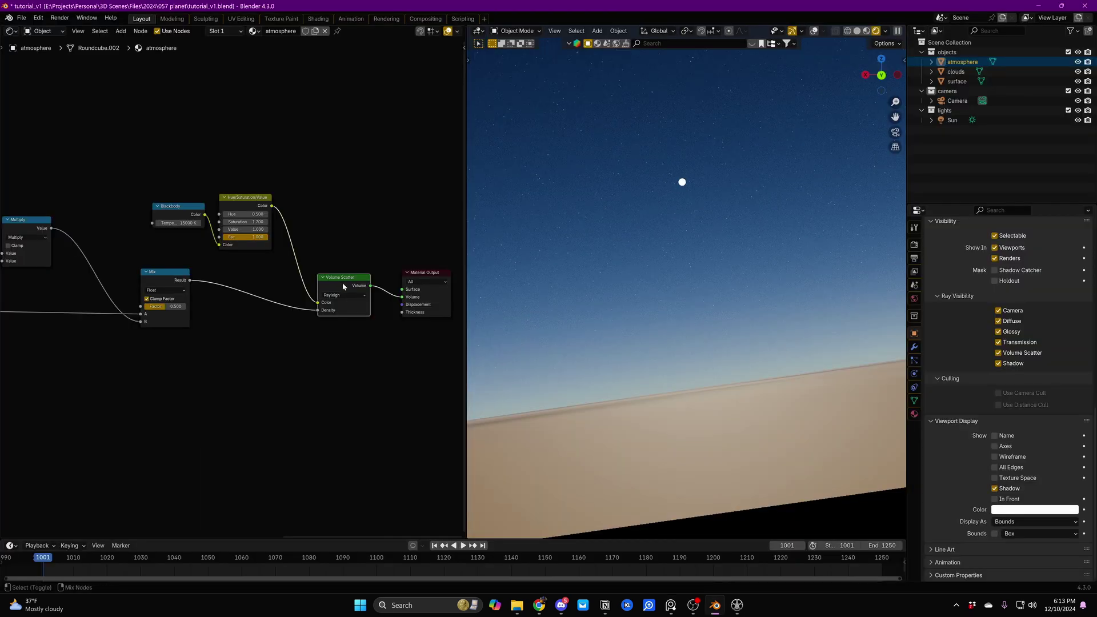
key("ctrl+shift+d")
left_click(340, 345)
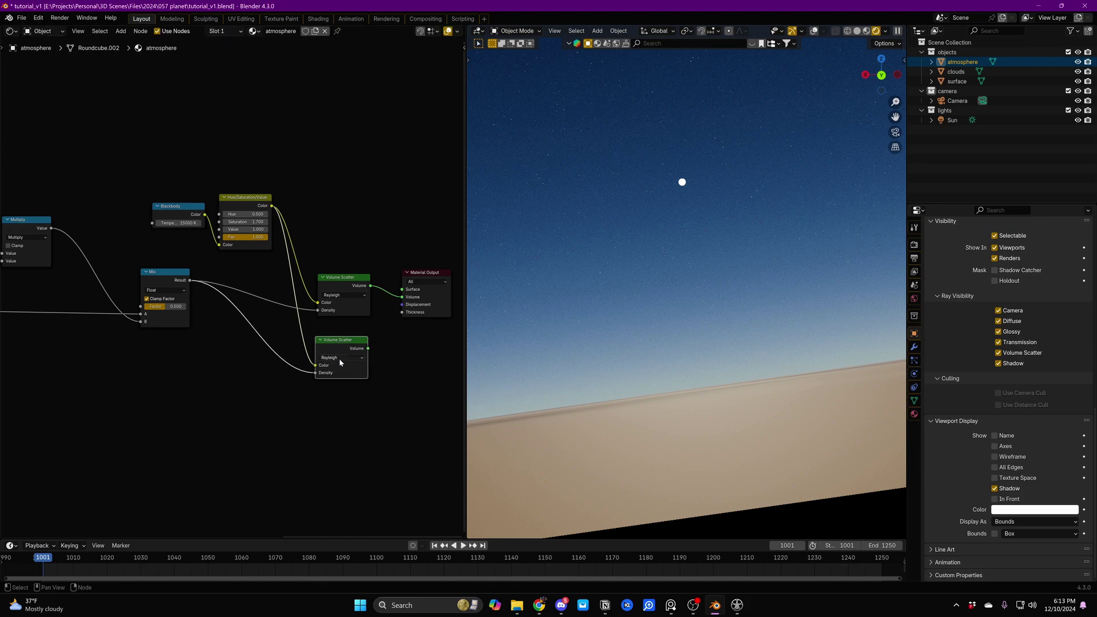
left_click(338, 359)
left_click(337, 406)
- Lower the scene exposure to about -3.5 and move the Material Output node farther away from the two Volume Scatter nodes
left_click_drag(1042, 357, 1024, 356)
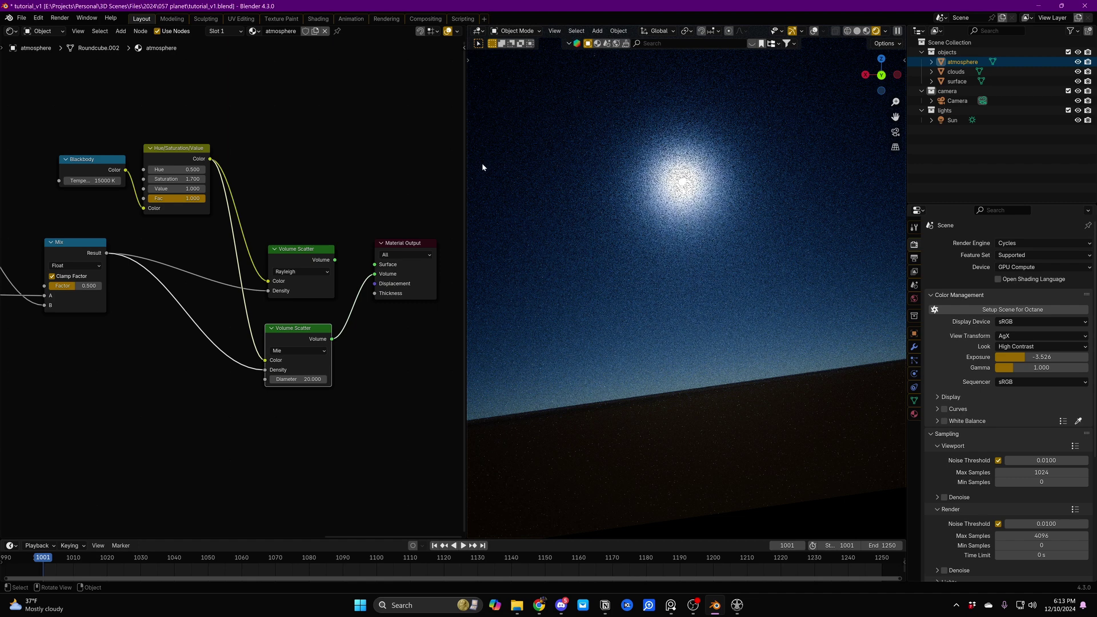
middle_click_drag(395, 246, 358, 240)
scroll(357, 243, "down", 2)
left_click_drag(350, 244, 417, 245)
left_click(387, 326)
scroll(300, 383, "up", 2)
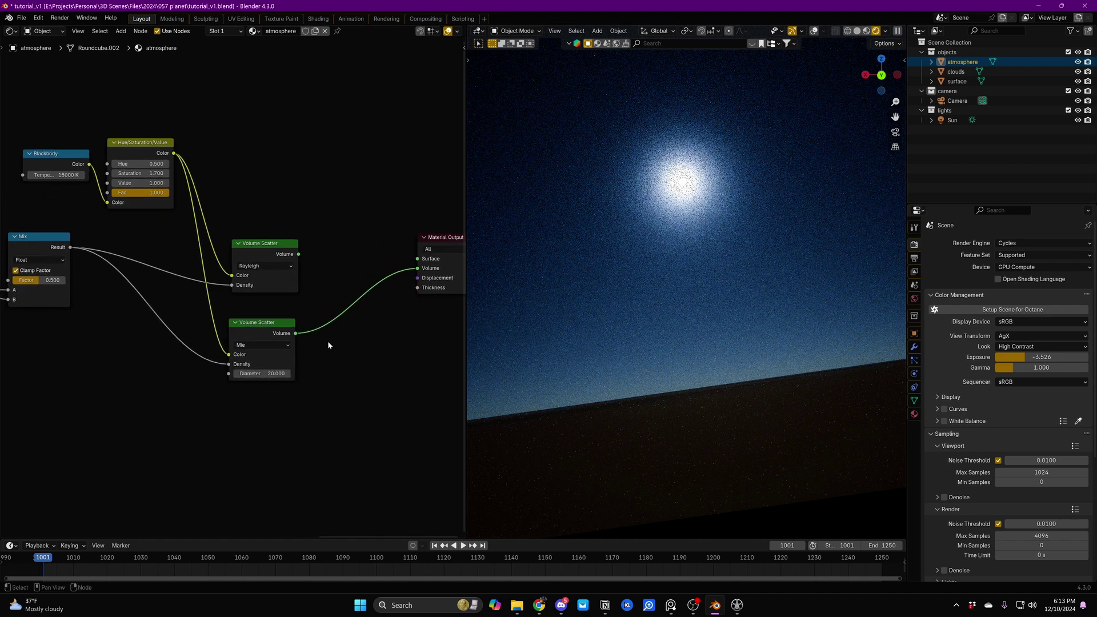
- Set the Mie Volume Scatter node's Diameter to 10
left_click(262, 373)
type("10")
key("Return")
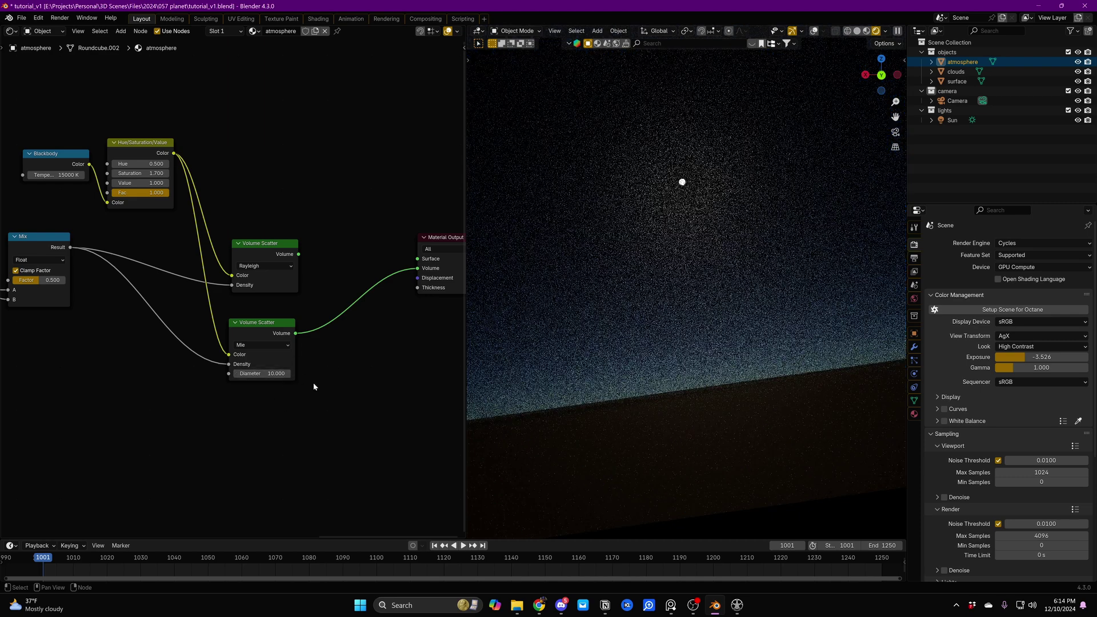
middle_click_drag(244, 334, 239, 337)
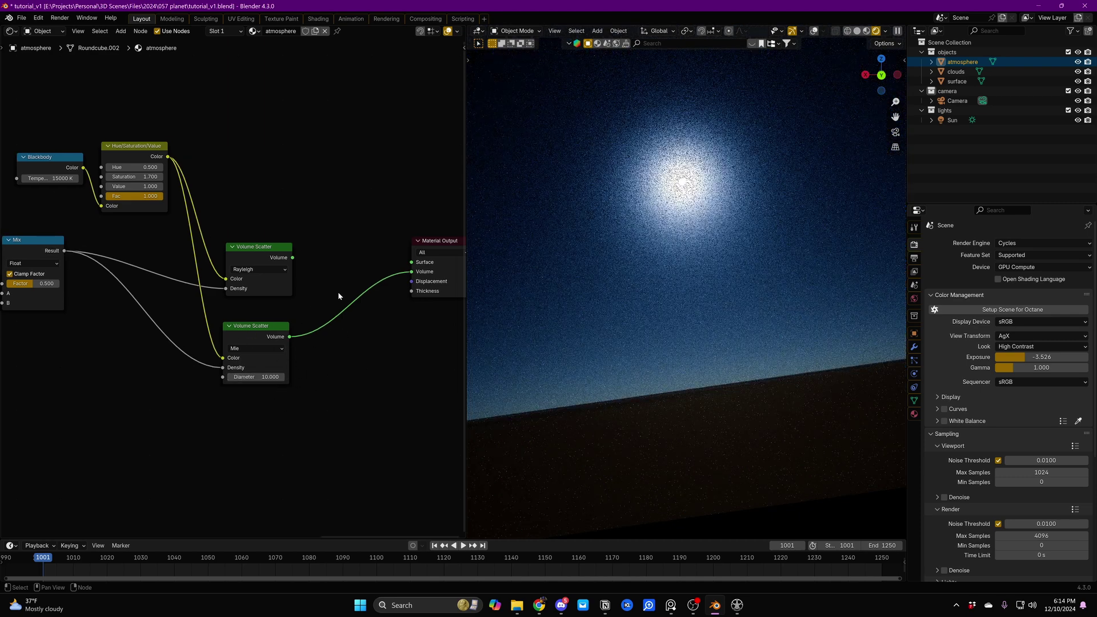
- Insert a Mix Shader before the Material Output, with Rayleigh scatter in its first shader input and Mie scatter in the second
key("shift+a")
type("mix")
key("Return")
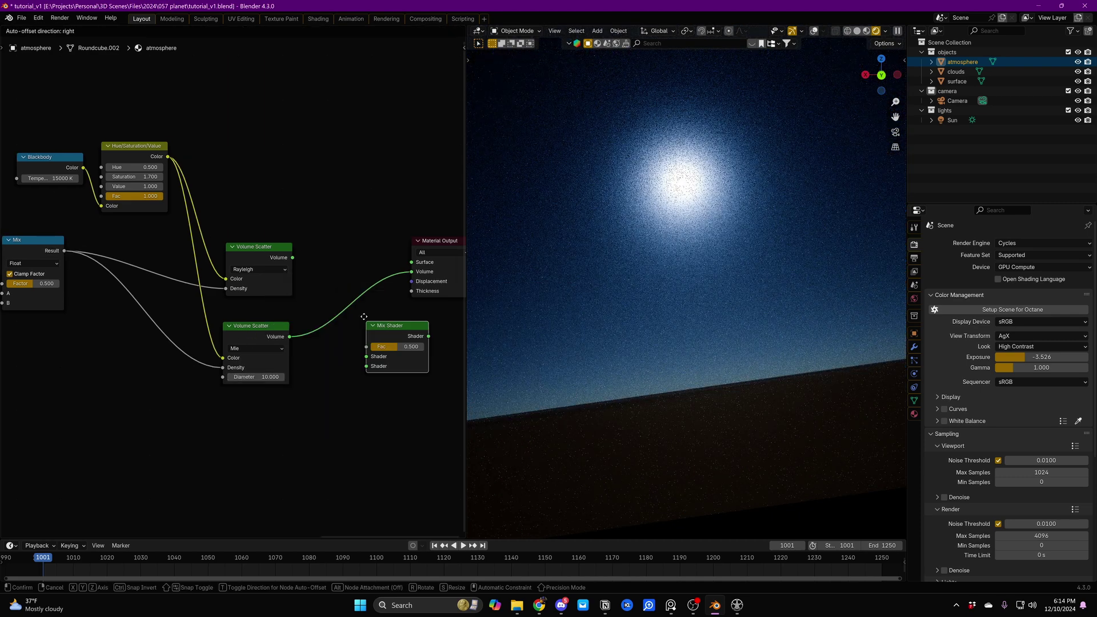
left_click(355, 269)
left_click_drag(292, 258, 353, 285)
- Raise the scene exposure to about 1.4 and trackball-rotate the Sun by about -18.2° and 0.6° to lower it to the horizon
left_click_drag(1033, 355, 1049, 355)
left_click(952, 120)
key("r")
key("r")
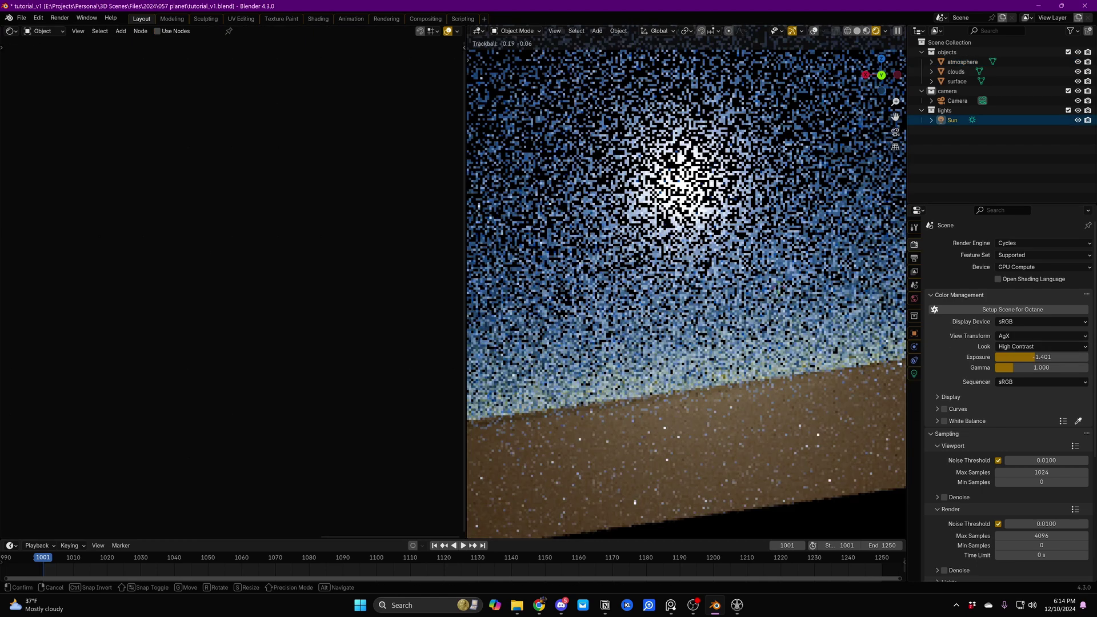
key("Escape")
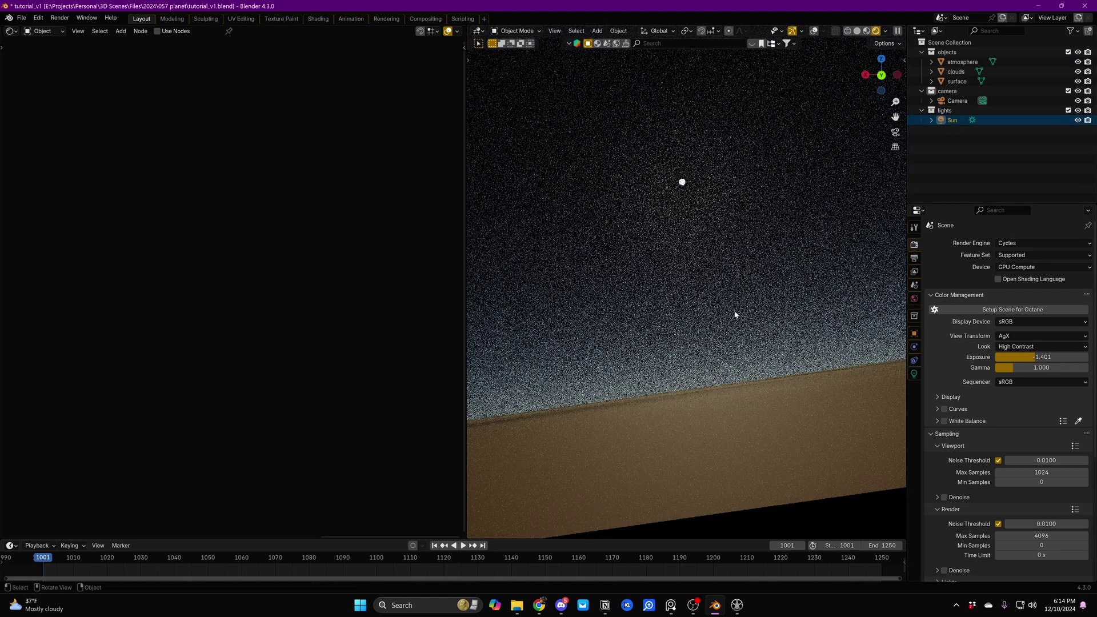
key("r")
key("r")
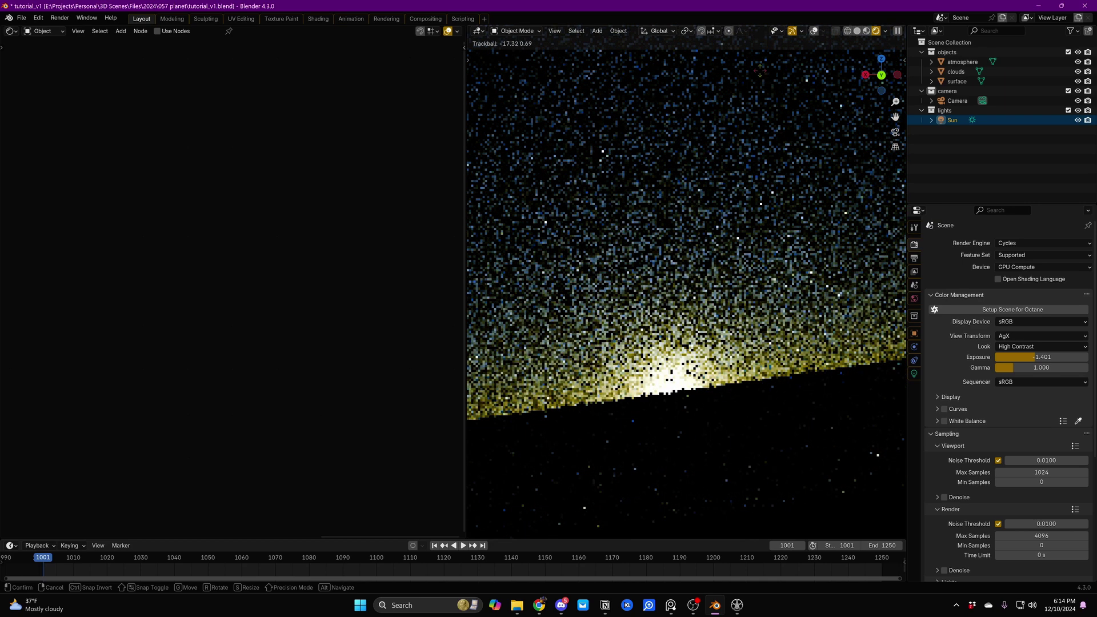
left_click(680, 400)
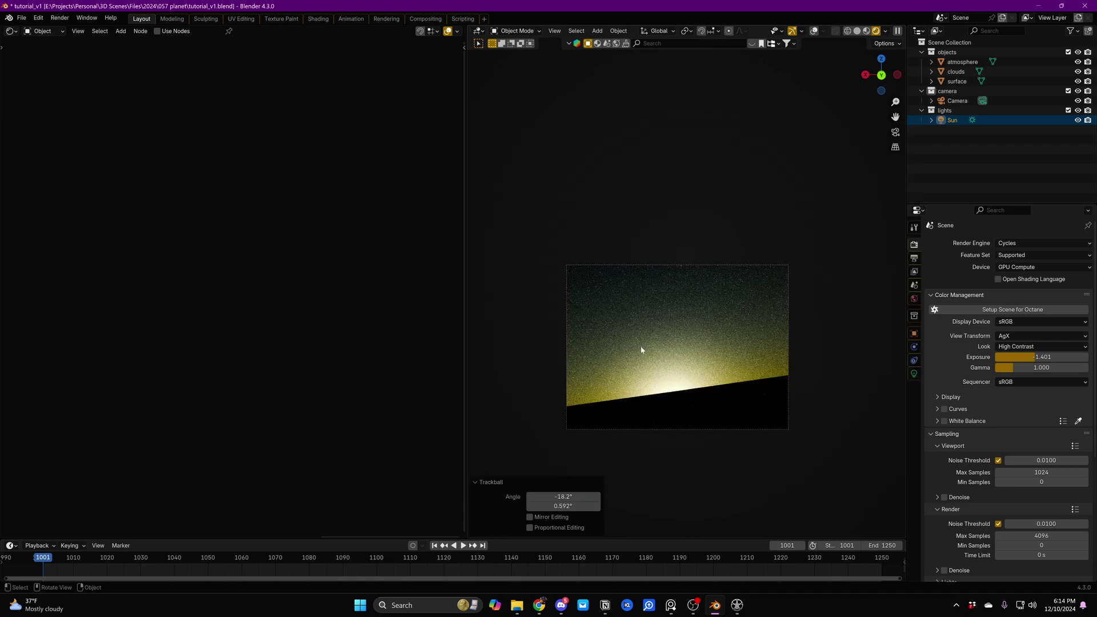
- Set the factor of the atmosphere's Mix Shader between the Rayleigh and Mie scatter nodes to 0.3
key("Home")
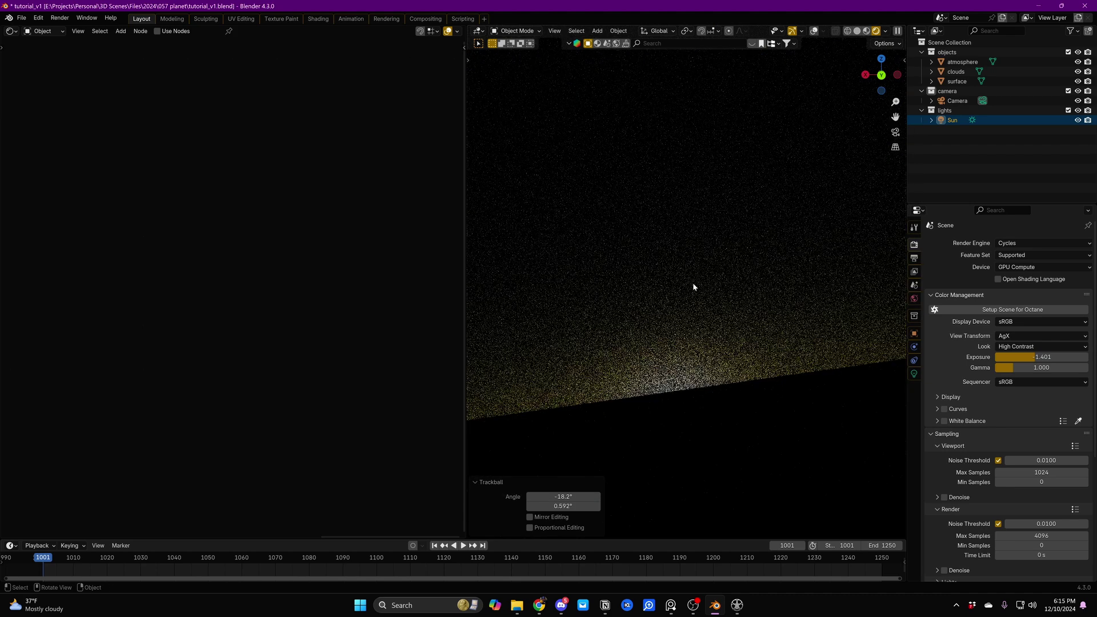
middle_click_drag(693, 282, 753, 214)
middle_click_drag(699, 187, 711, 286)
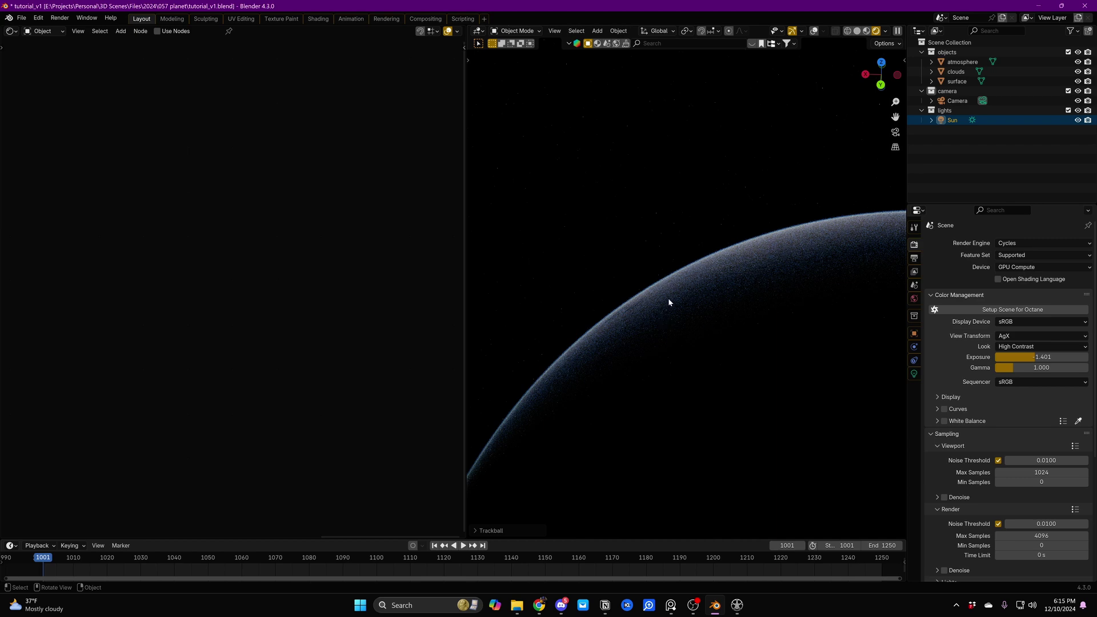
middle_click_drag(668, 297, 702, 313)
left_click(957, 63)
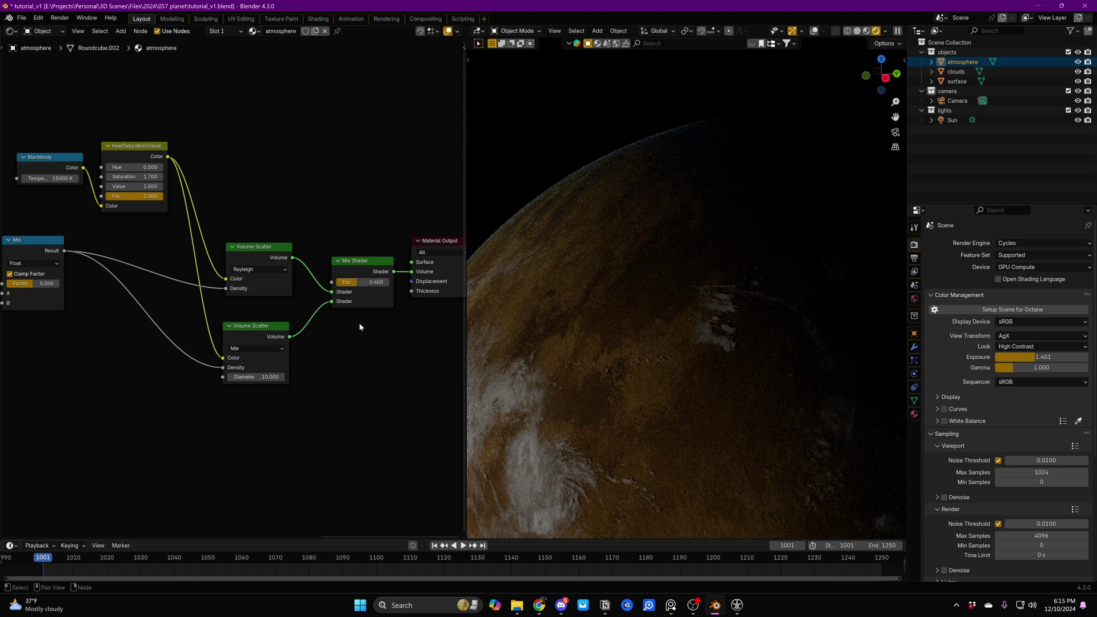
left_click_drag(360, 282, 372, 282)
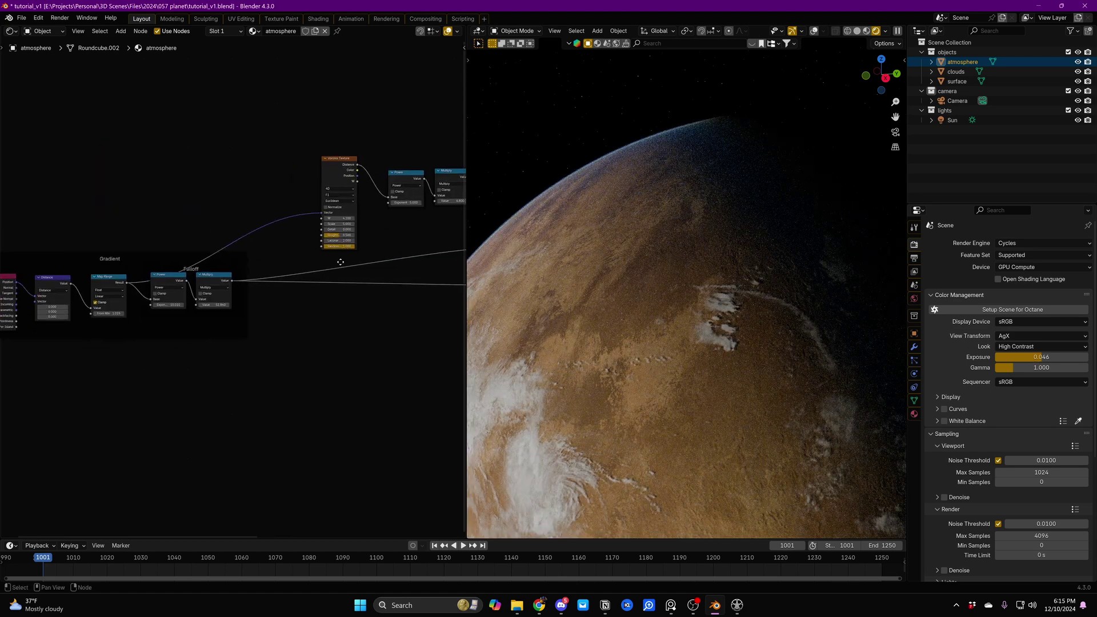
- Adjust the Power exponent in the atmosphere's Falloff frame and raise the frame's Multiply value to about 576
middle_click_drag(340, 262, 352, 254)
scroll(239, 274, "up", 11)
middle_click_drag(293, 292, 333, 291)
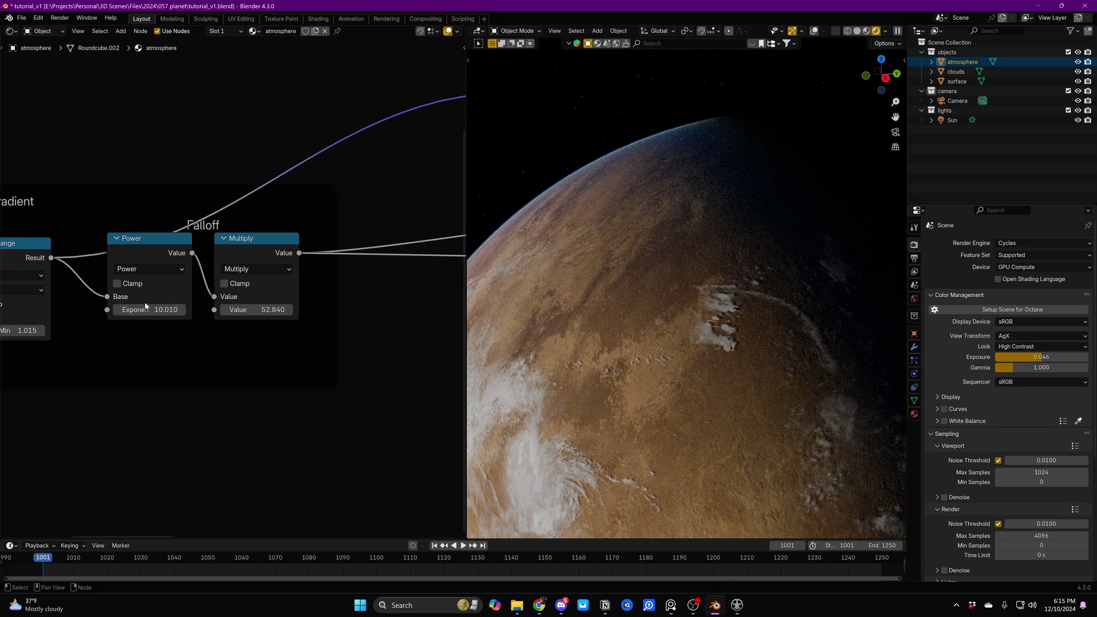
left_click_drag(146, 310, 297, 310)
left_click_drag(149, 309, 154, 310)
left_click_drag(229, 309, 365, 309)
scroll(267, 311, "down", 2)
scroll(257, 309, "up", 1)
left_click_drag(250, 305, 215, 305)
- Insert a duplicate Multiply node between the density Mix node and the scatter nodes, and set its value to 2
key("shift+d")
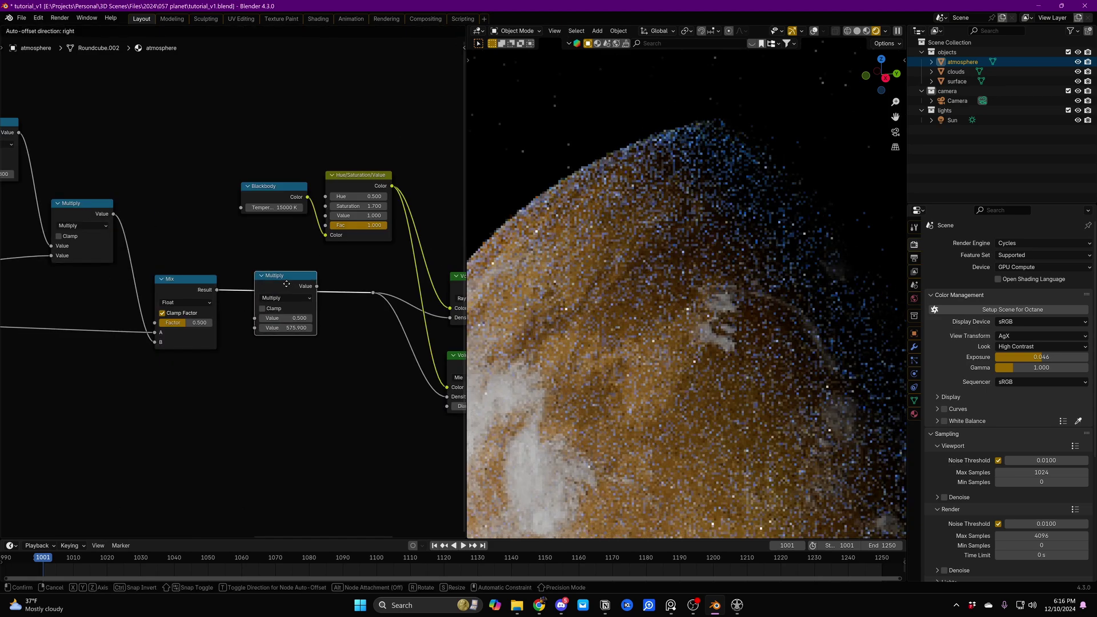
left_click(332, 297)
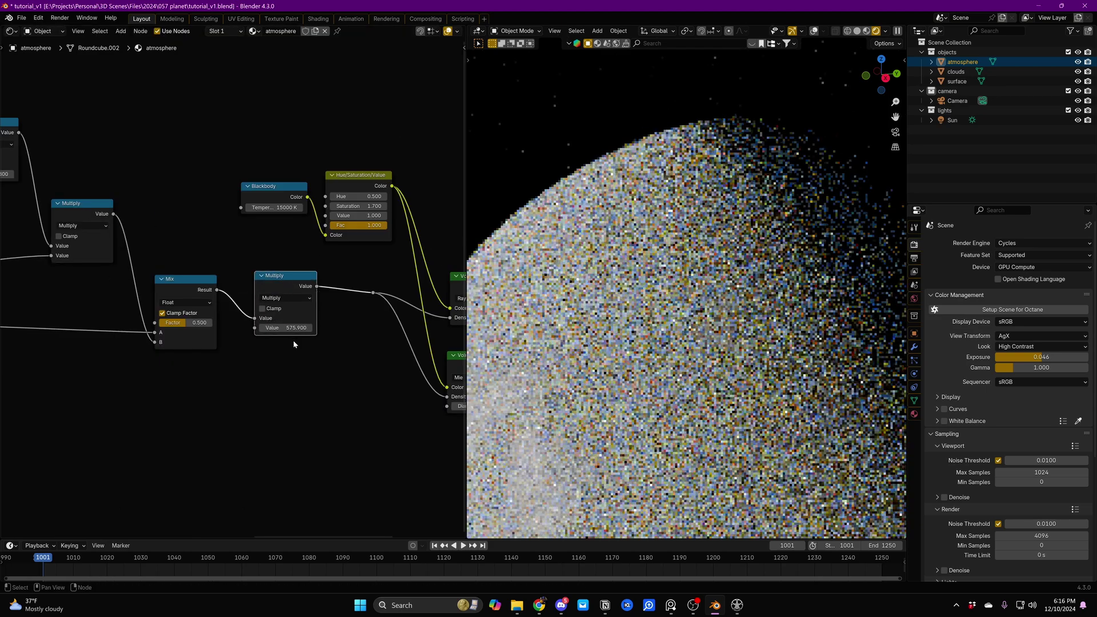
double_click(286, 329)
type("1")
key("Return")
left_click(284, 330)
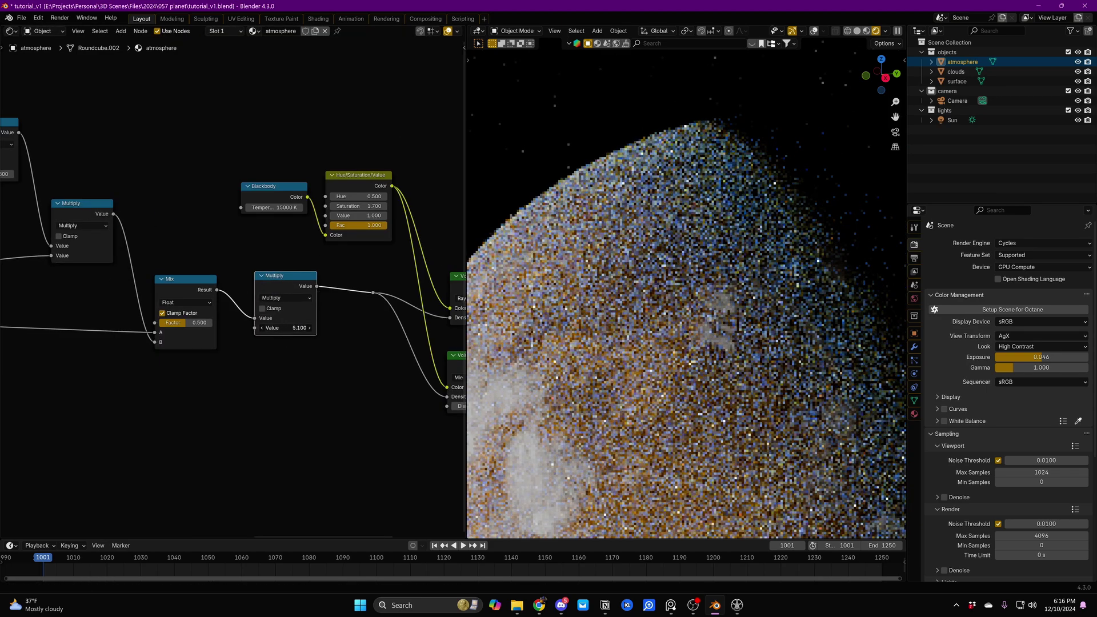
type("5.12")
key("Return")
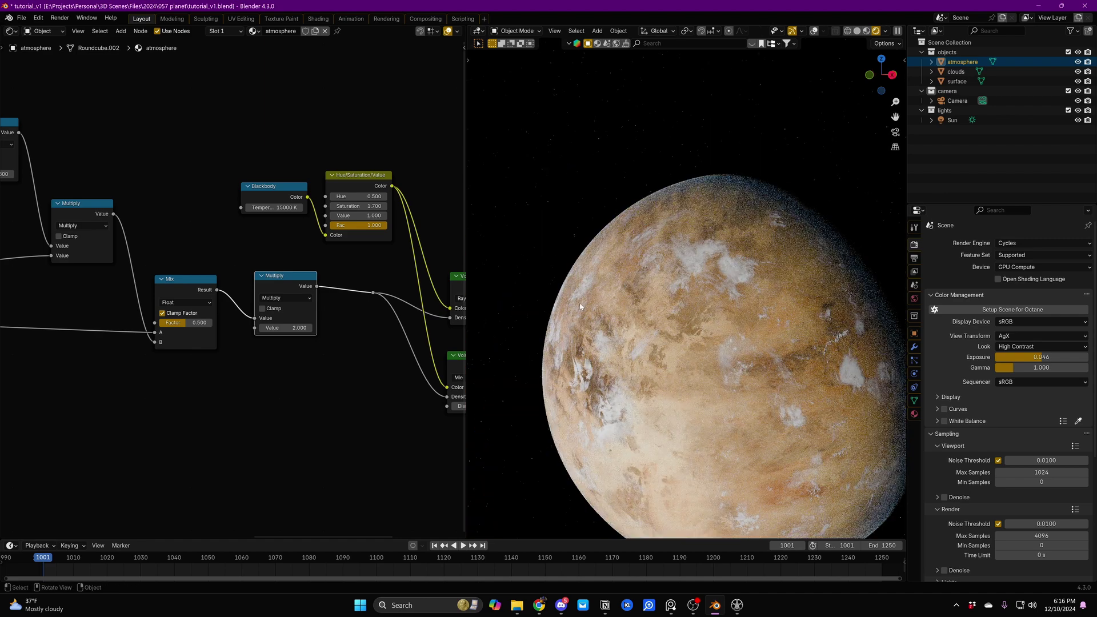
- Try a Diameter of 5 on the Mie Volume Scatter node with the planet's lit edge in view
middle_click_drag(619, 289, 573, 249)
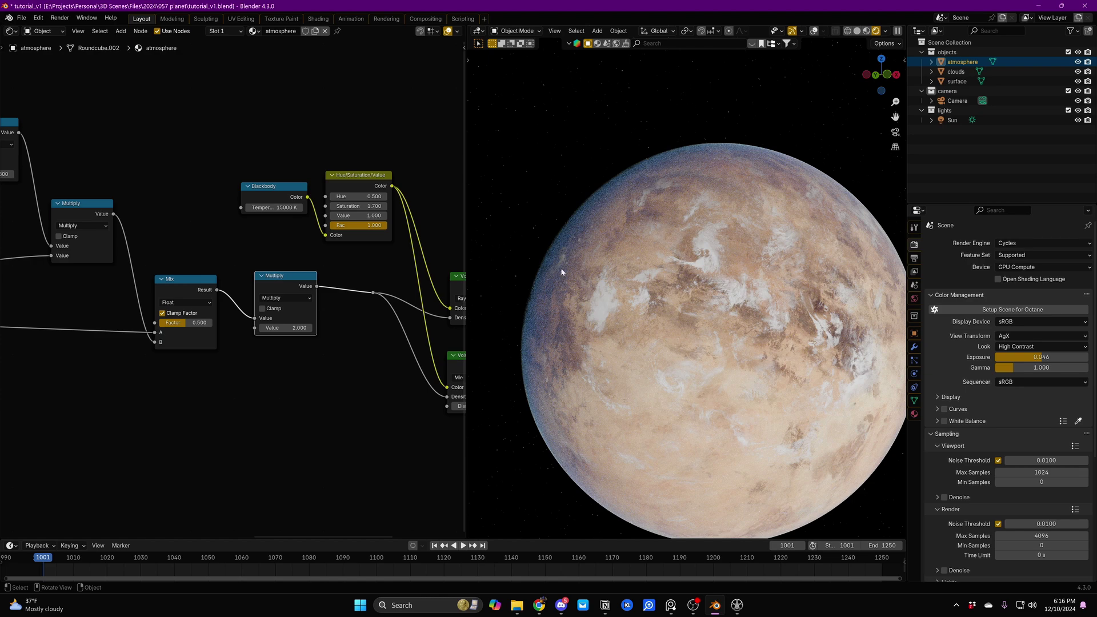
middle_click_drag(579, 216, 563, 264)
middle_click_drag(369, 341, 241, 337)
scroll(251, 338, "down", 4)
middle_click_drag(439, 343, 330, 350)
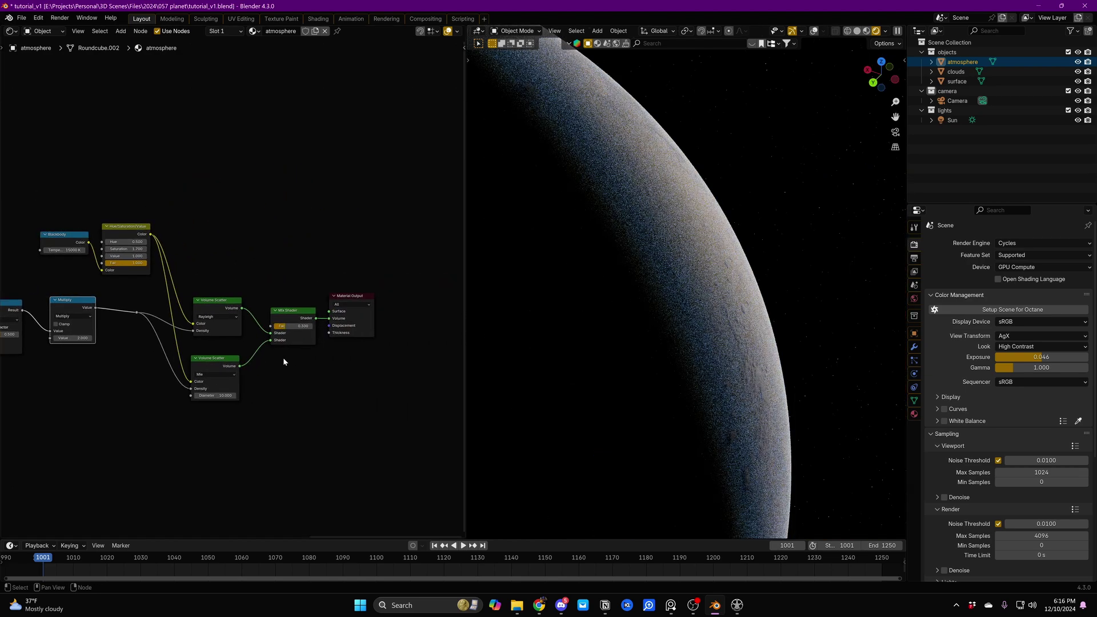
scroll(282, 362, "up", 3)
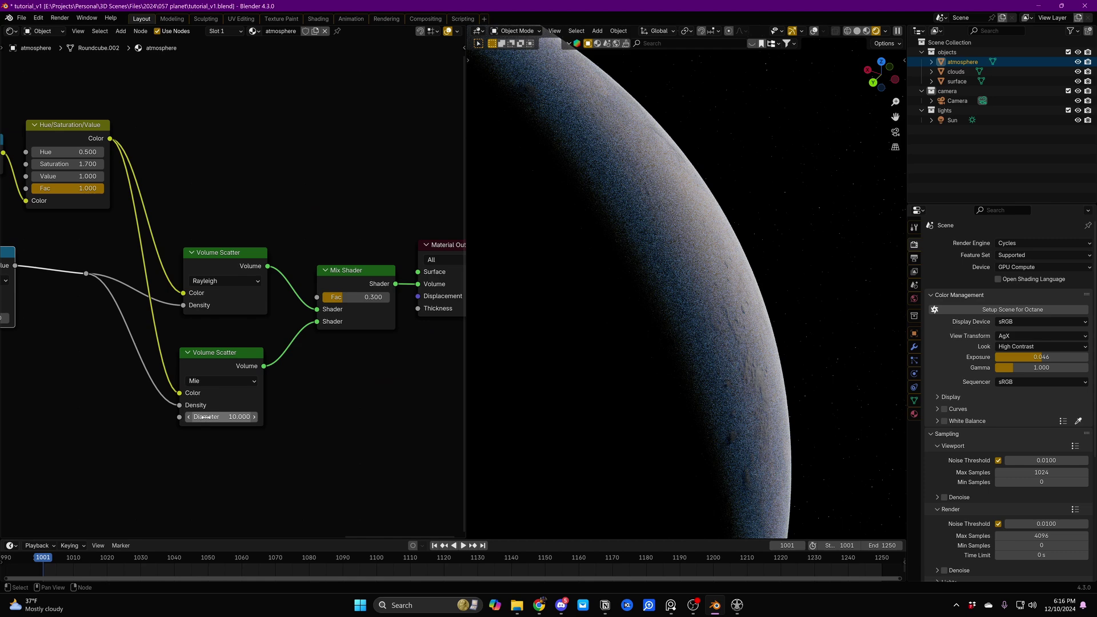
left_click(204, 416)
type("5")
key("Return")
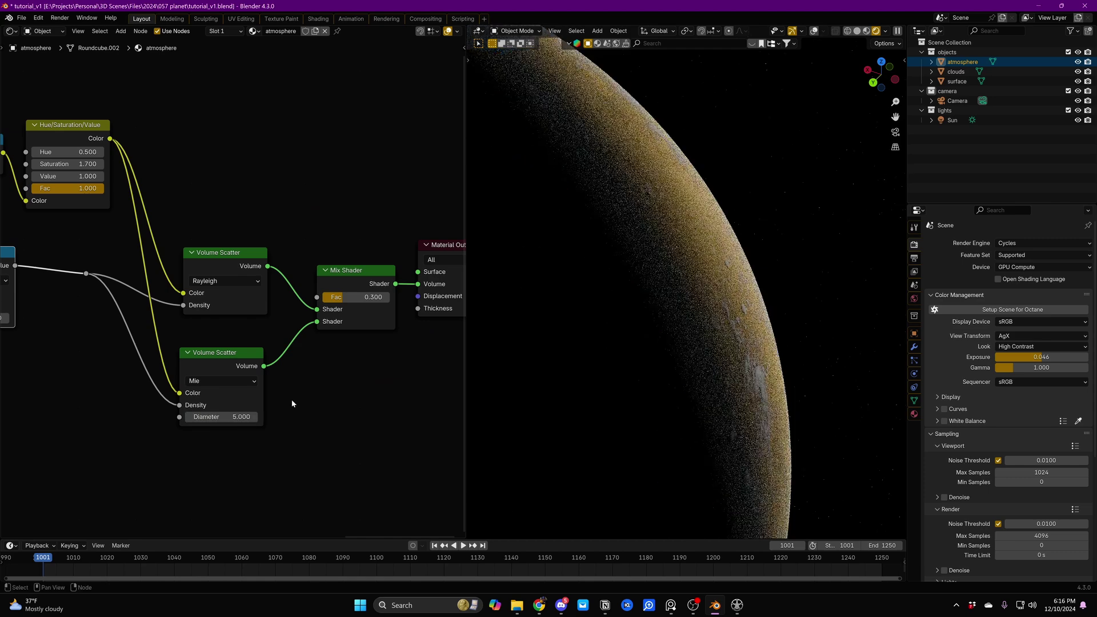
- Set the Mie Volume Scatter node's Diameter to 3
left_click(246, 417)
type("3")
key("Return")
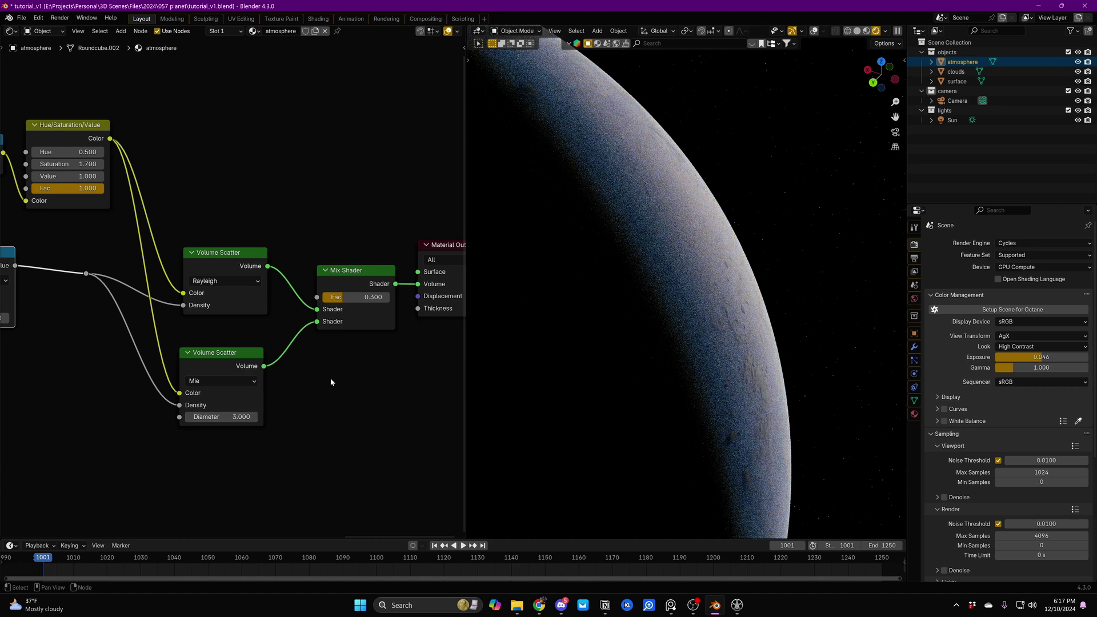
- Lower the scene exposure to about -2.219 and raise the Falloff frame's Multiply value to about 778
middle_click_drag(685, 372, 670, 416)
left_click_drag(1028, 357, 851, 357)
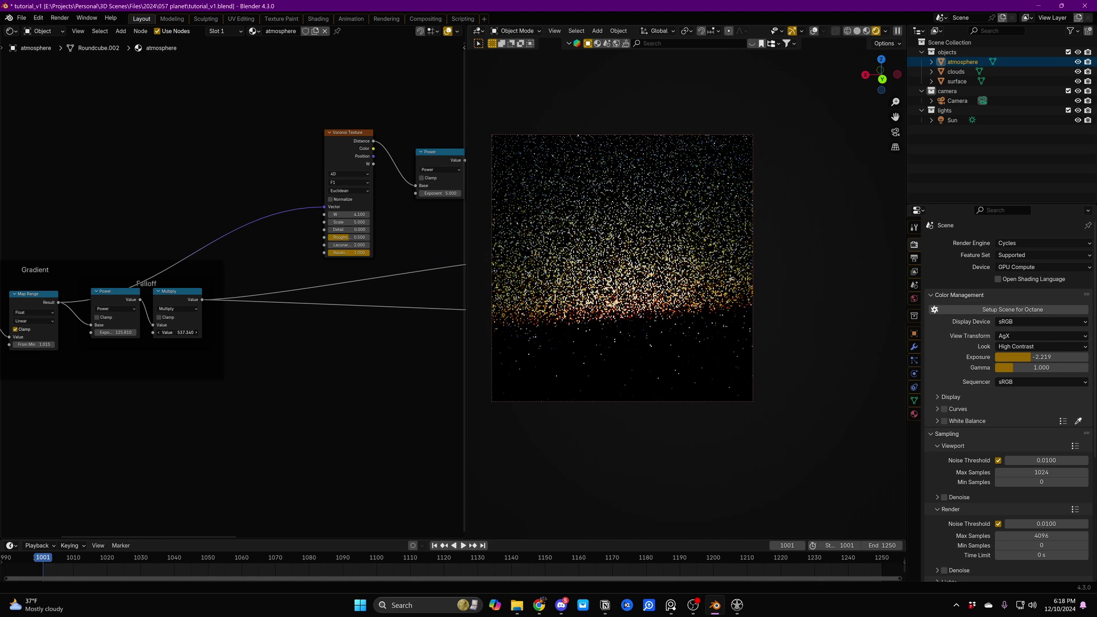
left_click_drag(177, 332, 187, 332)
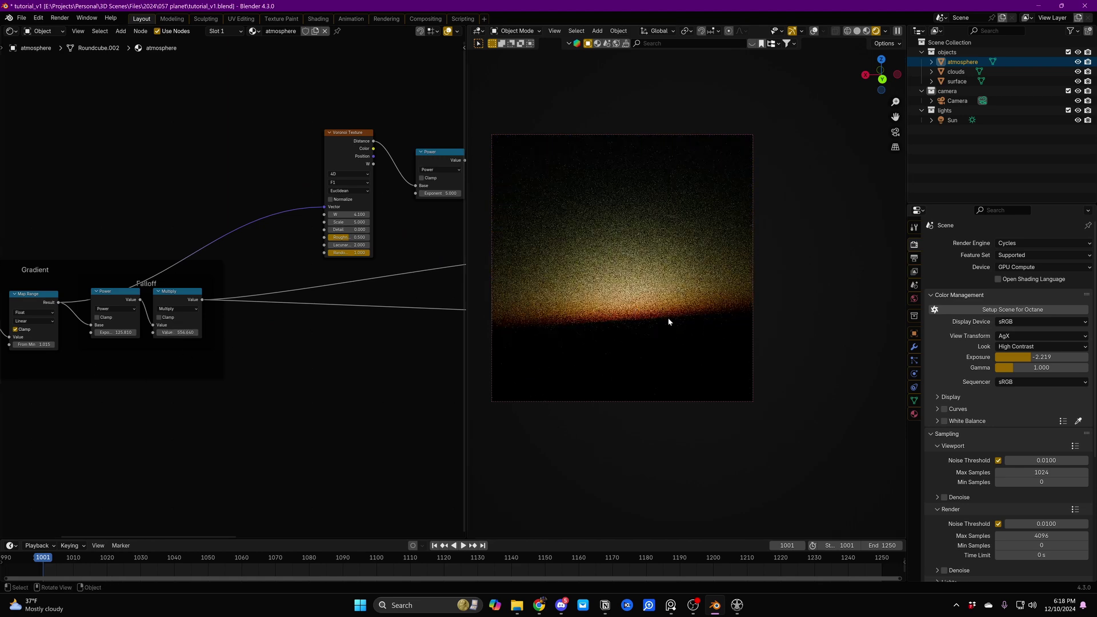
left_click_drag(177, 332, 294, 332)
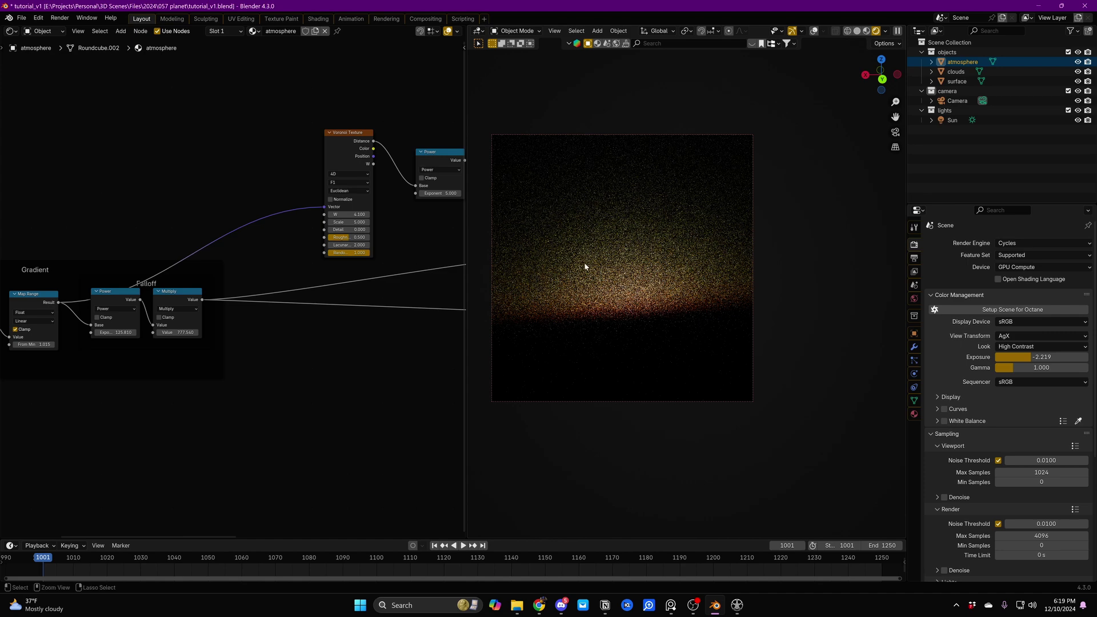
- Add a Math node above the atmosphere's density nodes and set its operation to Power
middle_click_drag(585, 252, 779, 284)
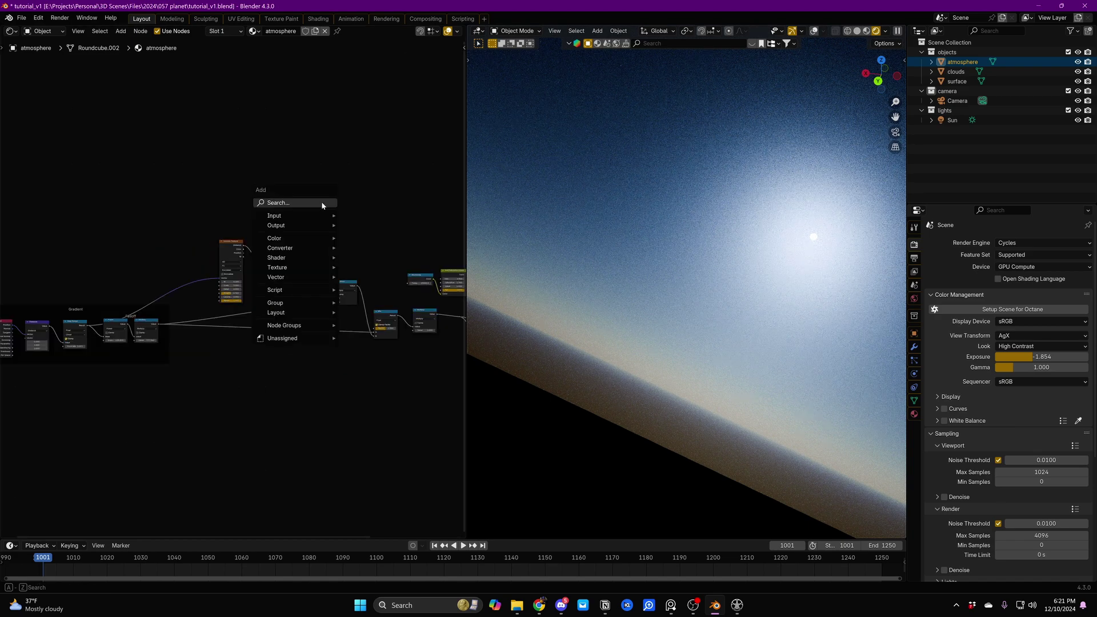
left_click(321, 201)
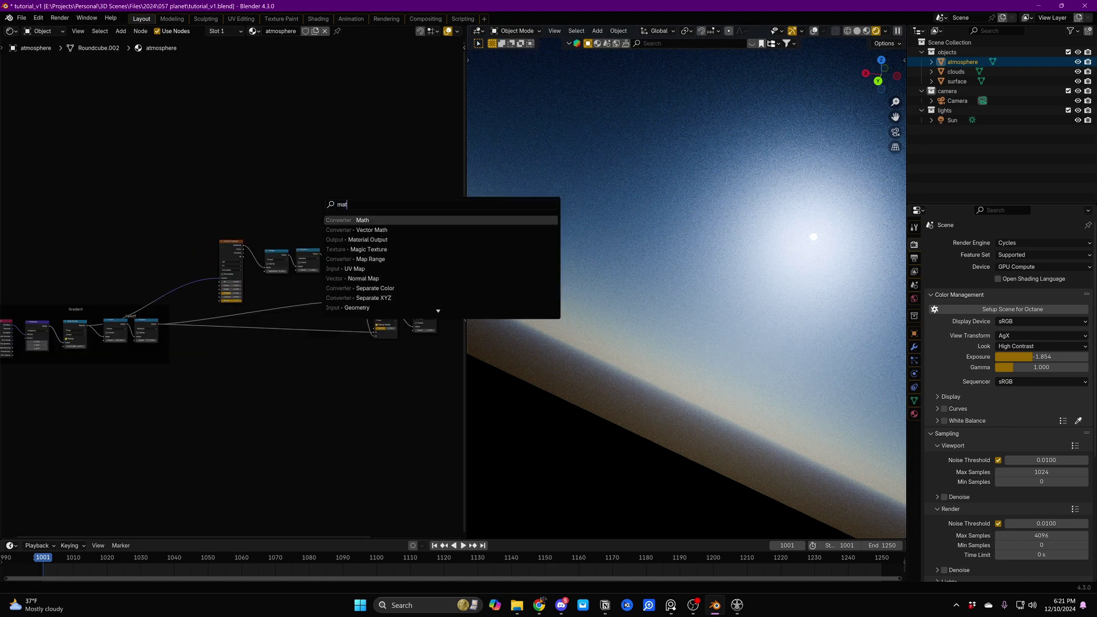
key("Return")
left_click(314, 185)
left_click(316, 189)
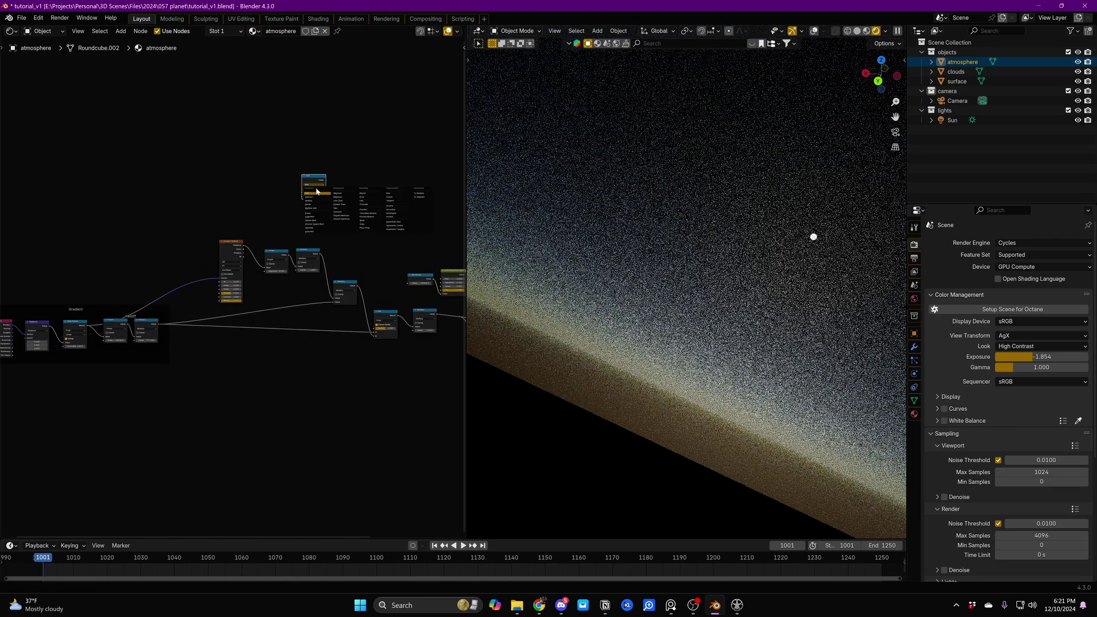
left_click(314, 214)
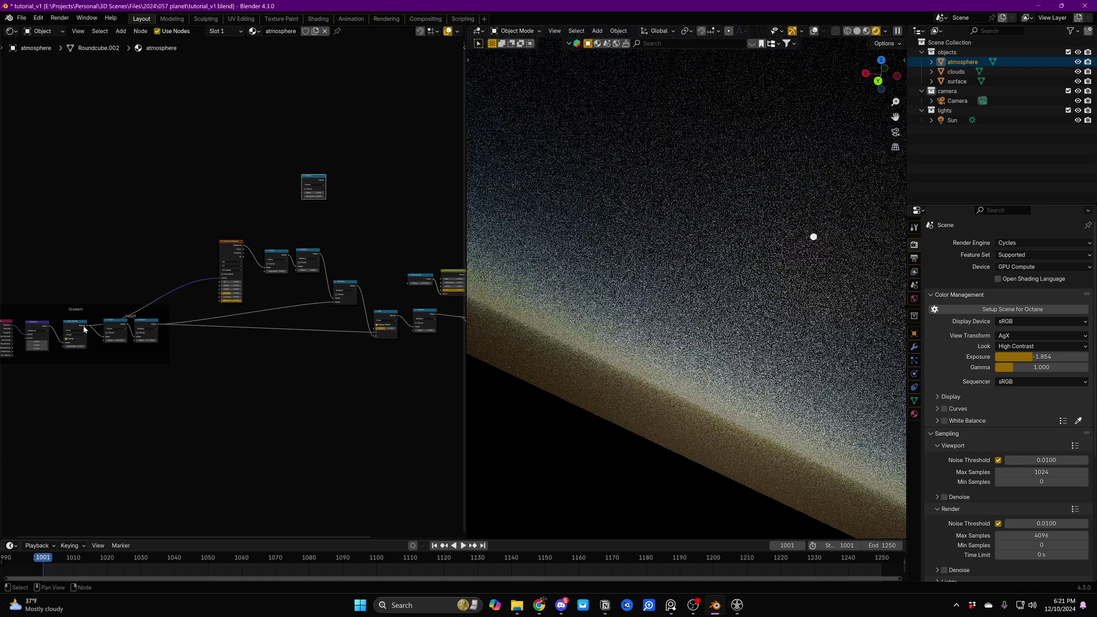
- Connect the Gradient frame's Map Range result to the new Power node's Base, and its output to the Mix Shader's factor
left_click_drag(84, 329, 303, 196)
middle_click_drag(333, 201, 204, 198)
scroll(202, 183, "up", 3)
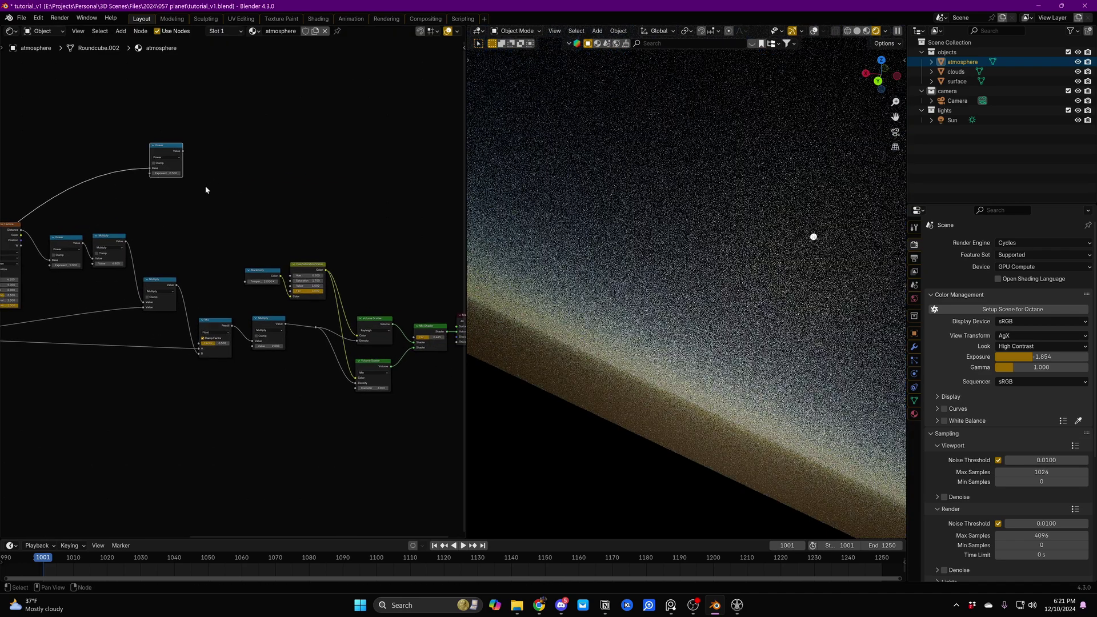
left_click_drag(183, 151, 415, 338)
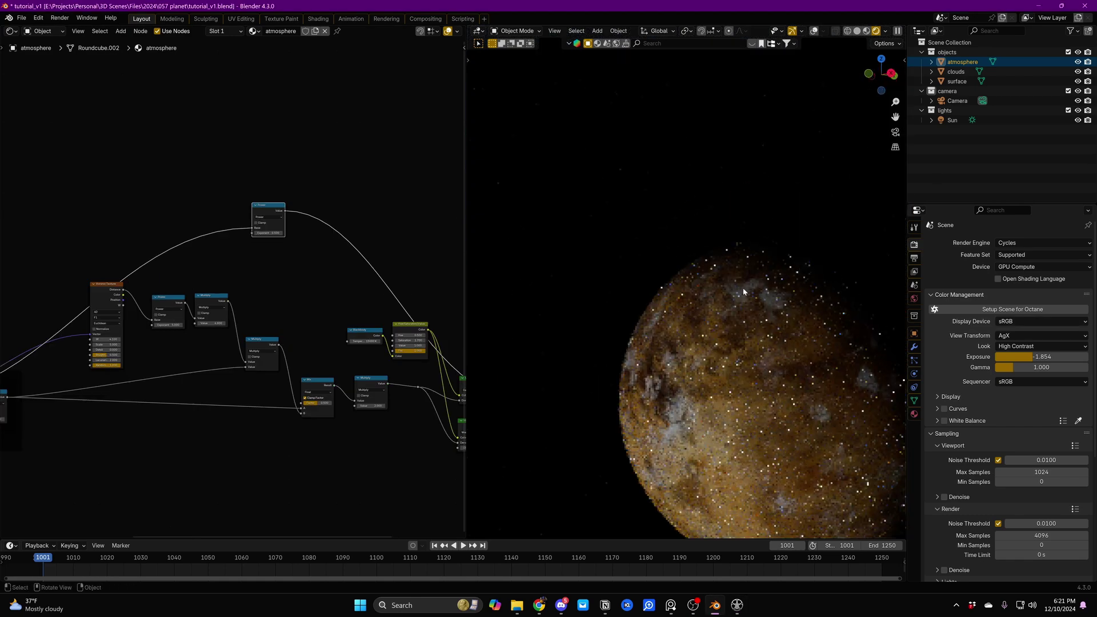
- Set the exposure to about -0.213 and raise the exponent of the Power node that drives the Mix Shader
scroll(767, 300, "up", 2)
left_click_drag(1037, 356, 1044, 356)
left_click_drag(268, 233, 320, 233)
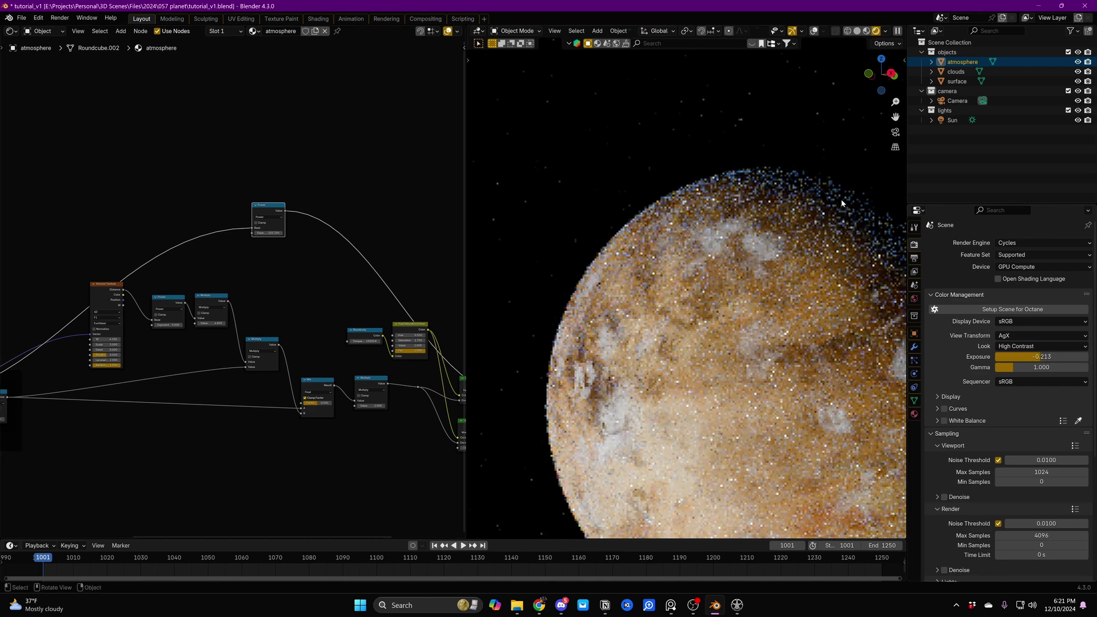
- Spread the atmosphere nodes after the density Mix node farther apart horizontally and inspect the planet from other angles
middle_click_drag(700, 257, 676, 284)
middle_click_drag(304, 220, 286, 220)
key("Home")
key("g")
key("x")
left_click(274, 296)
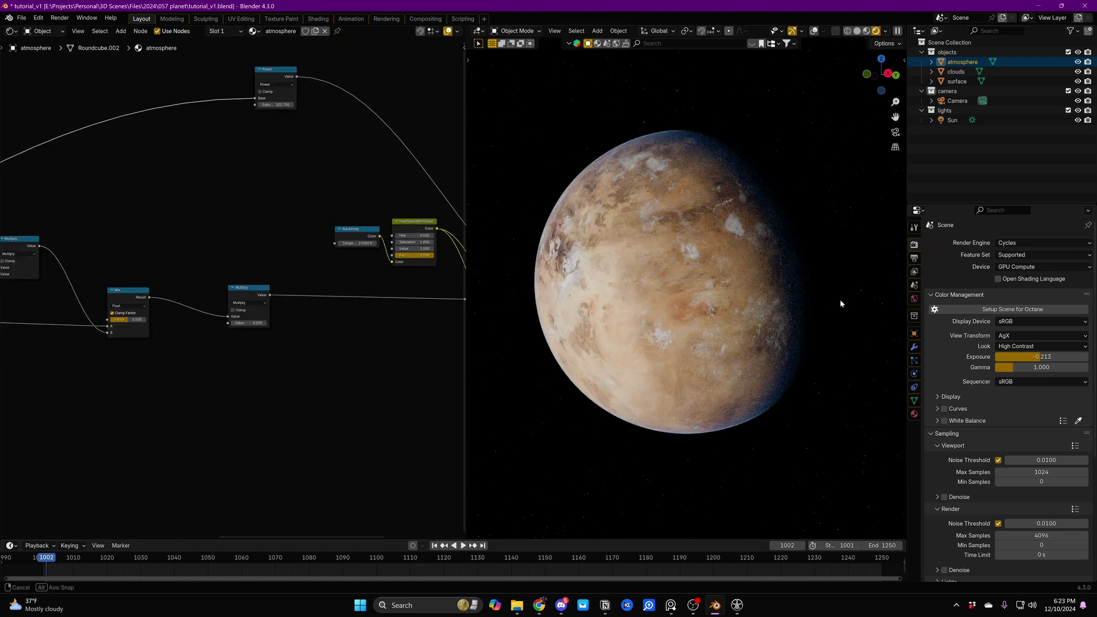
middle_click_drag(840, 300, 622, 187)
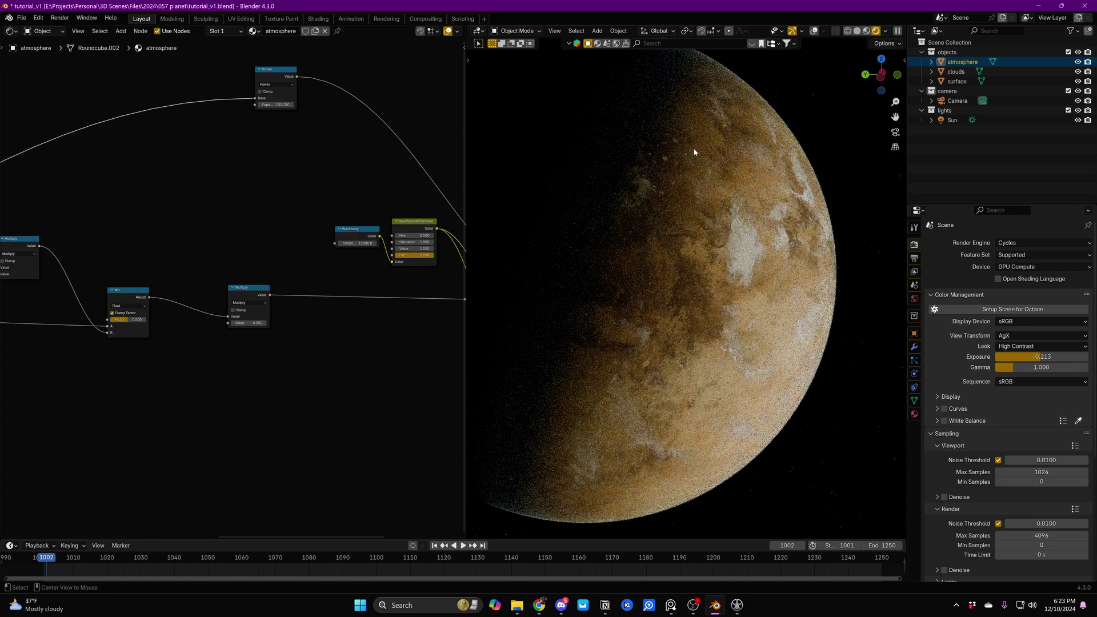